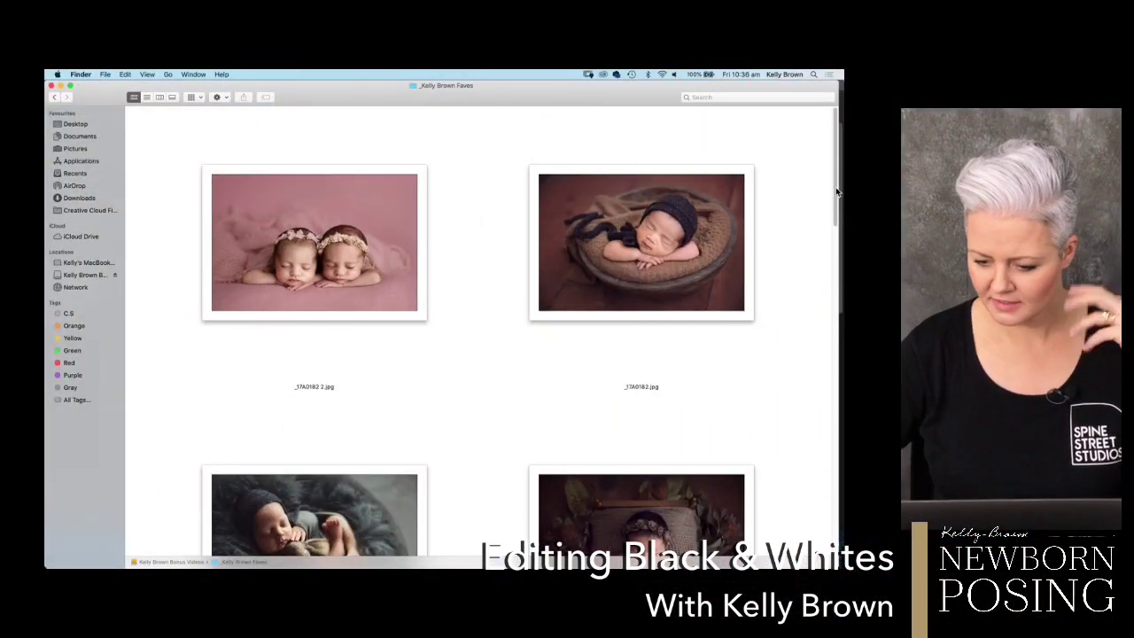
pyautogui.moveTo(836, 191); pyautogui.dragTo(840, 411)
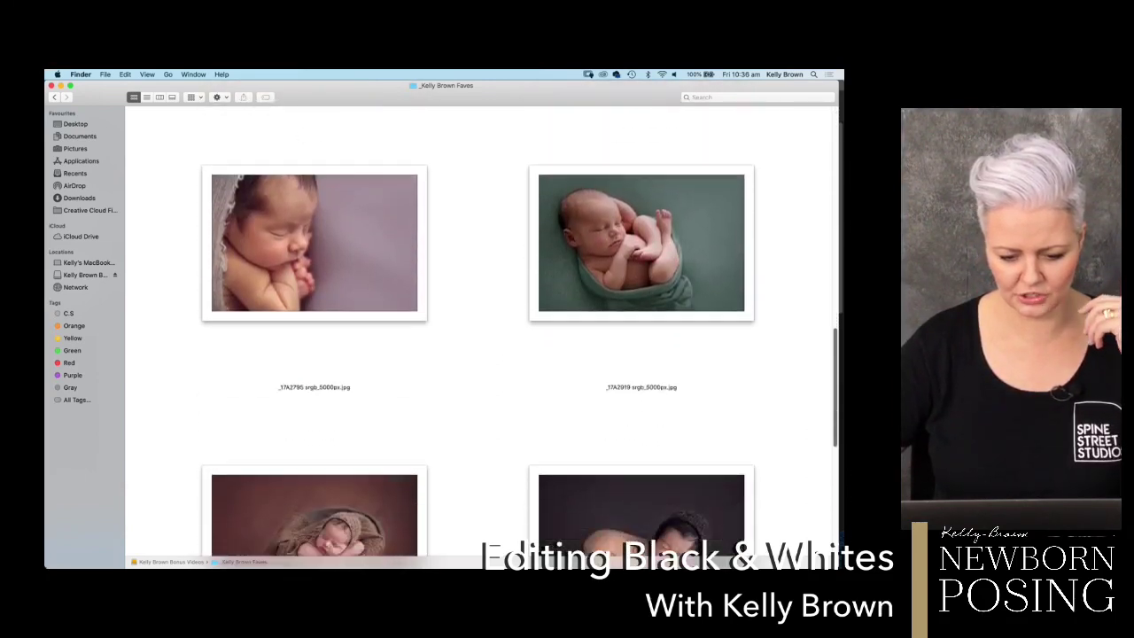
pyautogui.scroll(-10, 519, 325)
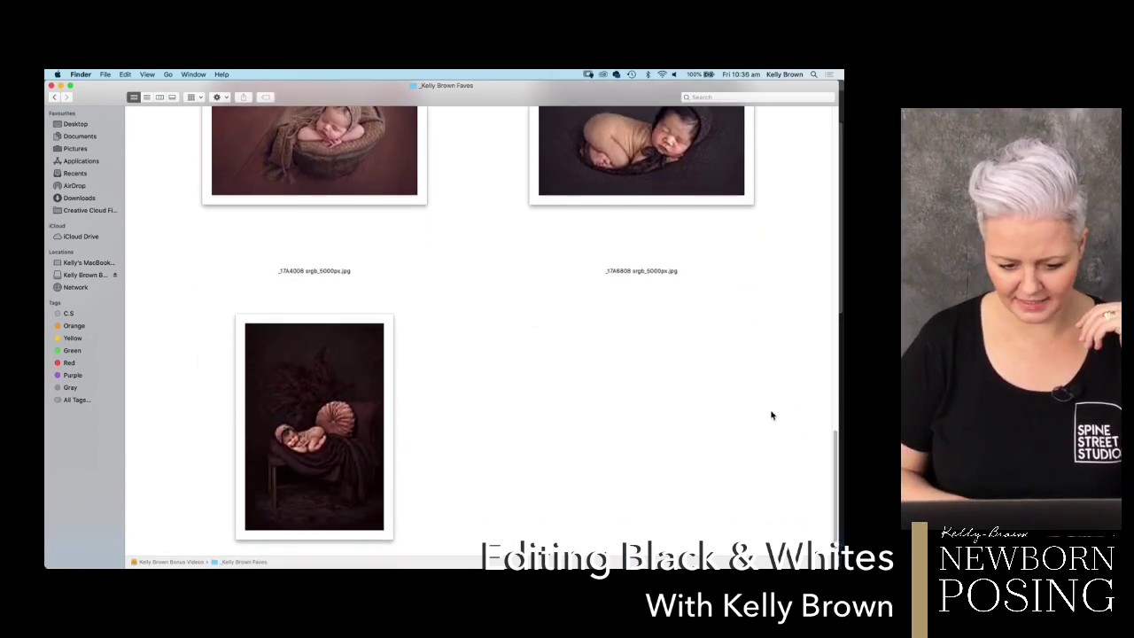
pyautogui.scroll(8, 771, 415)
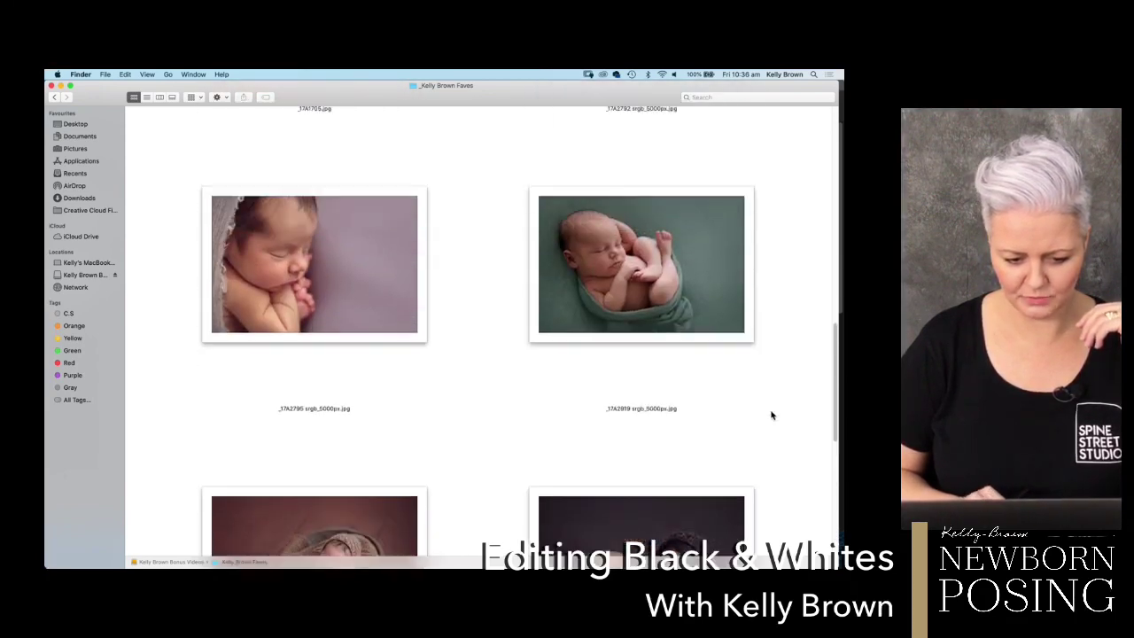
pyautogui.scroll(8, 770, 415)
pyautogui.scroll(-3, 771, 414)
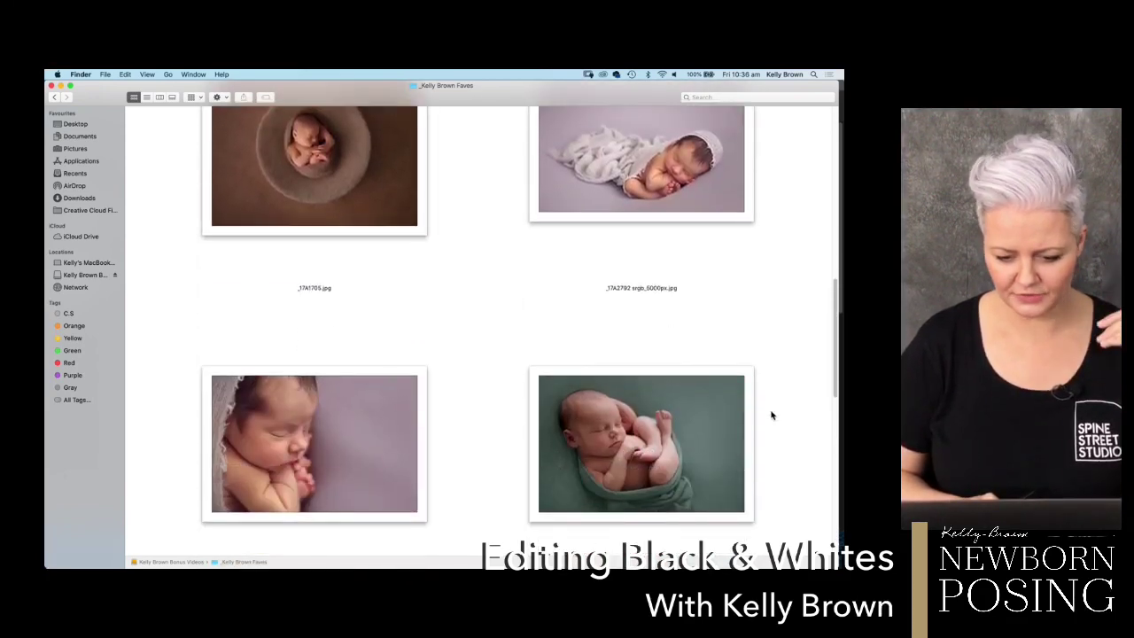
pyautogui.scroll(10, 771, 414)
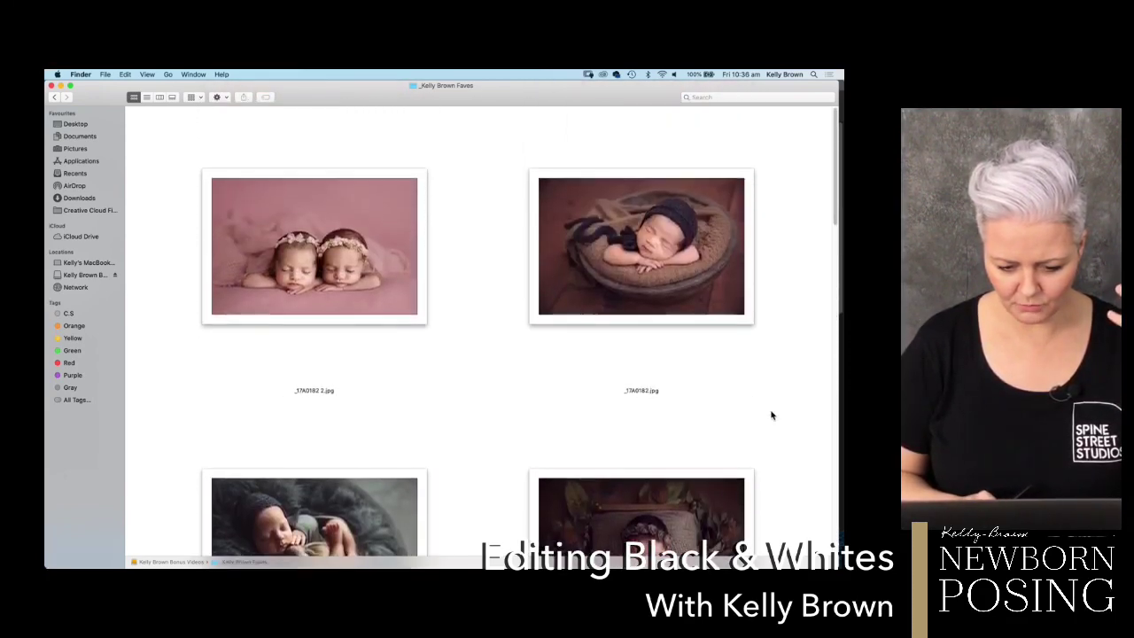
pyautogui.scroll(-2, 771, 414)
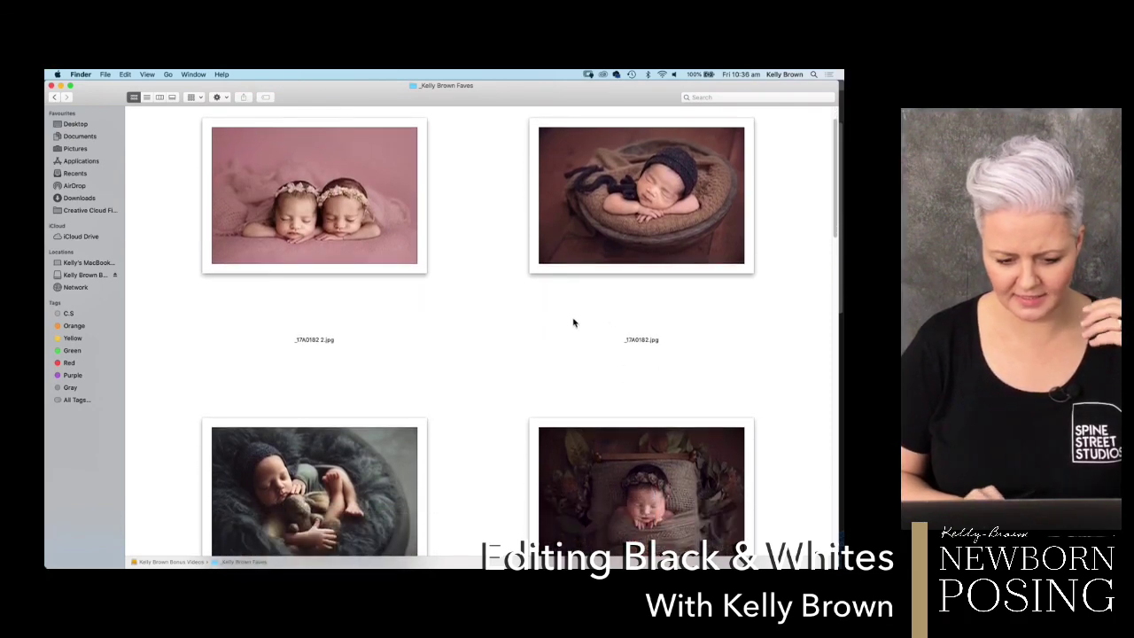
# Step: Preview the twins photo _17A0182 2.jpg full size in Quick Look, then close it
pyautogui.click(340, 236)
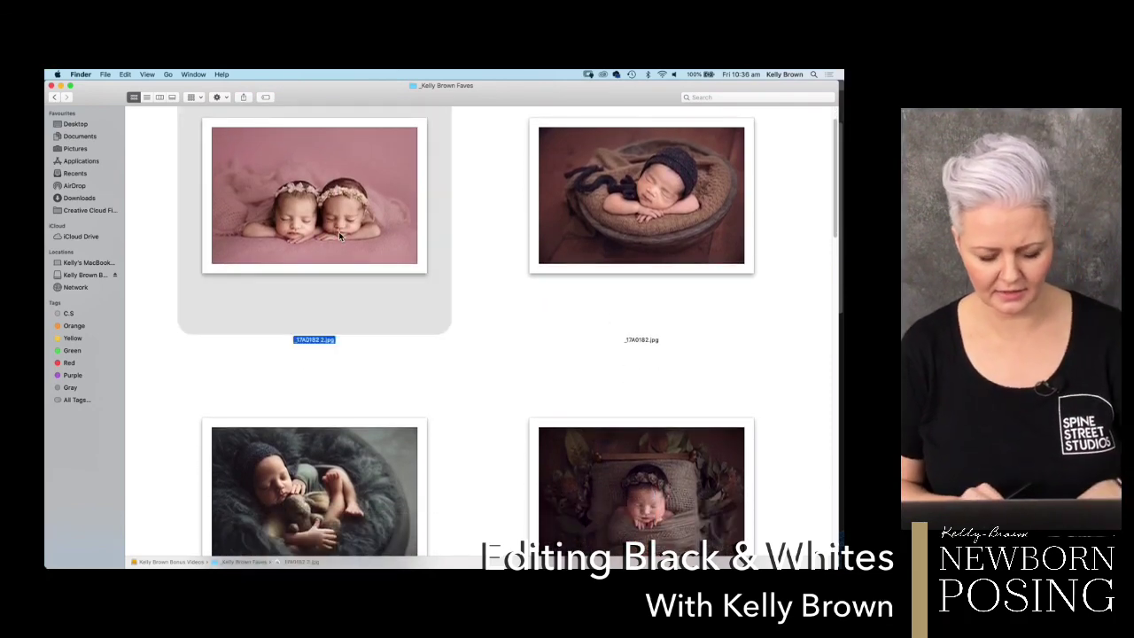
pyautogui.press('space')
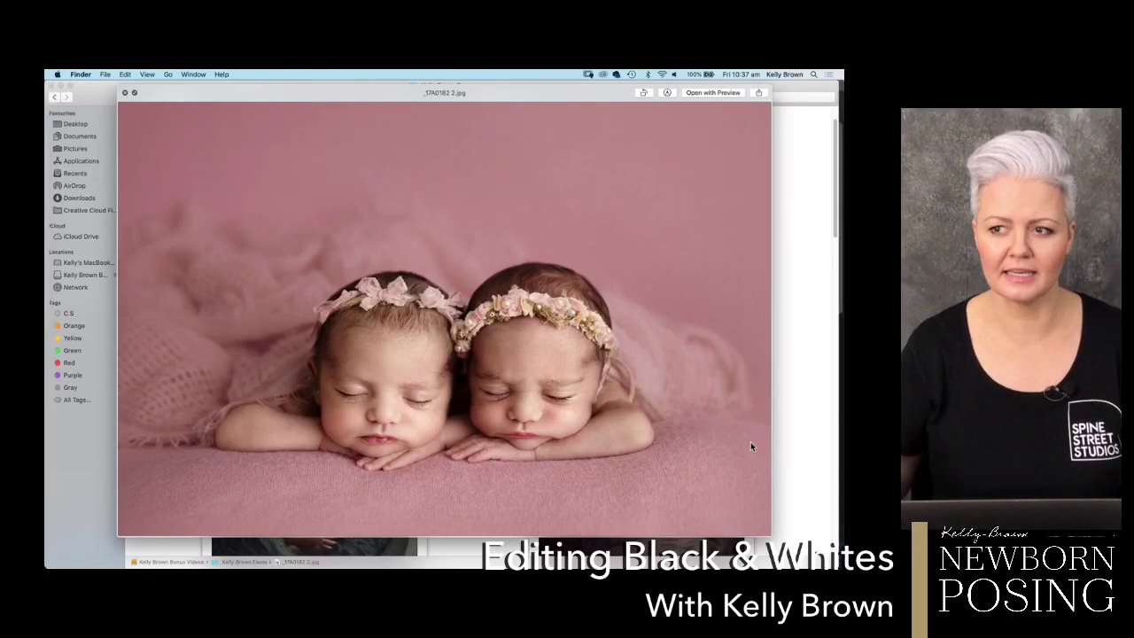
pyautogui.press('space')
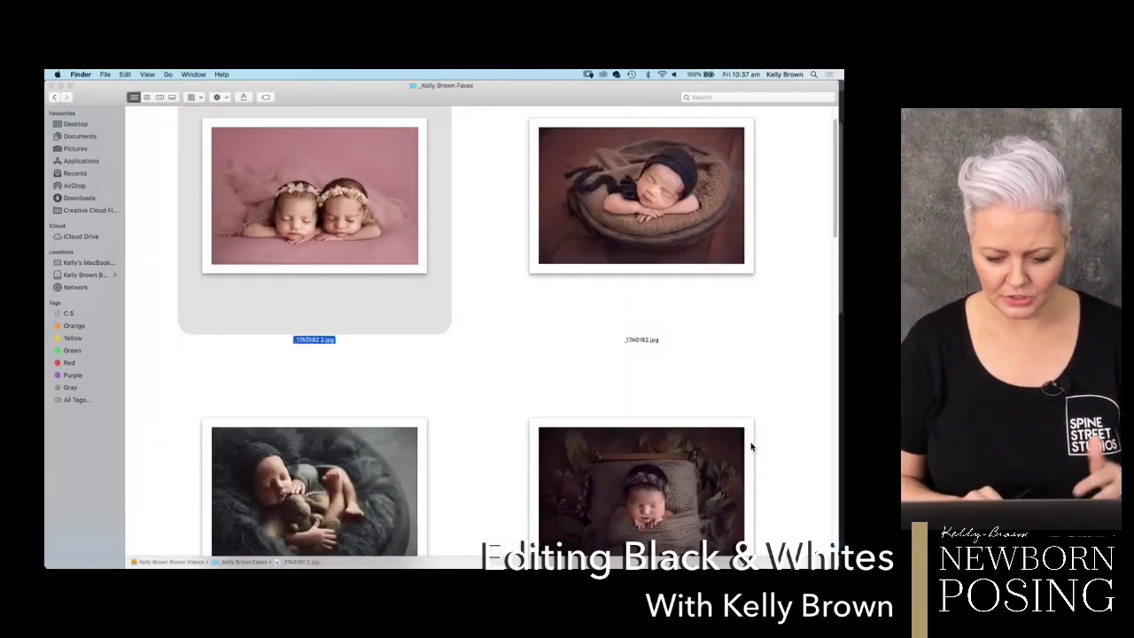
# Step: Preview the baby-in-bowl photo _17A0182.jpg full size in Quick Look, then close it
pyautogui.click(643, 230)
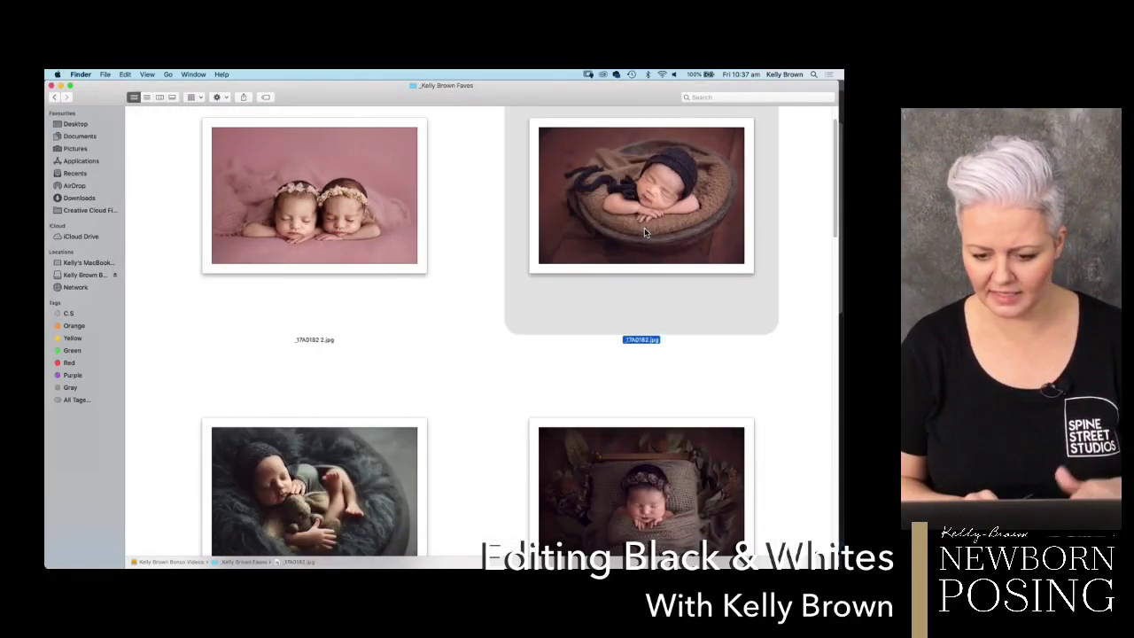
pyautogui.press('space')
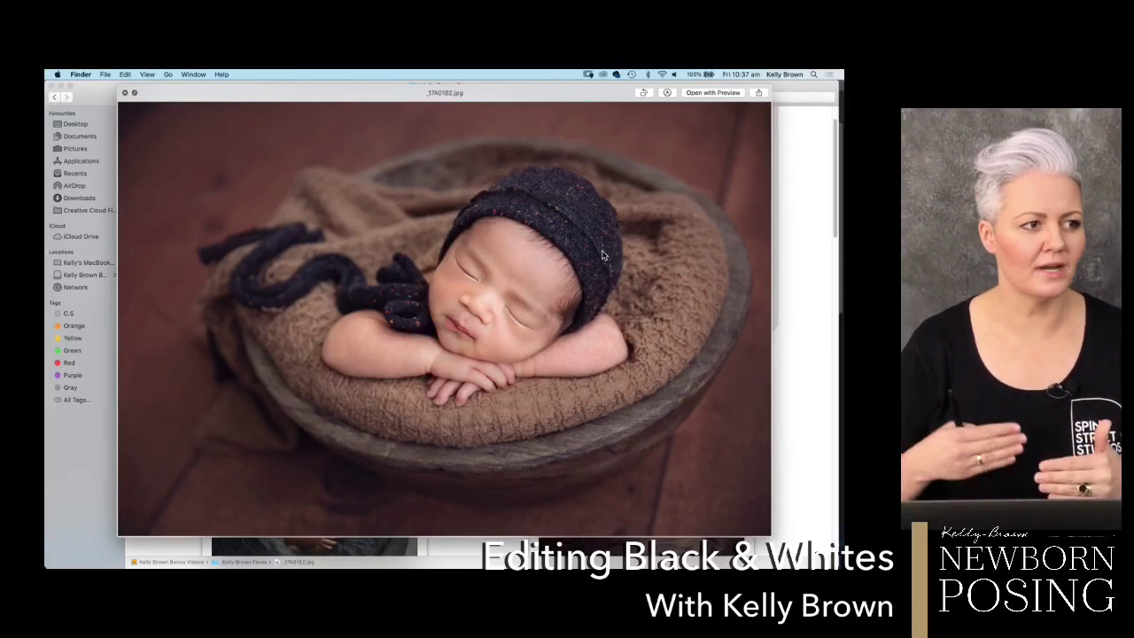
pyautogui.press('space')
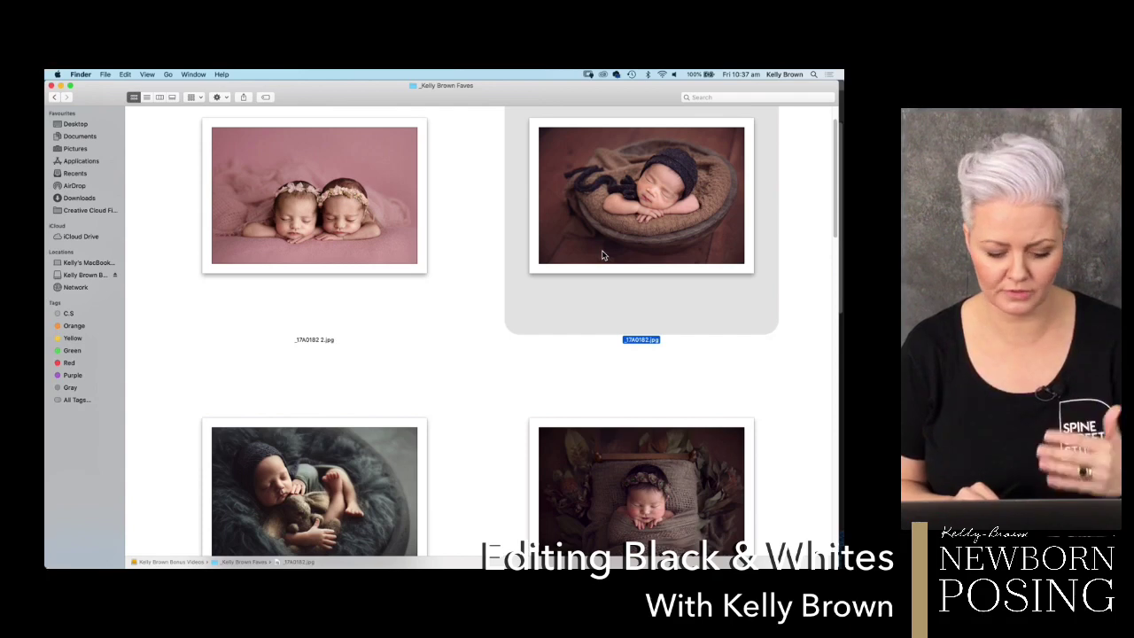
# Step: Scroll down and preview the teddy-bear photo _17A0709.jpg full size, then close it
pyautogui.scroll(-3, 464, 382)
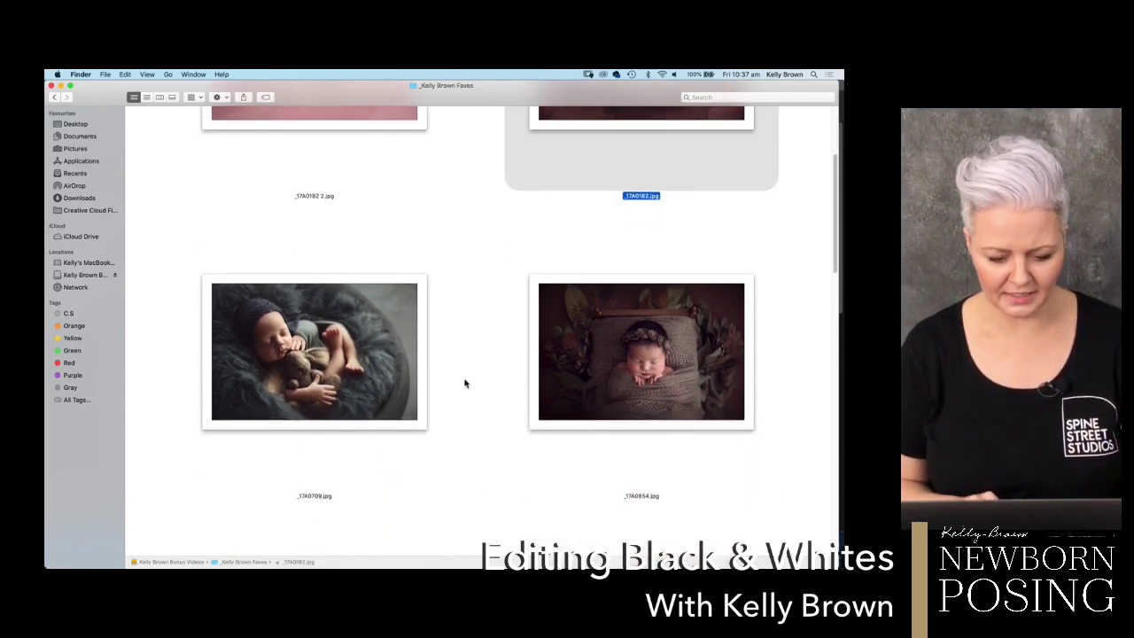
pyautogui.click(329, 351)
pyautogui.press('space')
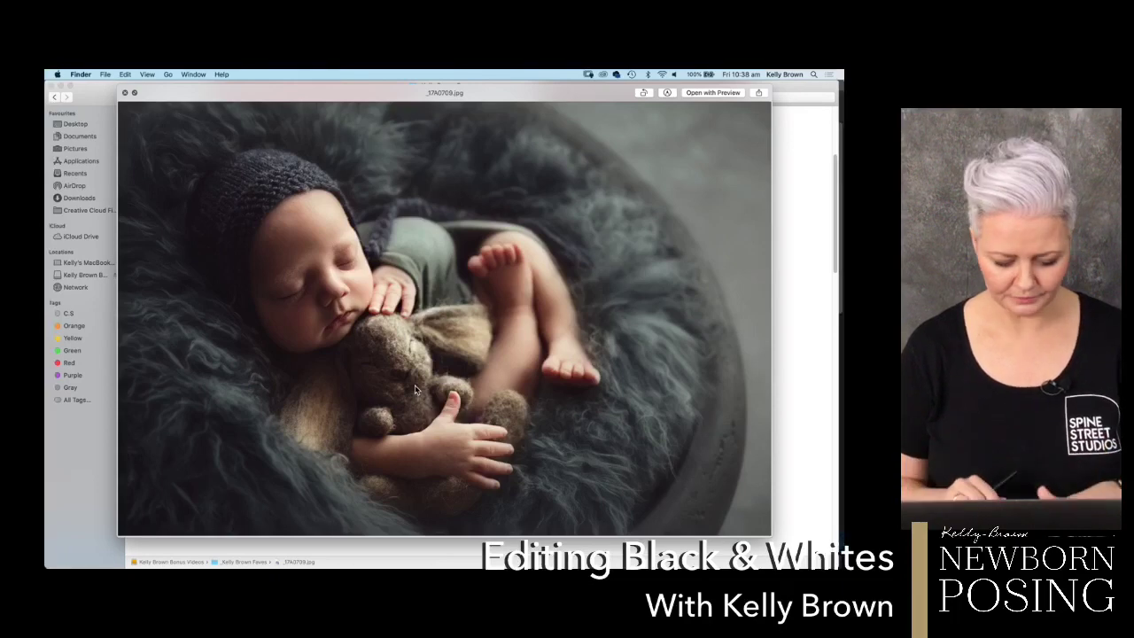
pyautogui.press('space')
# Step: Preview _17A0854.jpg full size in Quick Look, then close it
pyautogui.click(638, 367)
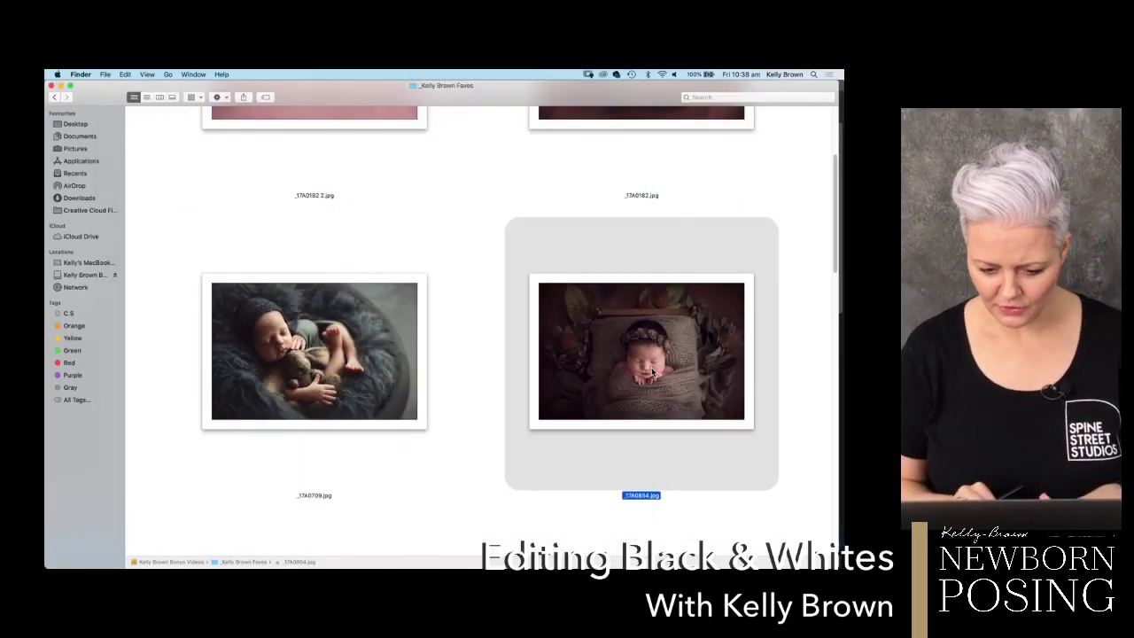
pyautogui.press('space')
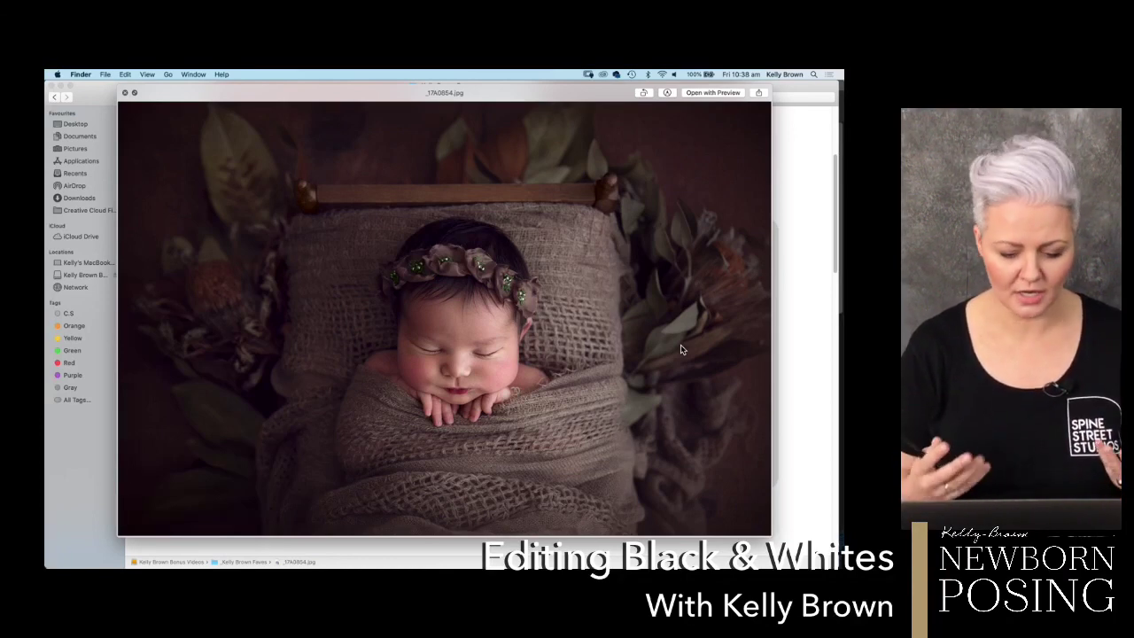
pyautogui.press('space')
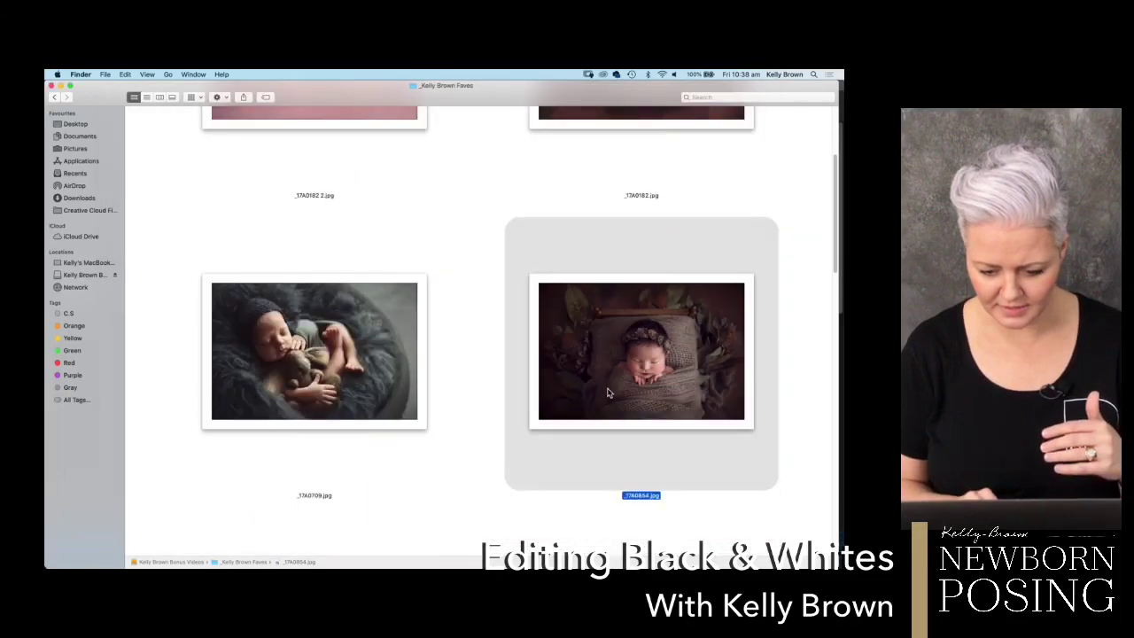
# Step: Scroll down and preview _17A1705.jpg full size, then close it
pyautogui.scroll(-3, 607, 393)
pyautogui.scroll(-5, 607, 393)
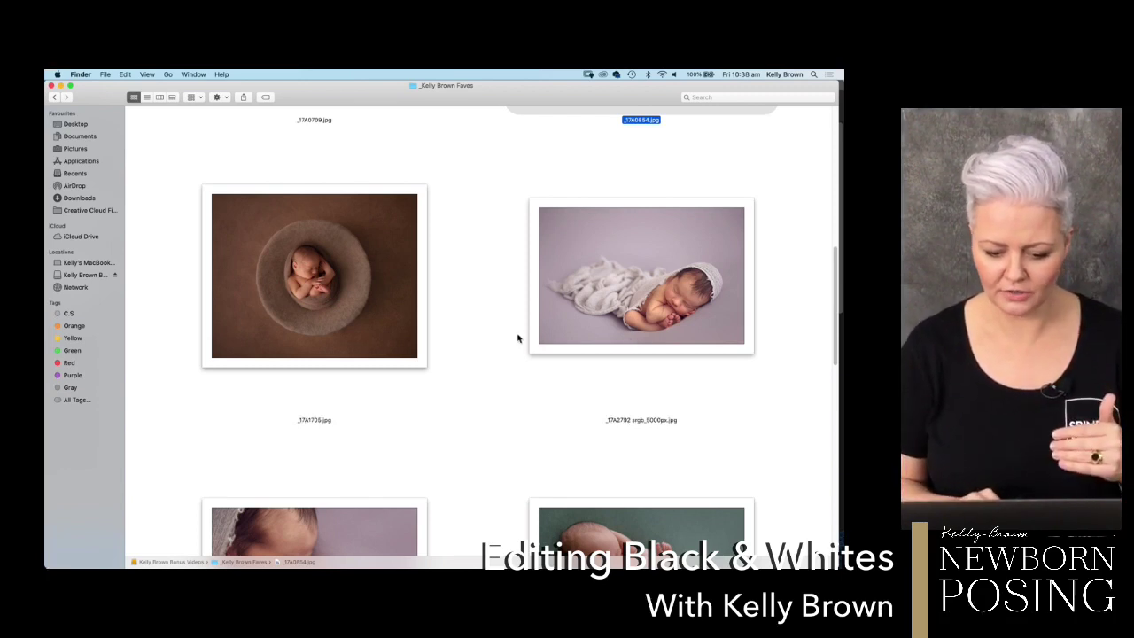
pyautogui.click(381, 322)
pyautogui.press('space')
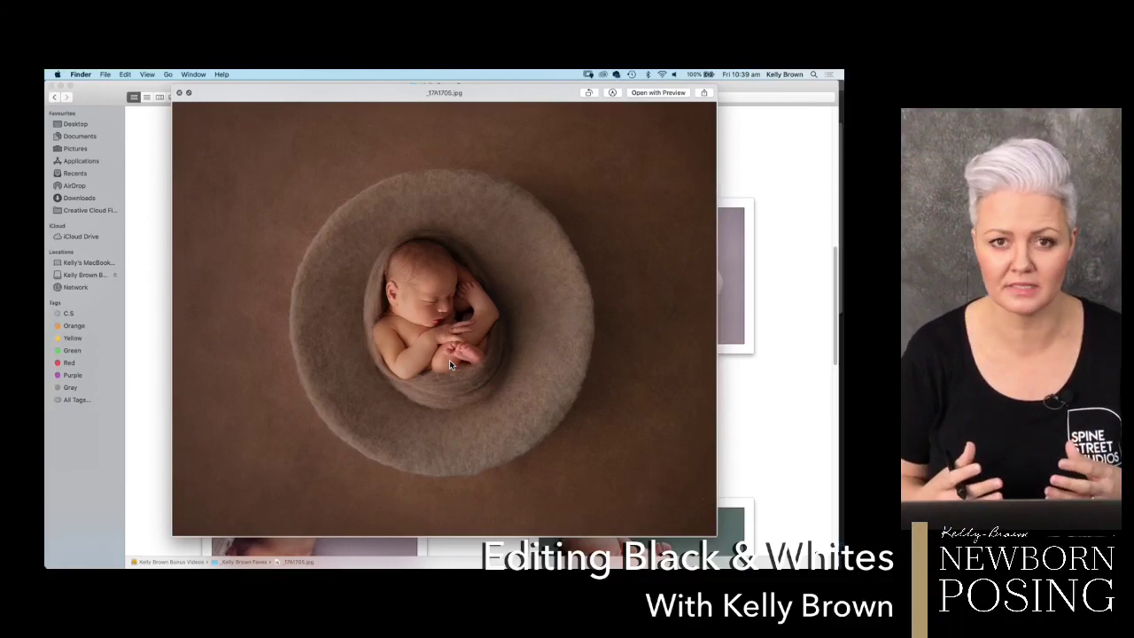
pyautogui.press('space')
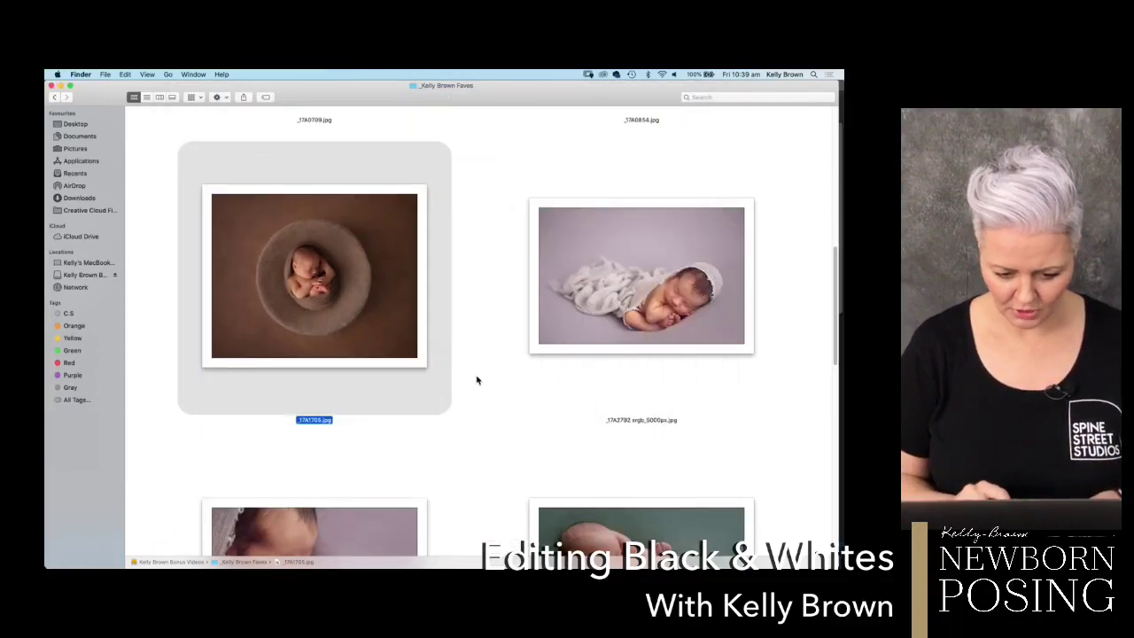
# Step: Preview the lilac bonneted-baby photo _17A2792 srgb_5000px.jpg full size, then close it
pyautogui.click(481, 381)
pyautogui.click(592, 295)
pyautogui.press('space')
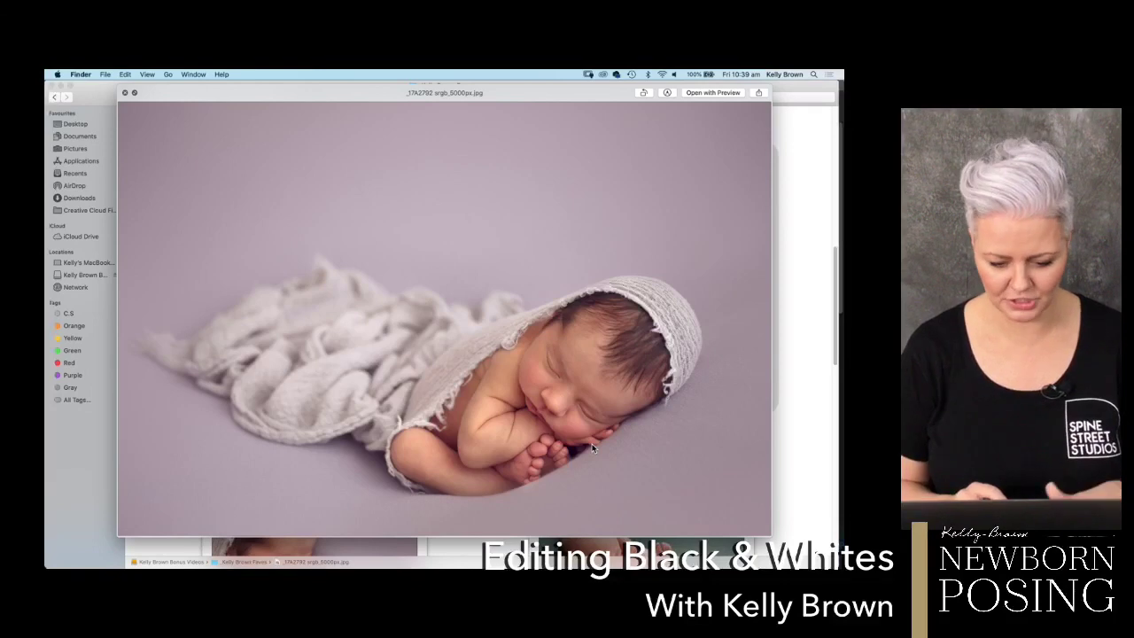
pyautogui.press('space')
pyautogui.scroll(-5, 592, 449)
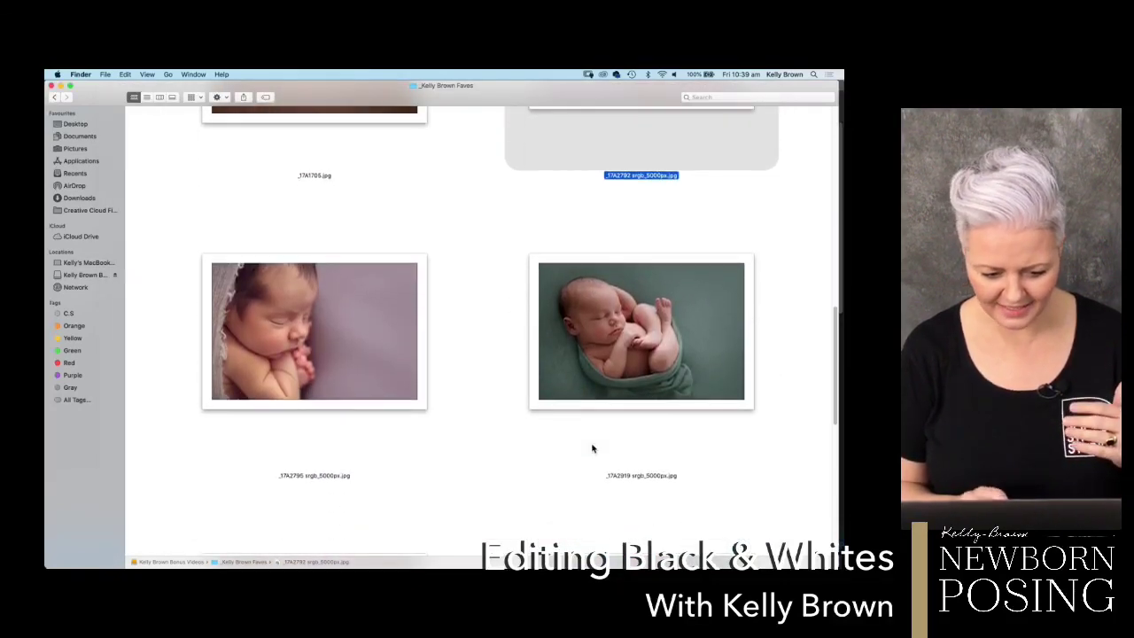
# Step: Quick Look the sleeping-baby close-up _17A2795 srgb_5000px.jpg at length, then close it
pyautogui.click(295, 369)
pyautogui.press('space')
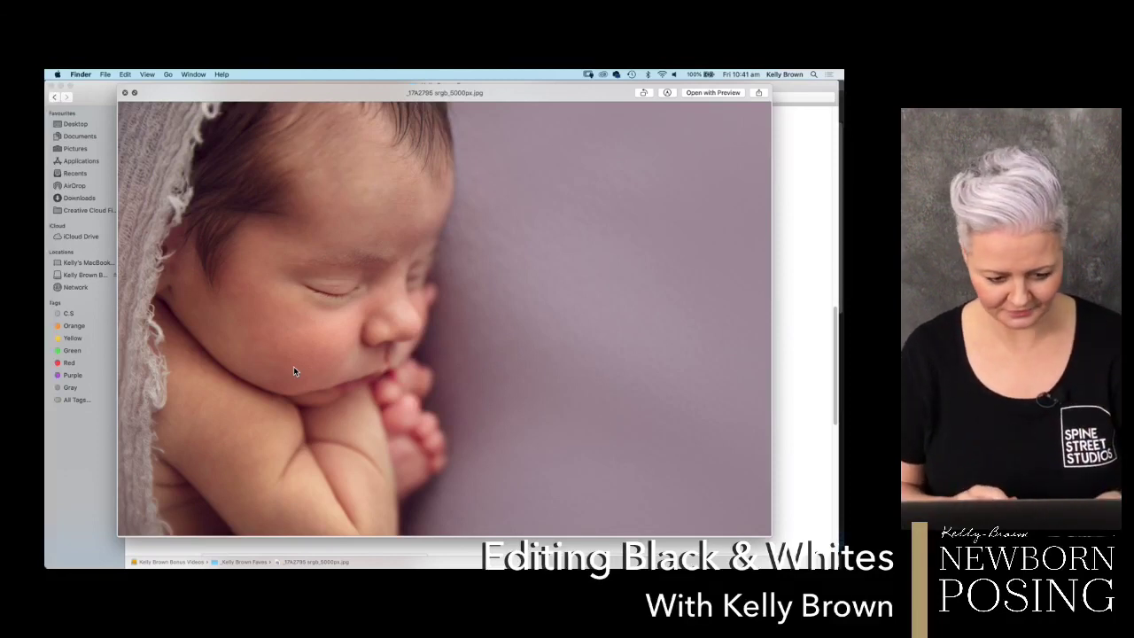
pyautogui.press('space')
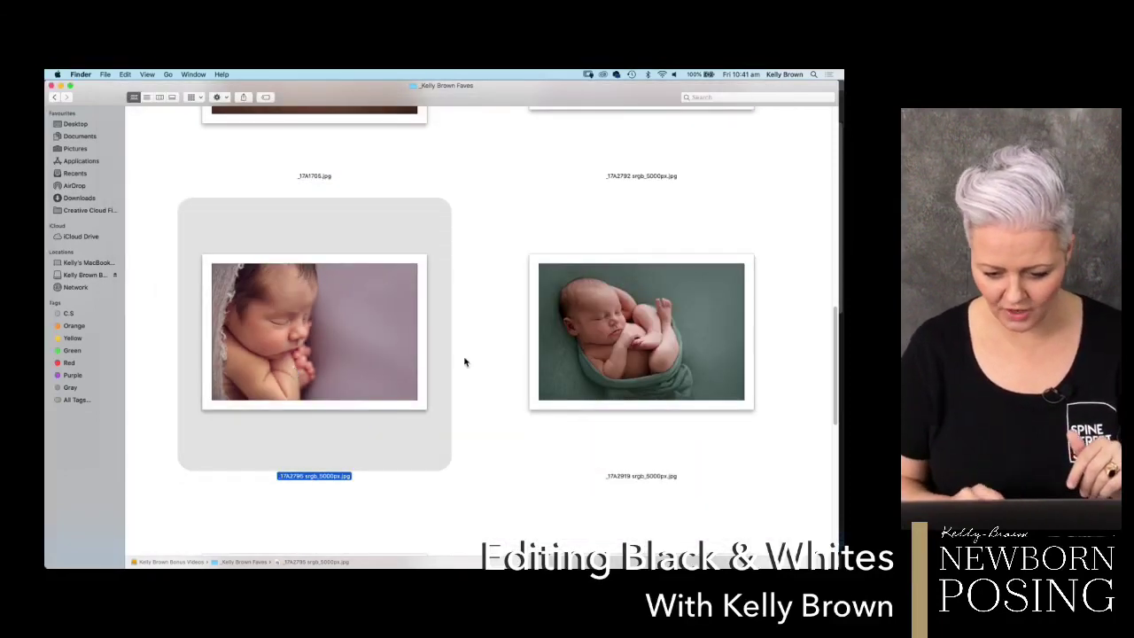
# Step: Preview the green-backdrop photo _17A2919 srgb_5000px.jpg full size, then close it
pyautogui.click(612, 357)
pyautogui.press('space')
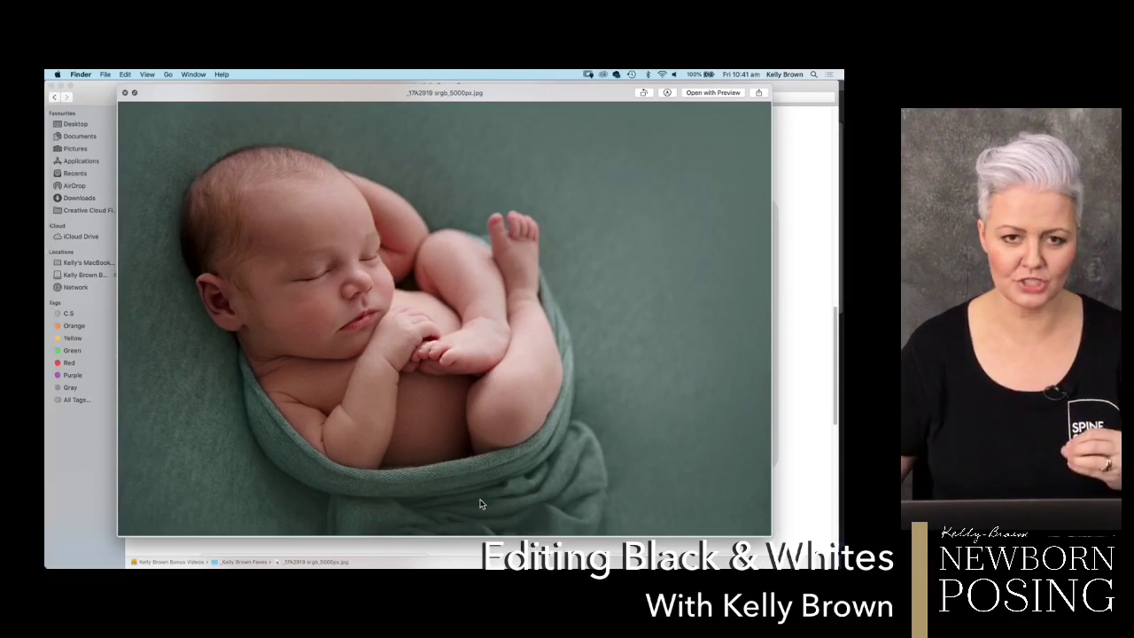
pyautogui.press('space')
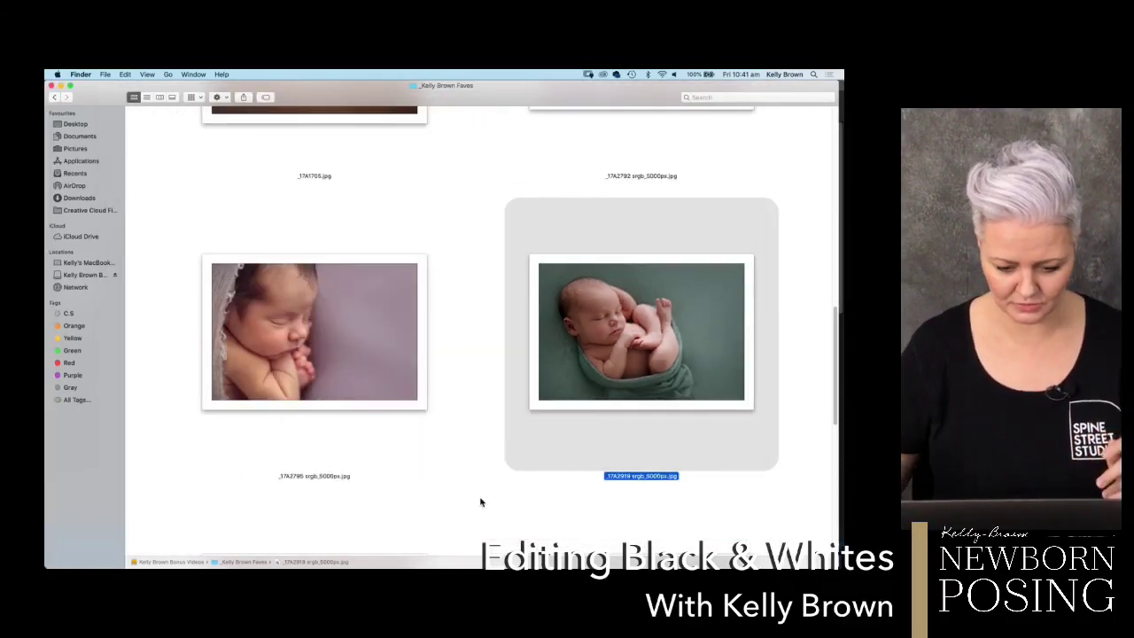
# Step: Scroll down and preview the dark portrait-format photo at the end, then close it
pyautogui.scroll(-10, 480, 503)
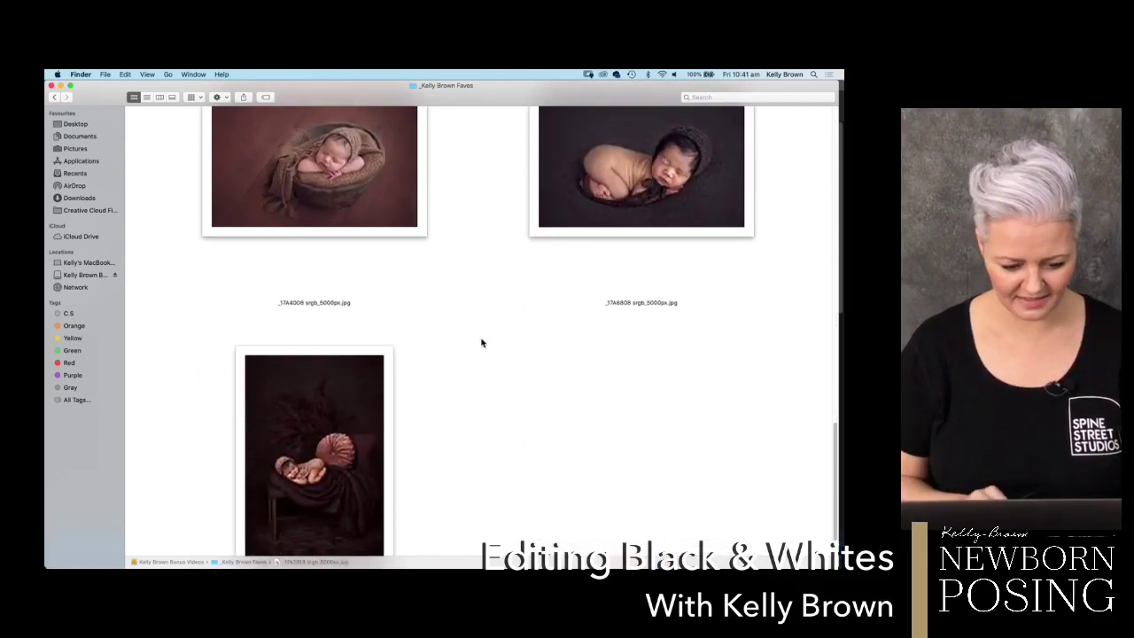
pyautogui.click(339, 476)
pyautogui.press('space')
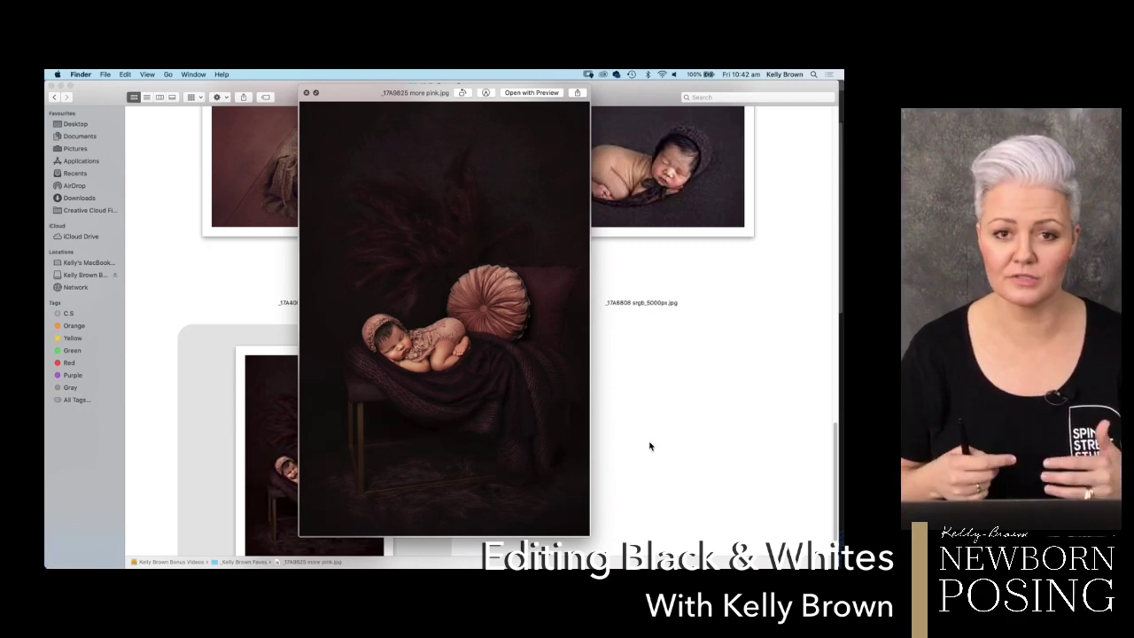
pyautogui.press('space')
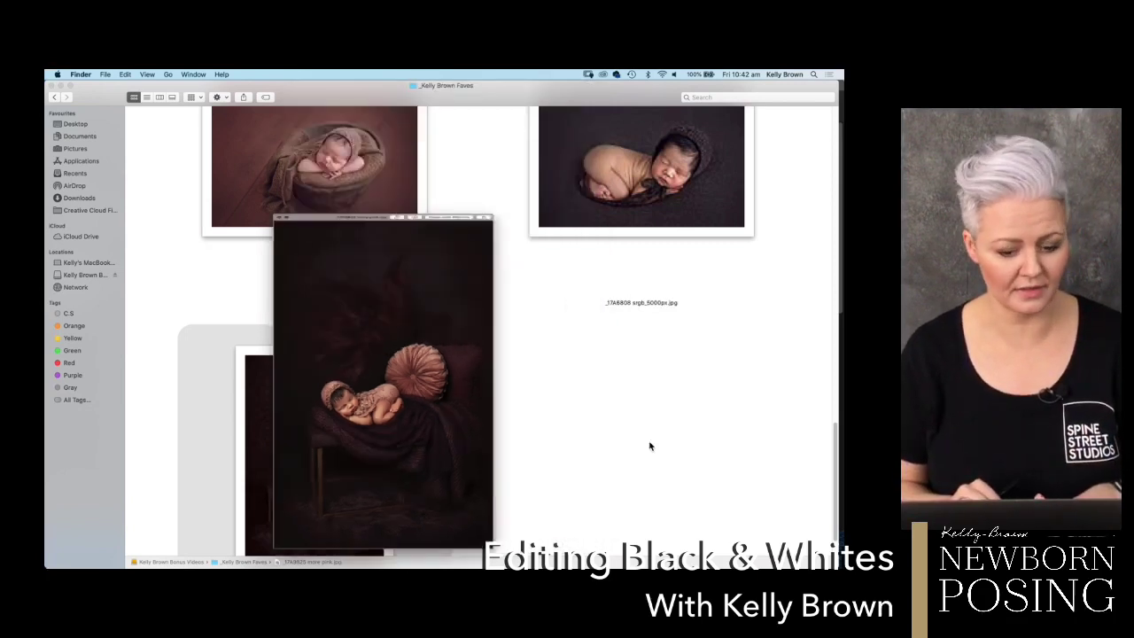
# Step: Preview the brown-bonnet baby photo _17A6808 srgb_5000px.jpg full size, then close it
pyautogui.click(663, 193)
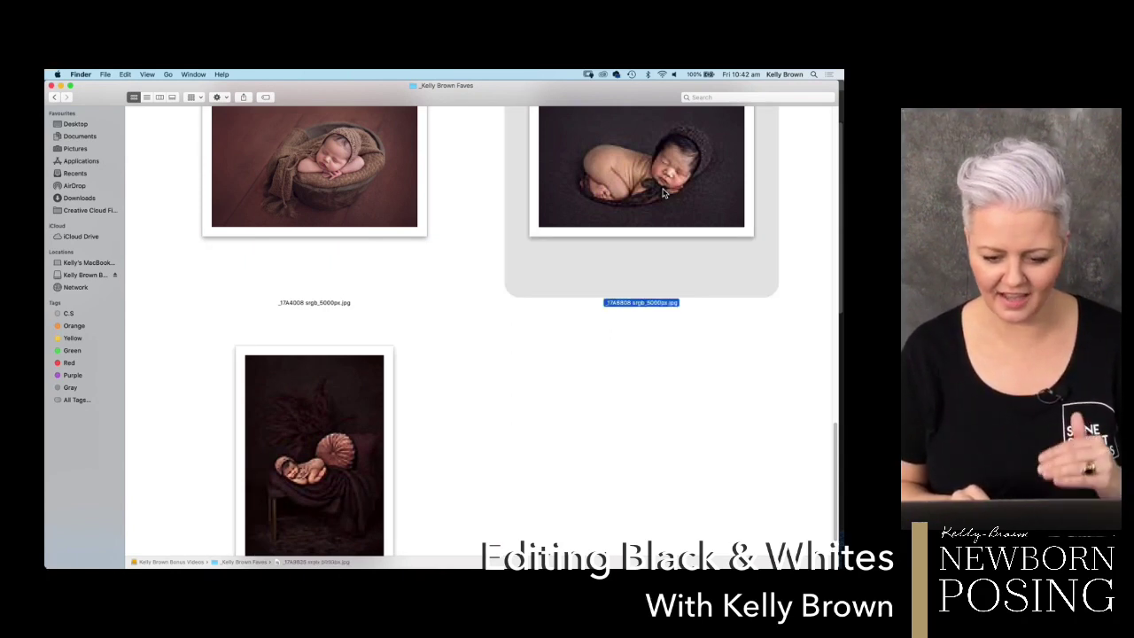
pyautogui.press('space')
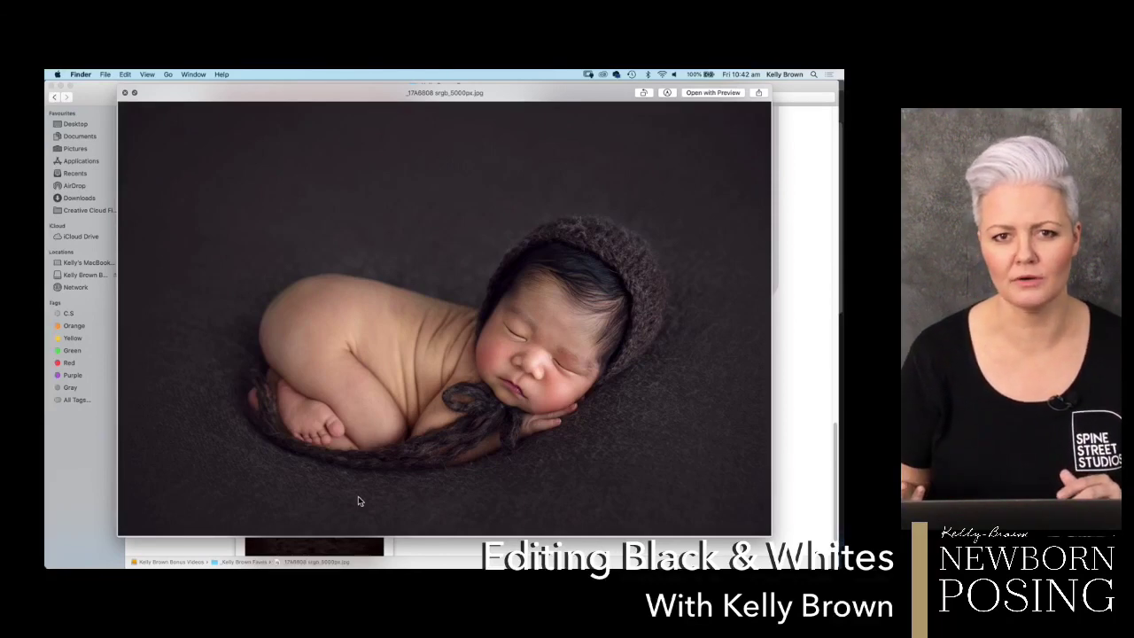
pyautogui.press('space')
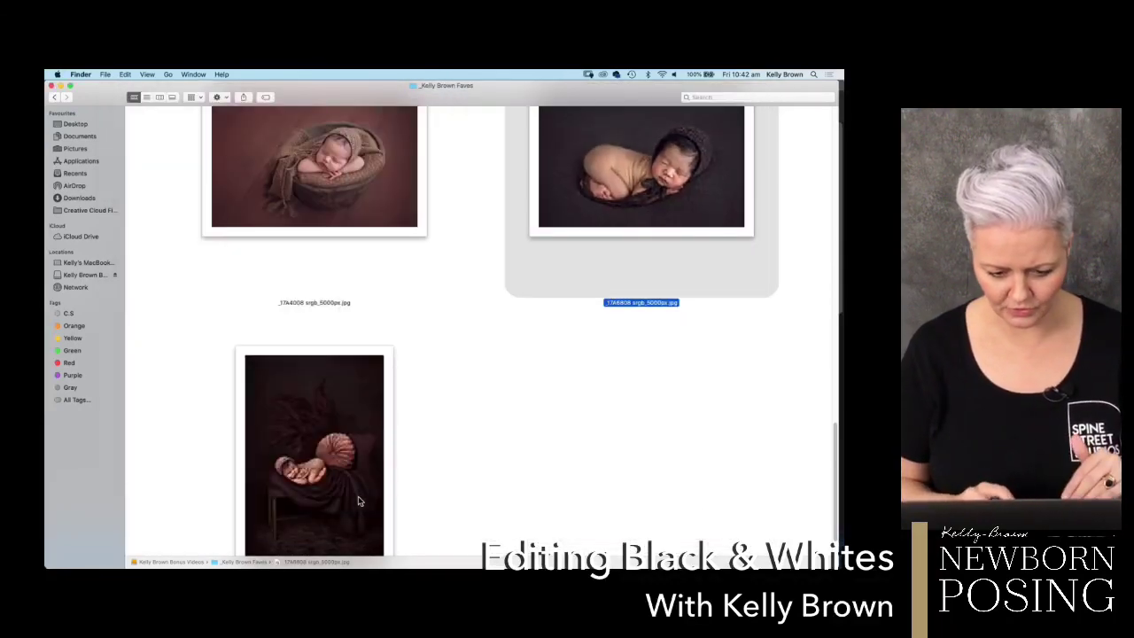
pyautogui.click(545, 451)
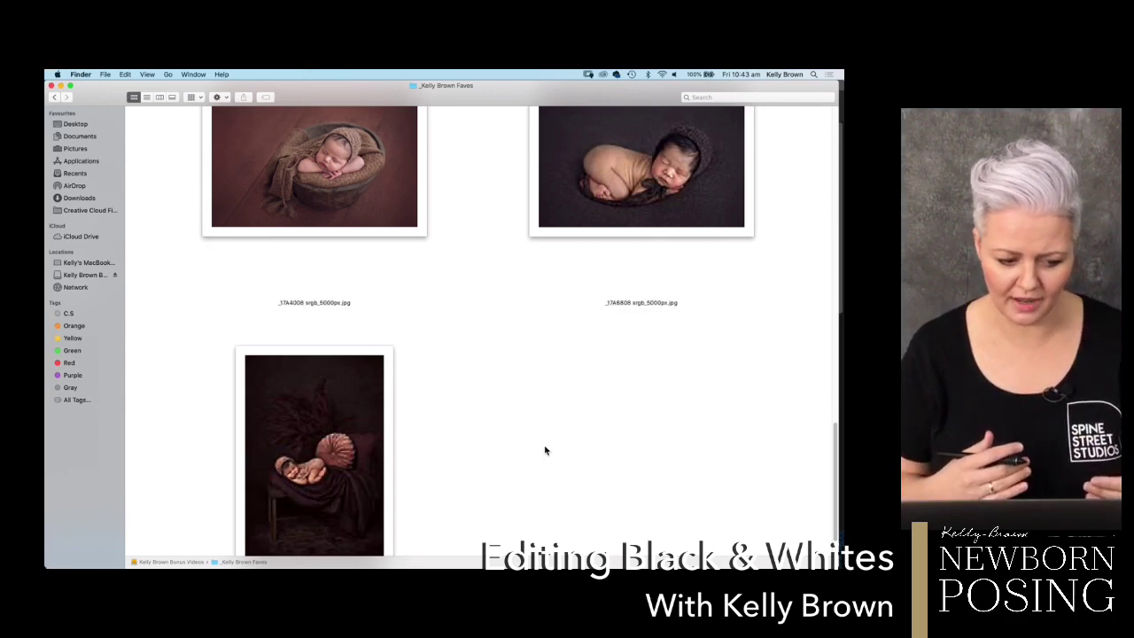
# Step: Scroll back up the grid and select the baby-in-bowl photo _17A1705.jpg
pyautogui.scroll(10, 544, 450)
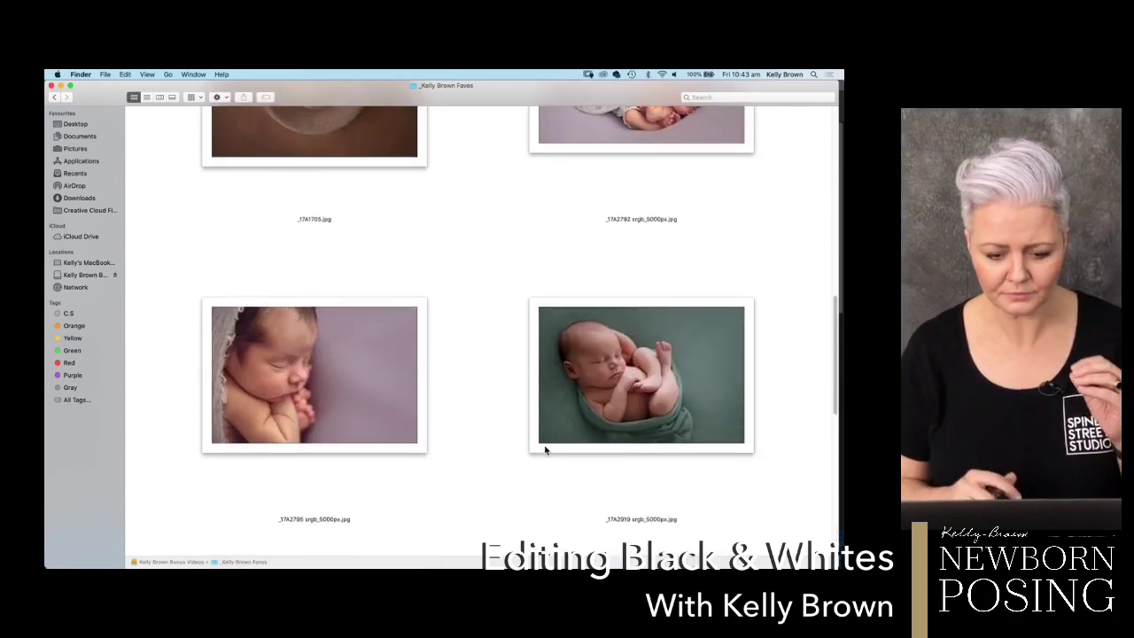
pyautogui.scroll(4, 544, 445)
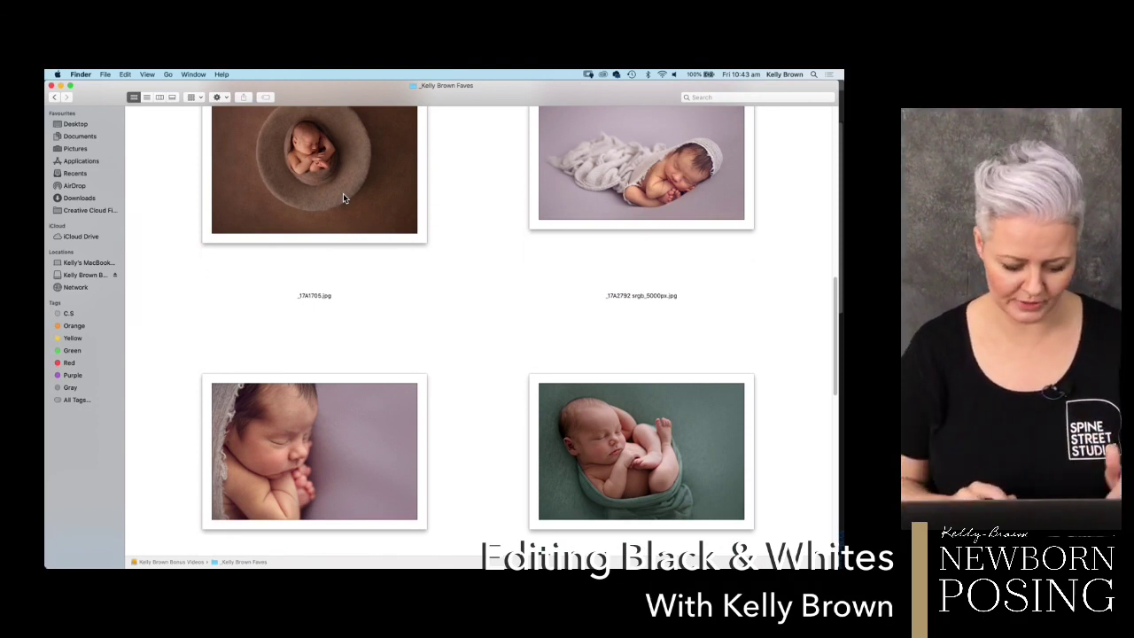
pyautogui.click(319, 176)
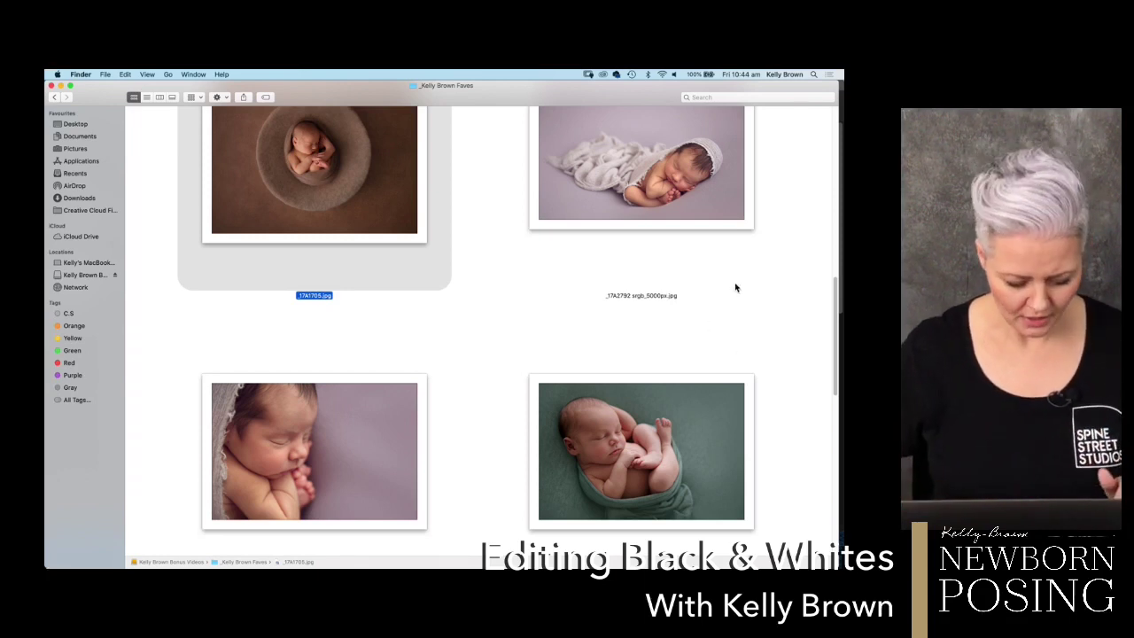
# Step: Add _17A2795 and _17A2919 to the selection and open all three in Adobe Photoshop 2020
pyautogui.keyDown('super'); pyautogui.click(411, 466); pyautogui.keyUp('super')
pyautogui.keyDown('super'); pyautogui.click(650, 456); pyautogui.keyUp('super')
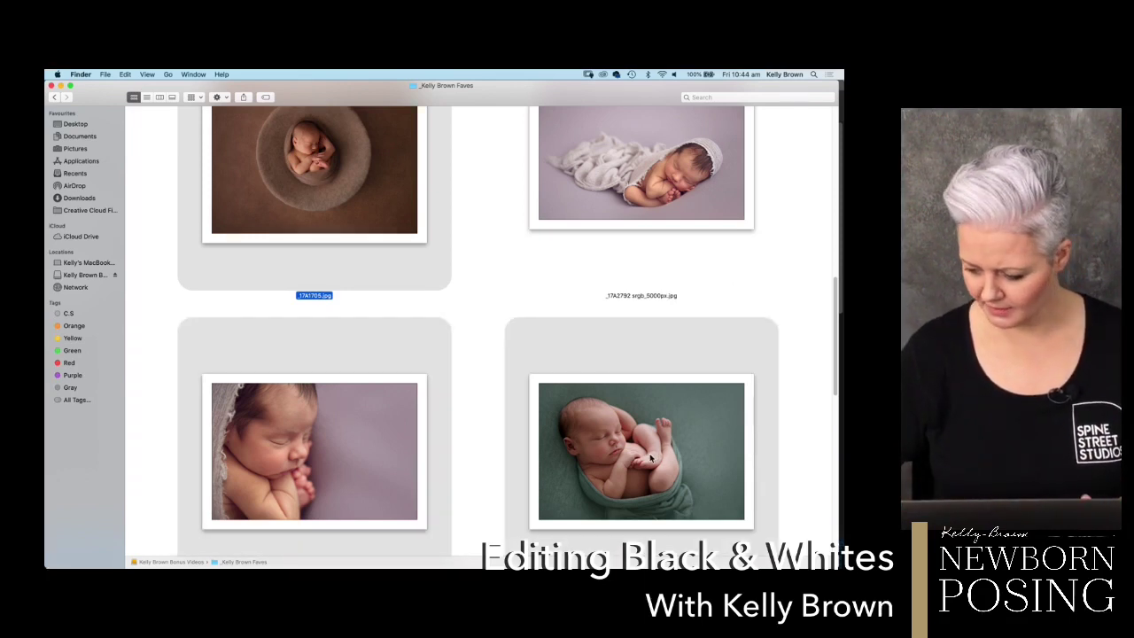
pyautogui.rightClick(584, 448)
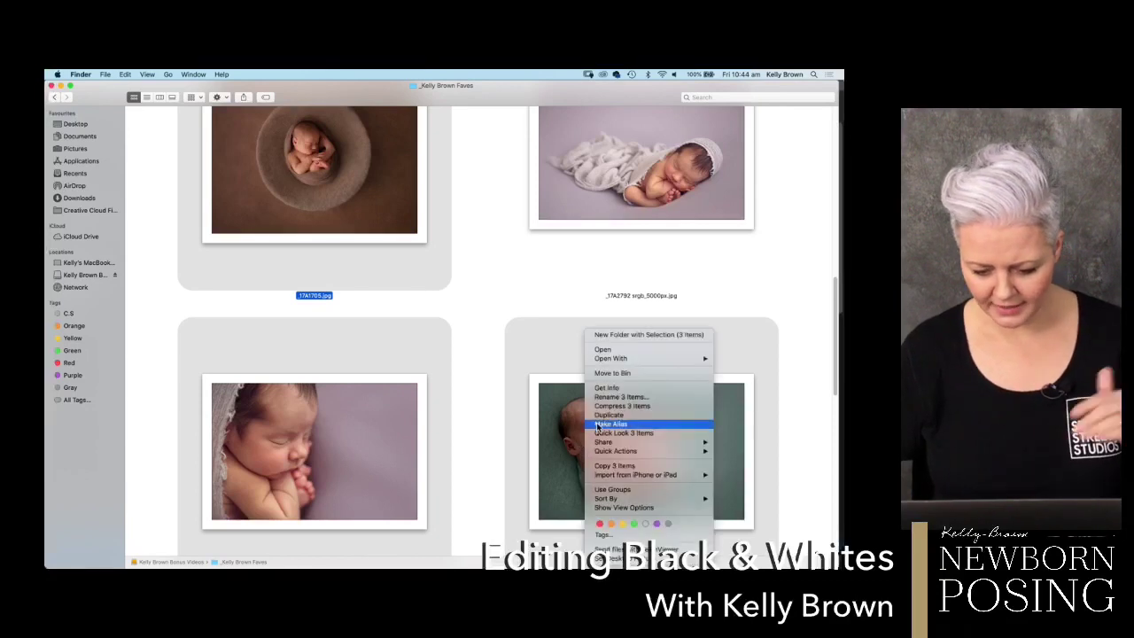
pyautogui.moveTo(627, 359)
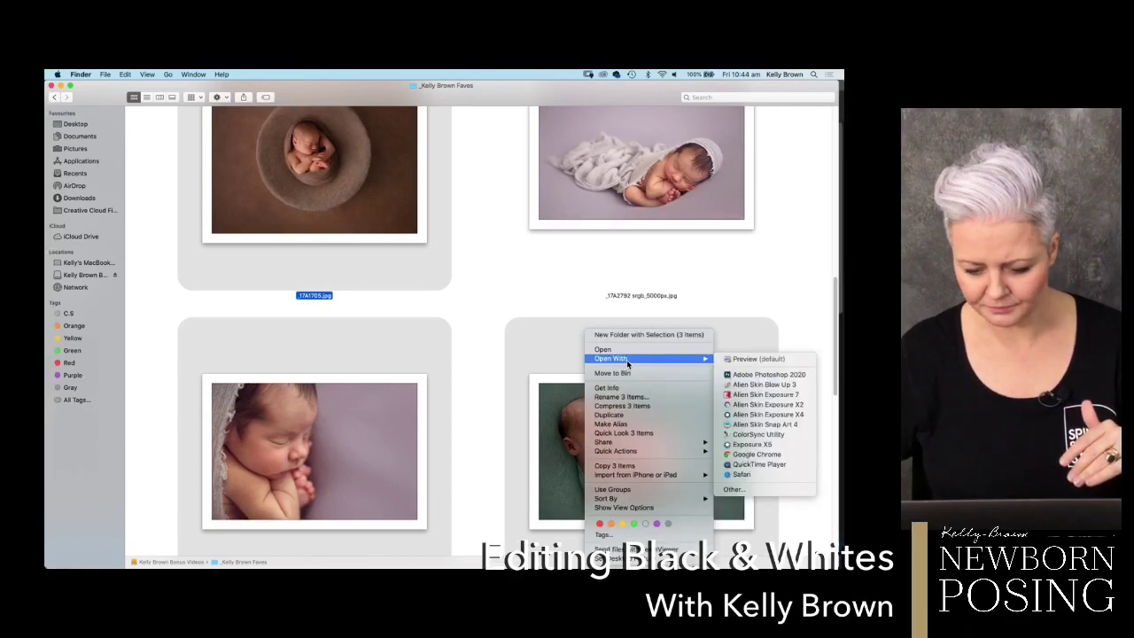
pyautogui.click(767, 376)
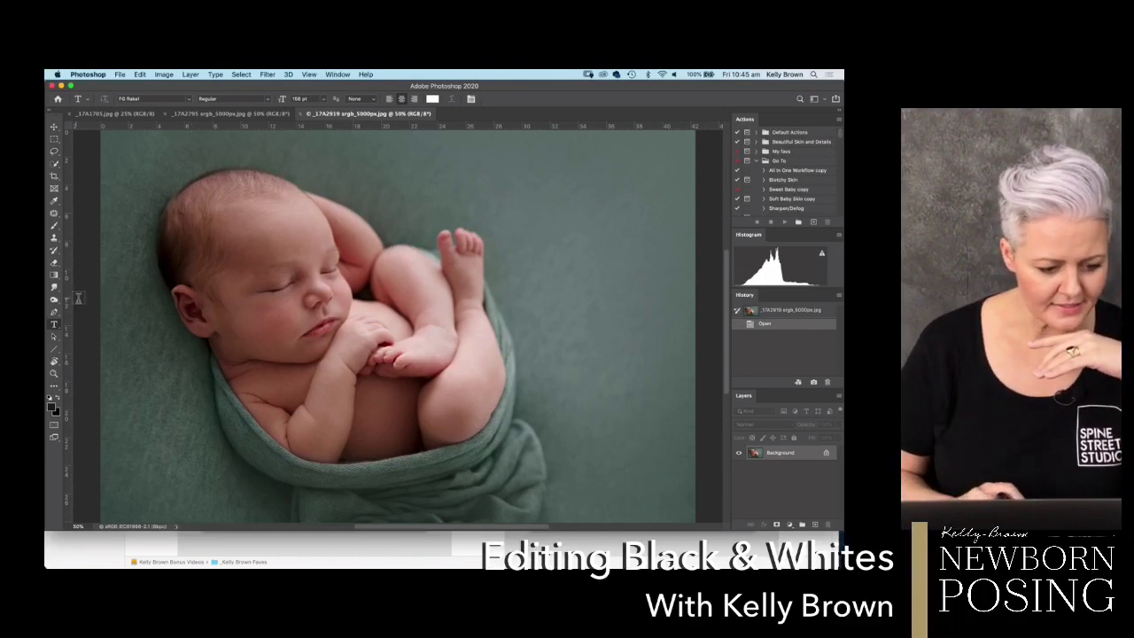
# Step: Select the Move tool for the teal-wrap photo _17A2919 srgb_5000px.jpg
pyautogui.click(54, 129)
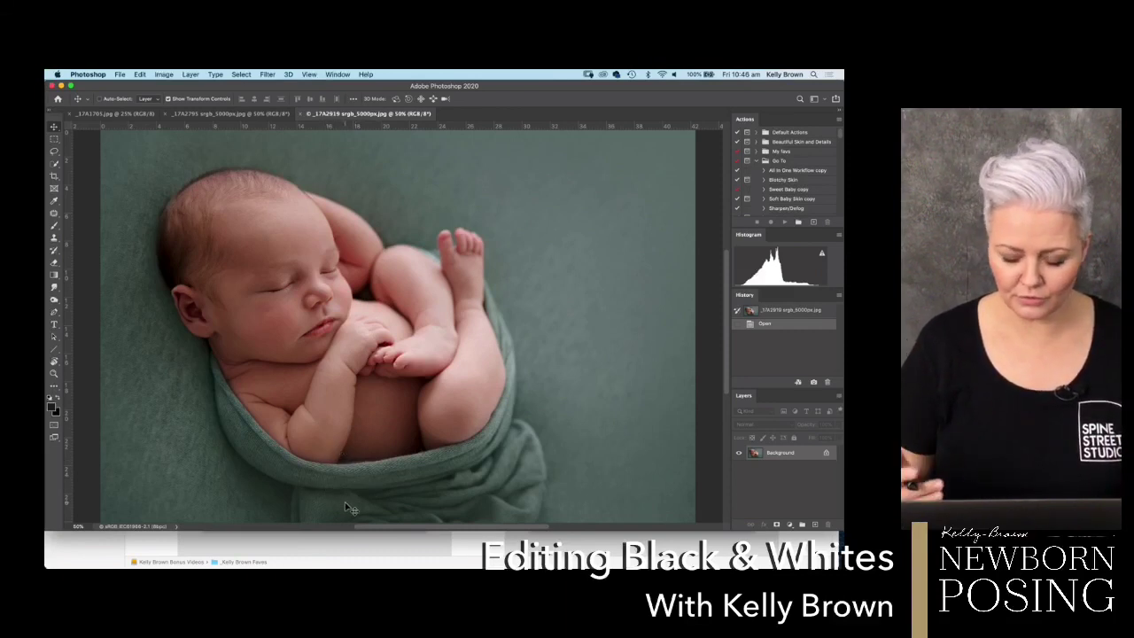
# Step: Add a Hue/Saturation adjustment layer with Saturation at -100, then return to 50% zoom
pyautogui.click(788, 526)
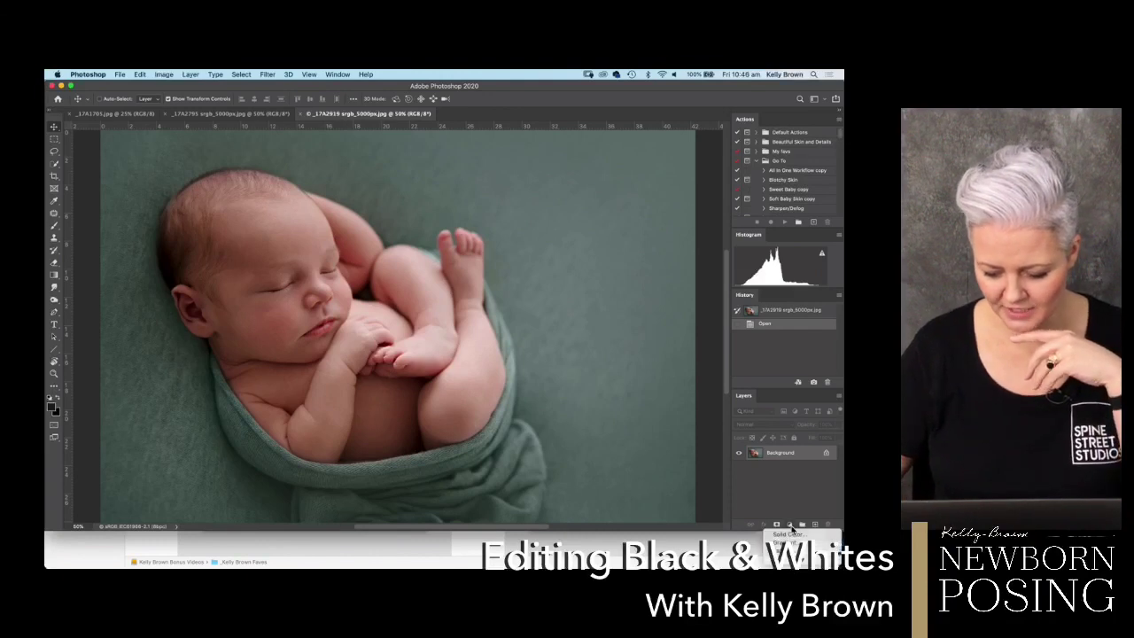
pyautogui.scroll(-5, 789, 534)
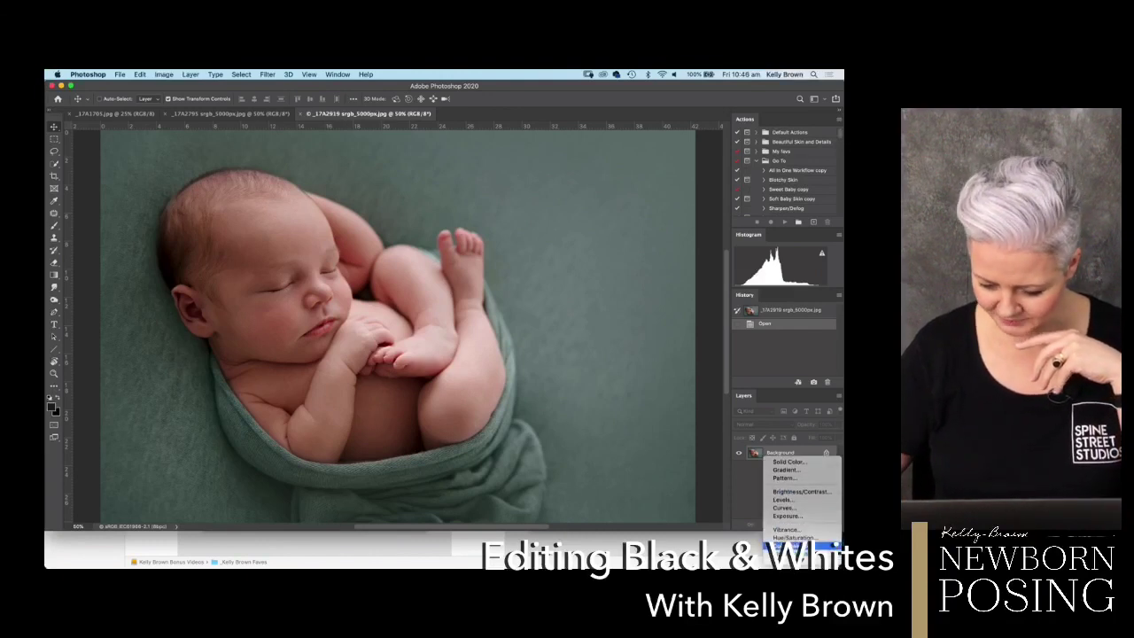
pyautogui.click(793, 538)
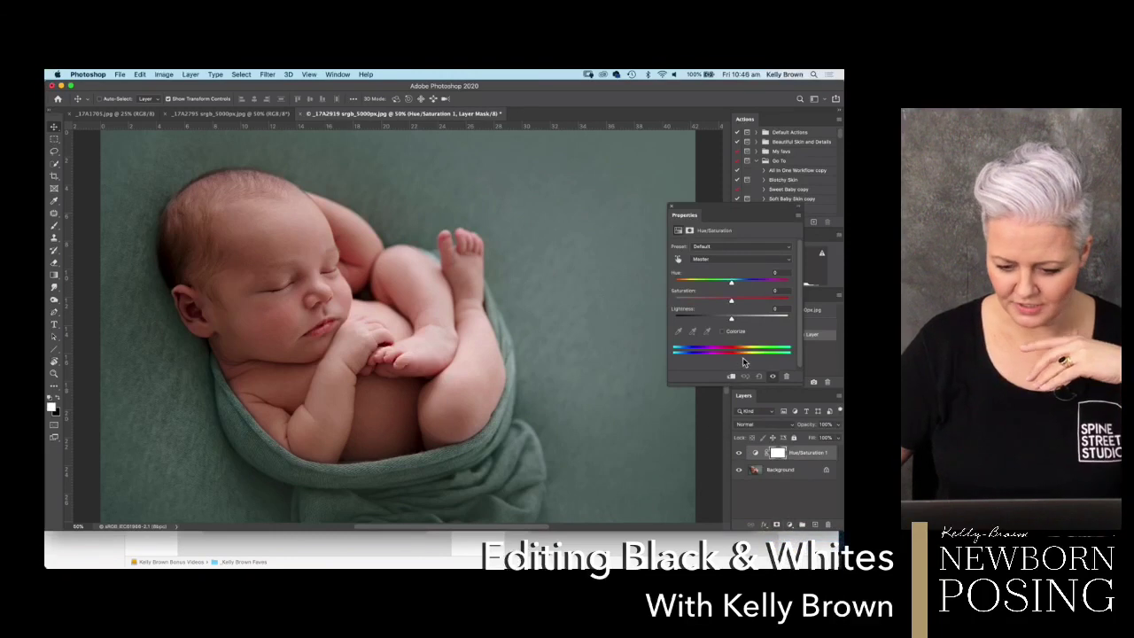
pyautogui.moveTo(731, 301); pyautogui.dragTo(564, 445)
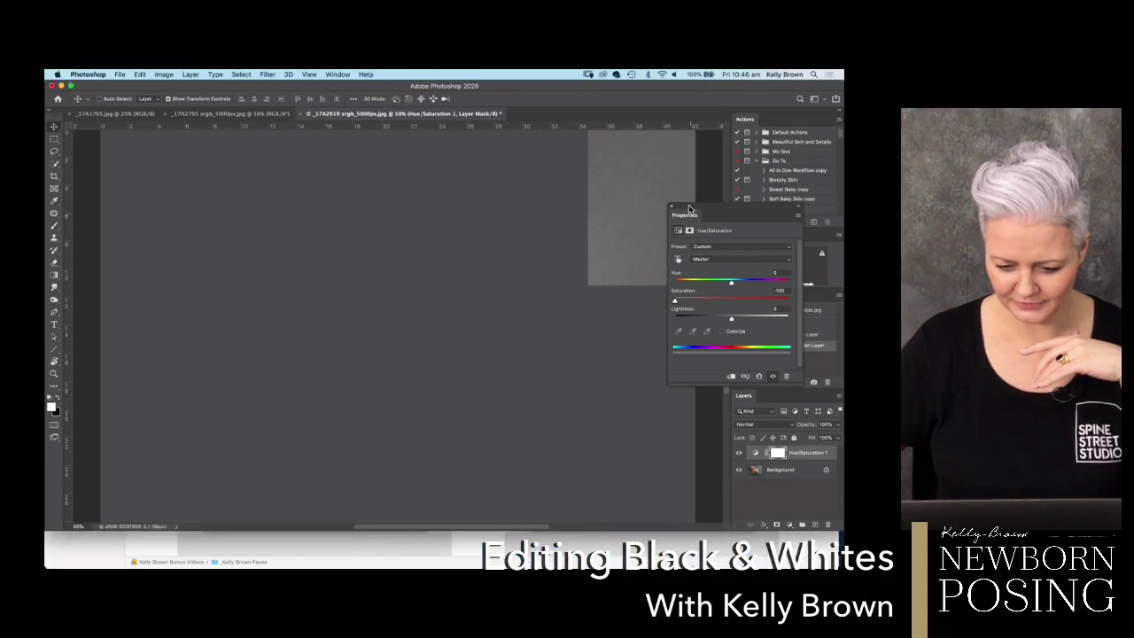
pyautogui.press('super+equal')
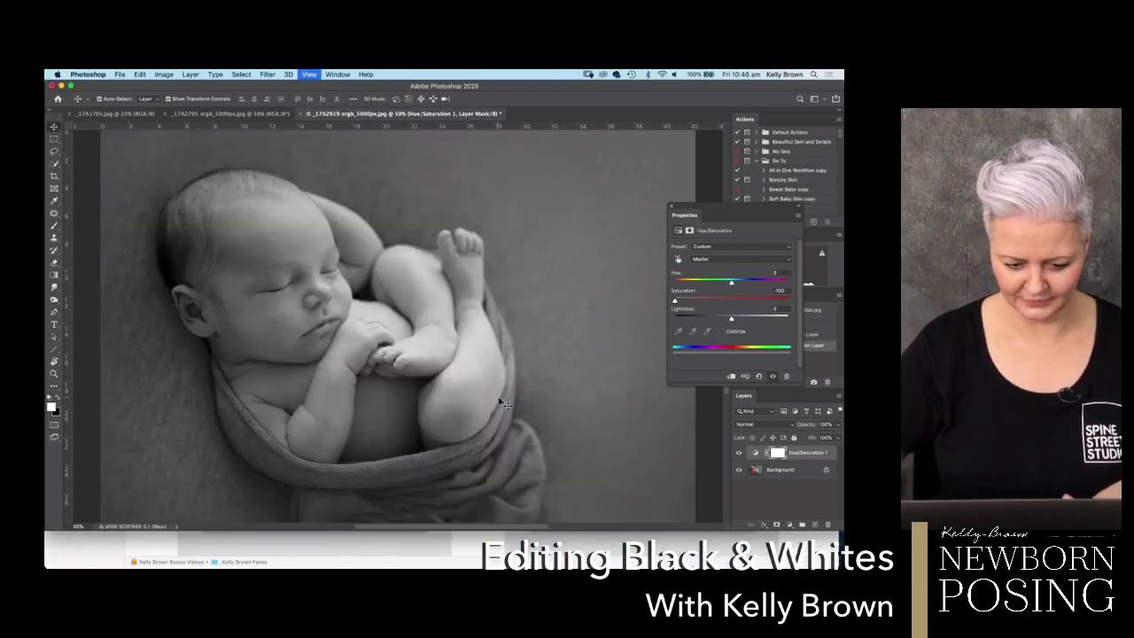
pyautogui.press('super+minus')
pyautogui.press('super+minus')
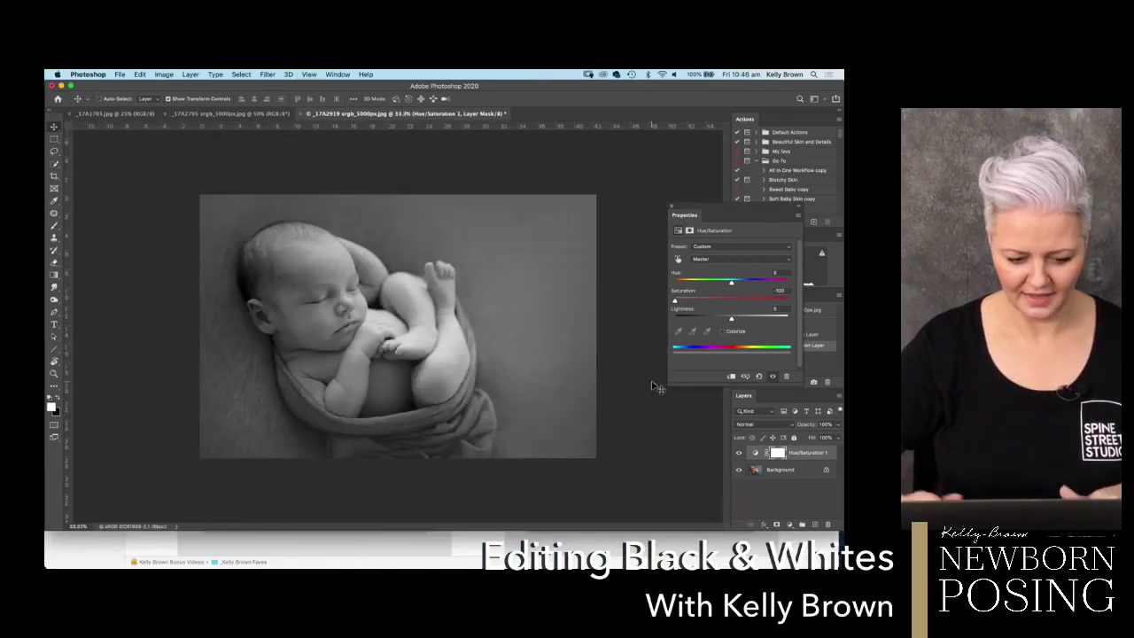
pyautogui.click(673, 210)
pyautogui.press('super+equal')
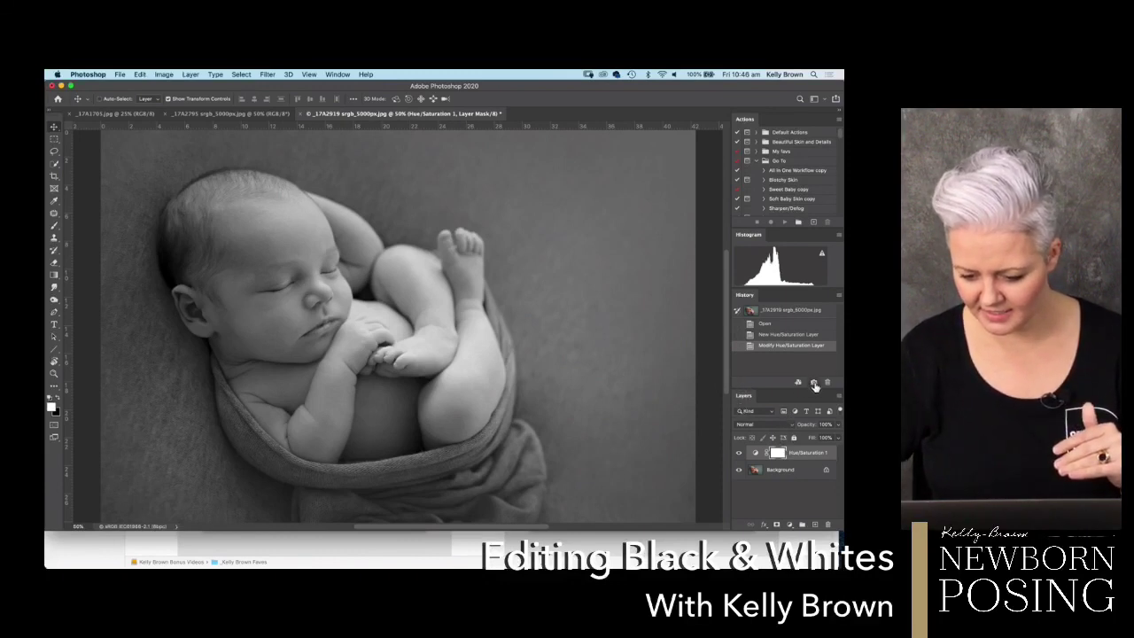
# Step: Snapshot the black-and-white version, delete the Hue/Saturation layer, and duplicate the photo to Layer 1
pyautogui.click(814, 383)
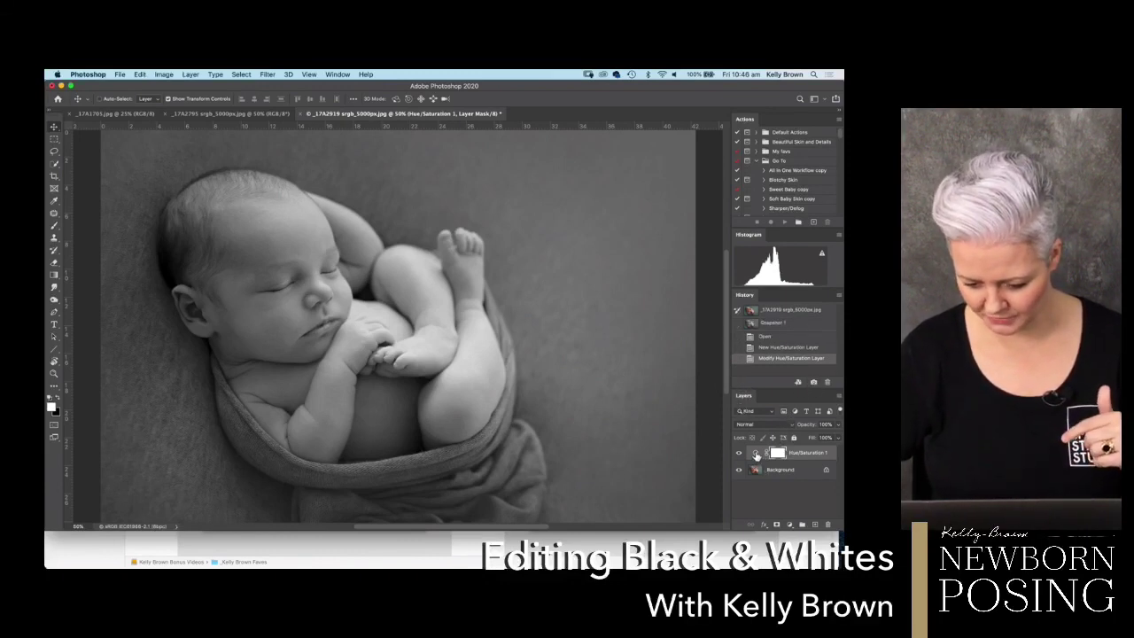
pyautogui.moveTo(755, 455); pyautogui.dragTo(828, 522)
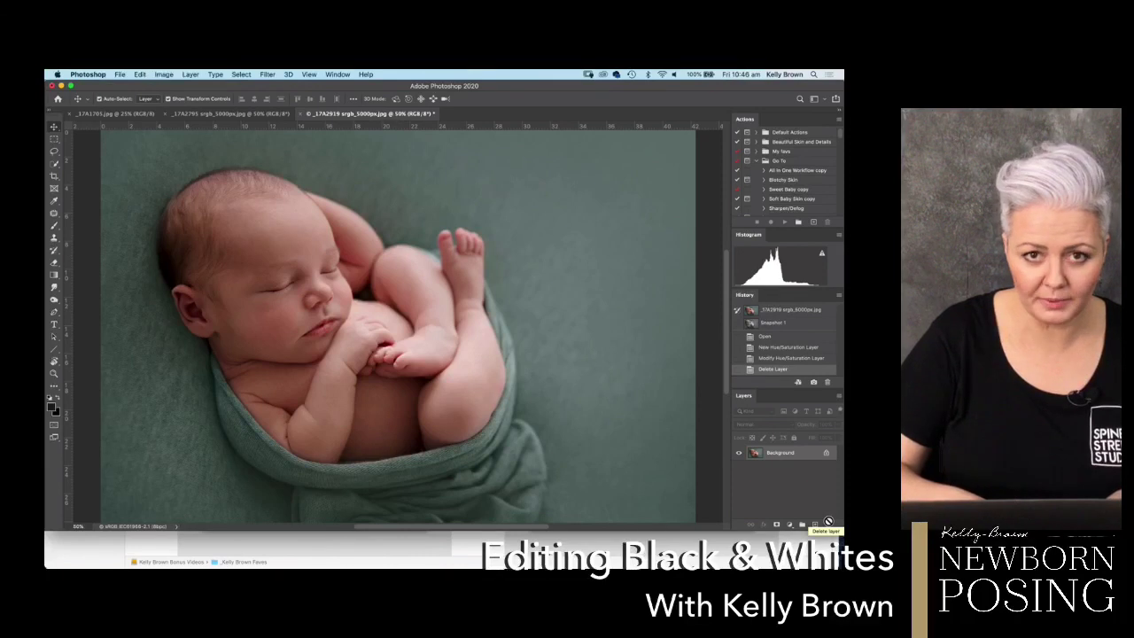
pyautogui.hotkey('ctrl', 'j')
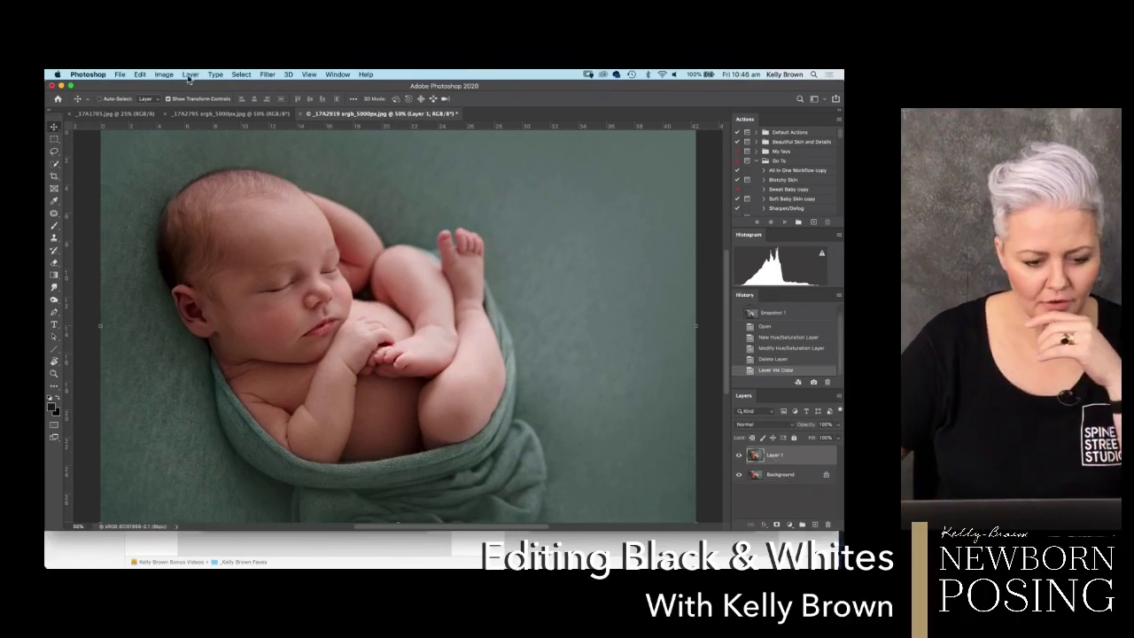
# Step: Apply a Gradient Map to Layer 1 using the Basics black-to-white preset
pyautogui.click(165, 76)
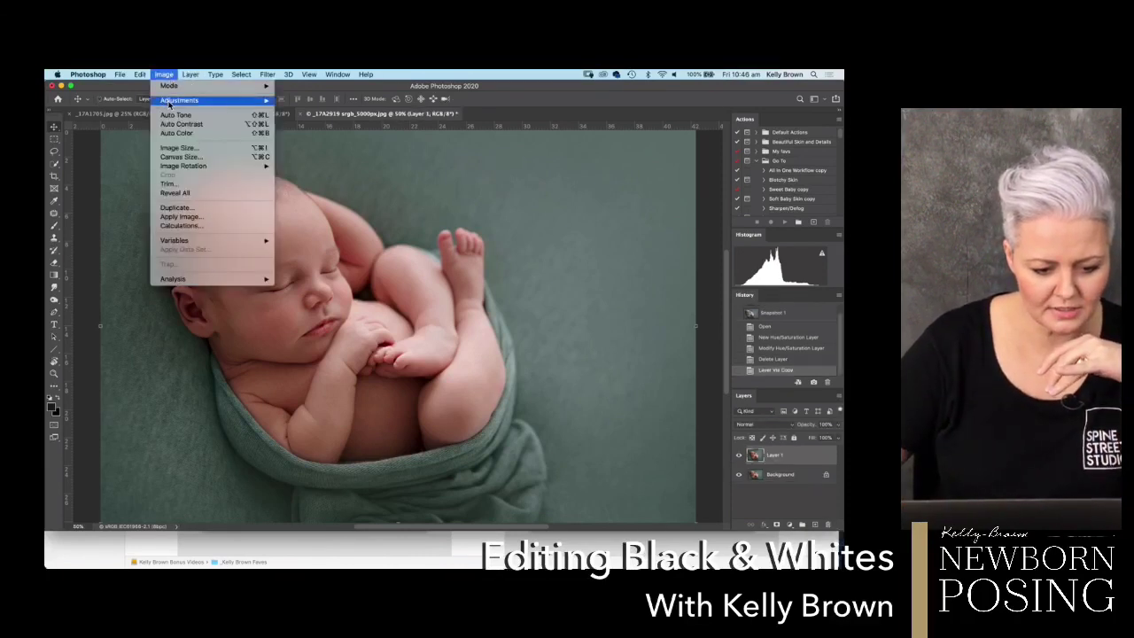
pyautogui.moveTo(173, 101)
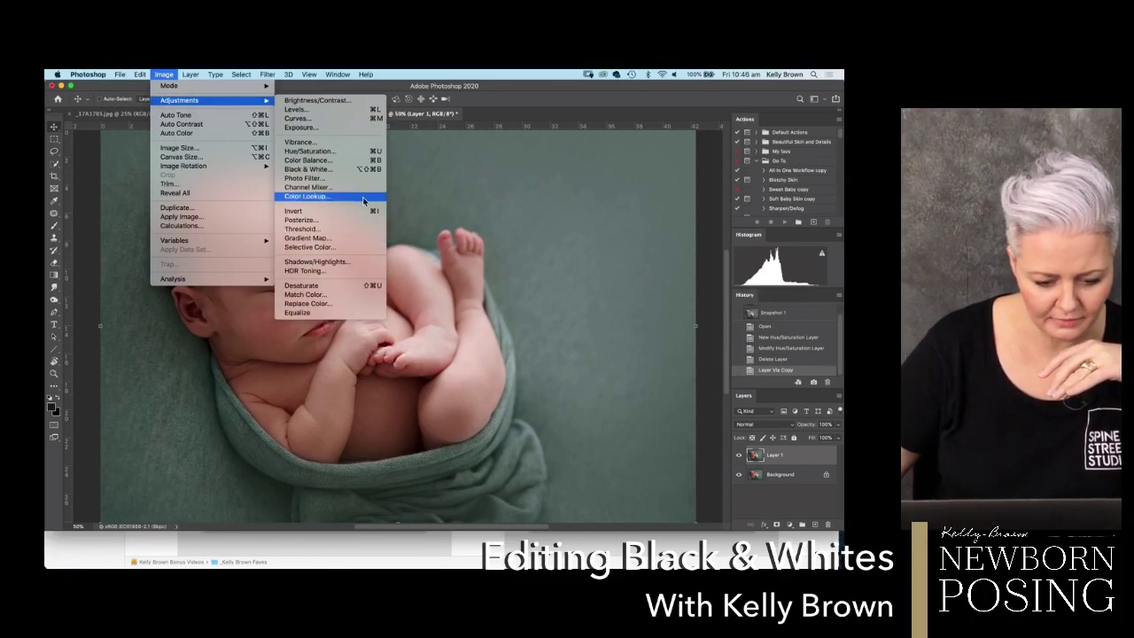
pyautogui.click(333, 241)
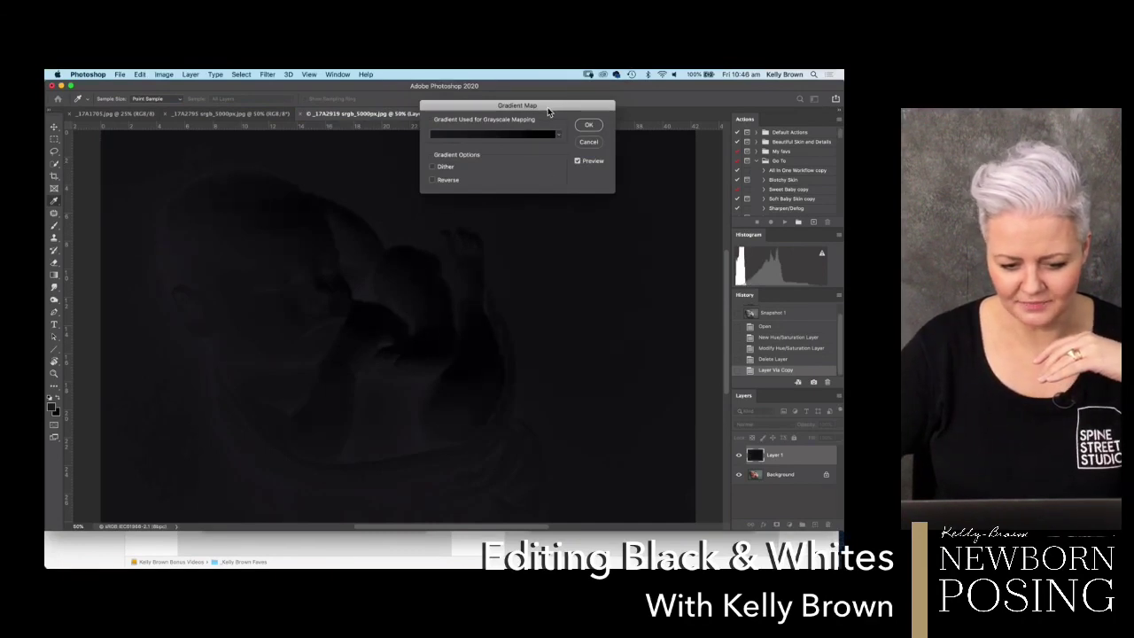
pyautogui.moveTo(548, 112); pyautogui.dragTo(655, 92)
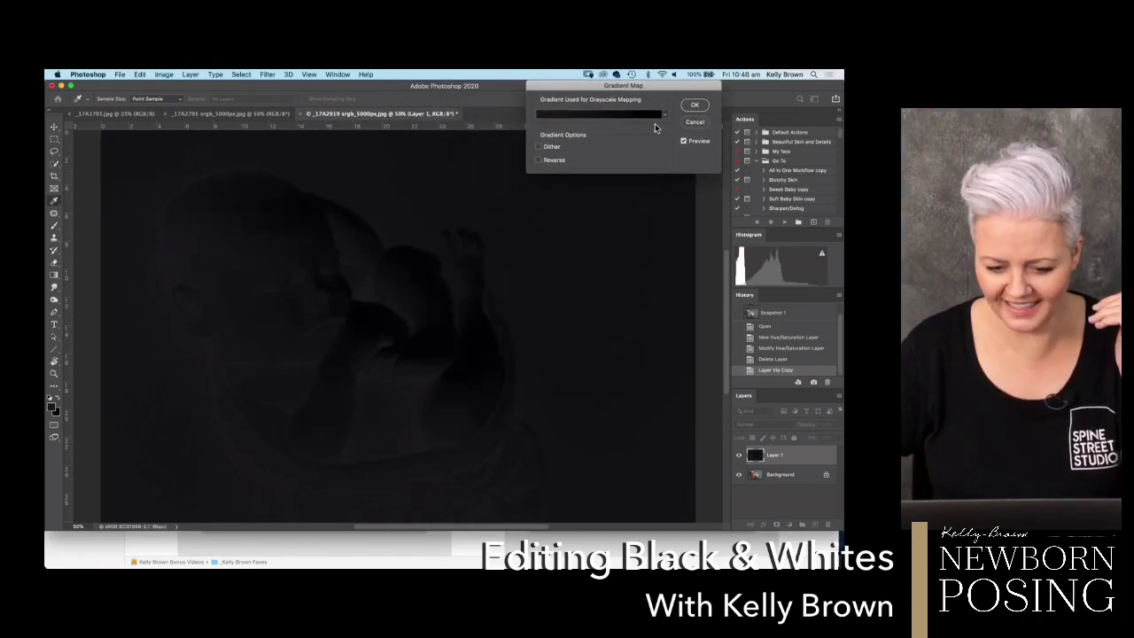
pyautogui.click(666, 116)
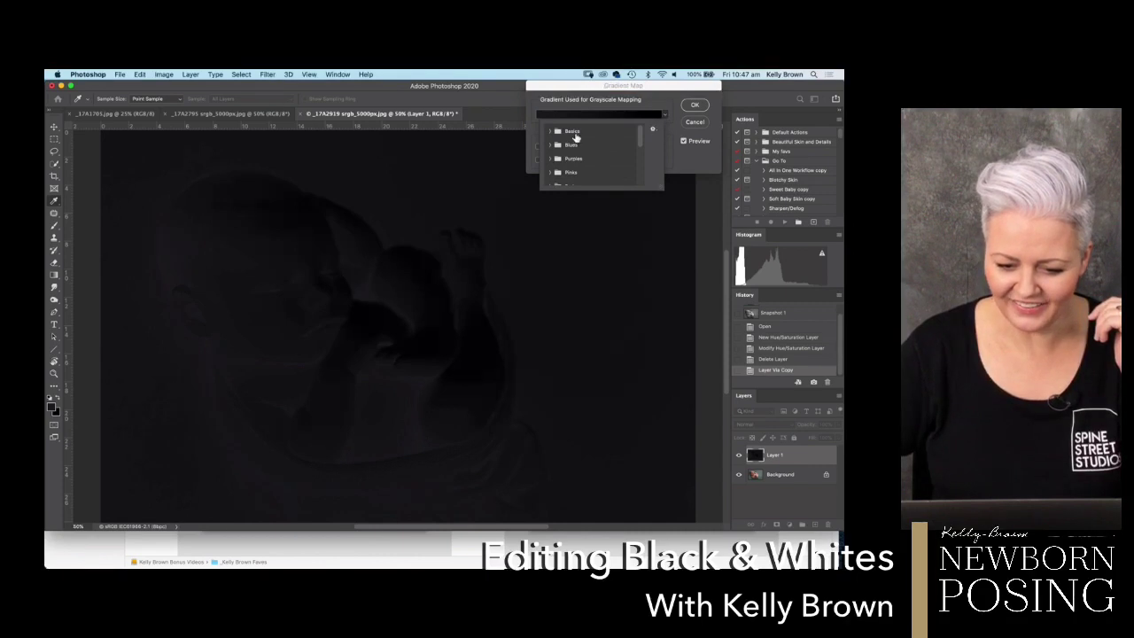
pyautogui.click(572, 134)
pyautogui.click(551, 131)
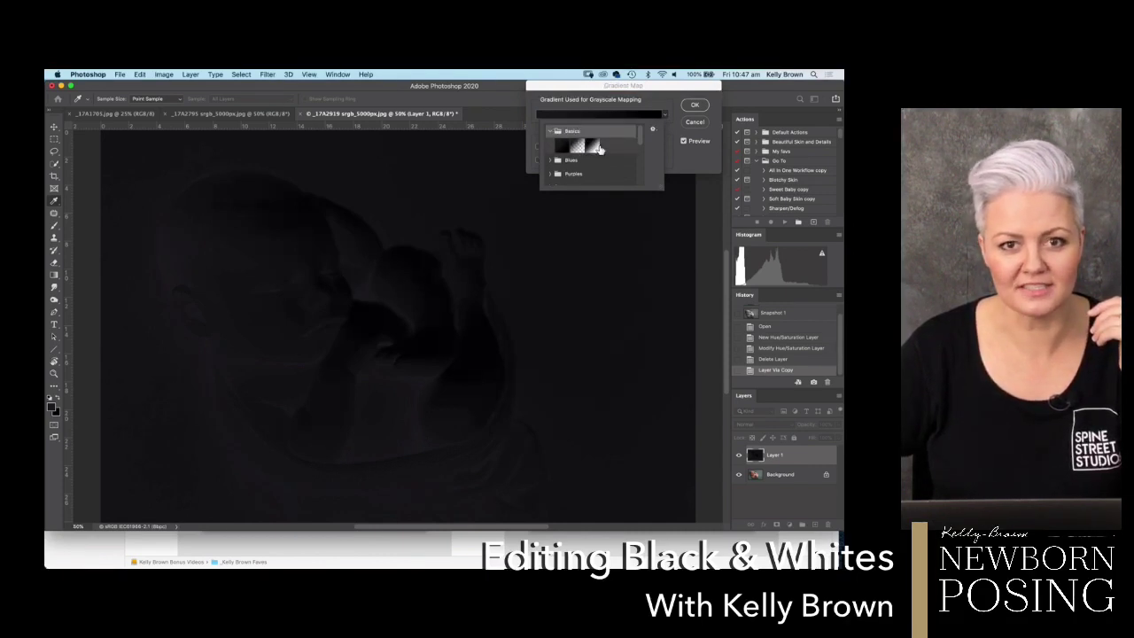
pyautogui.click(592, 146)
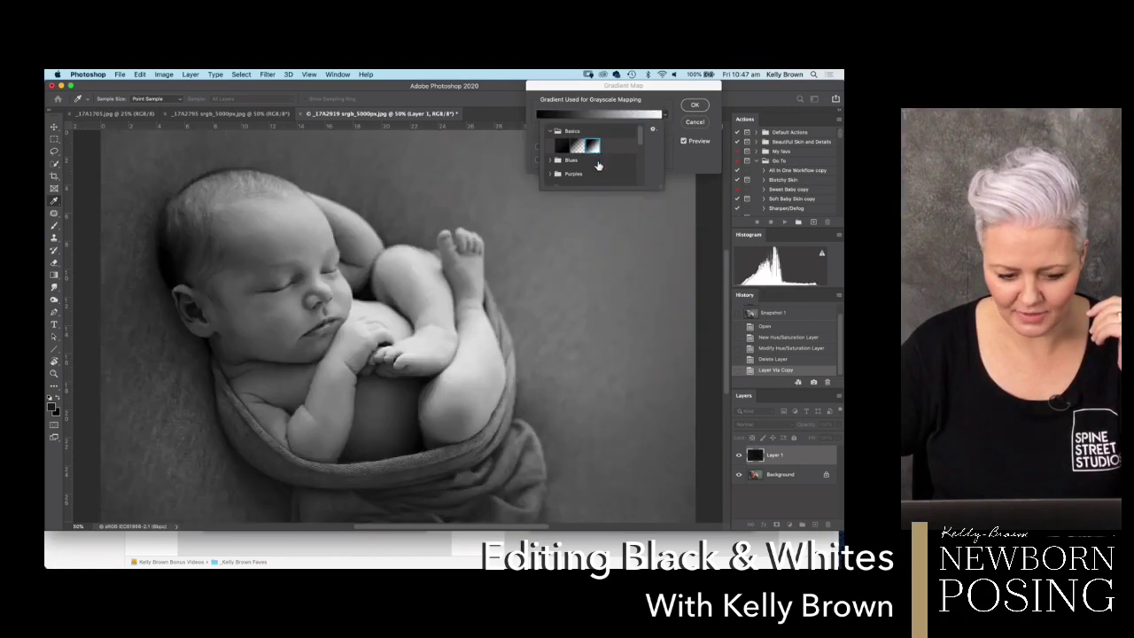
pyautogui.click(698, 113)
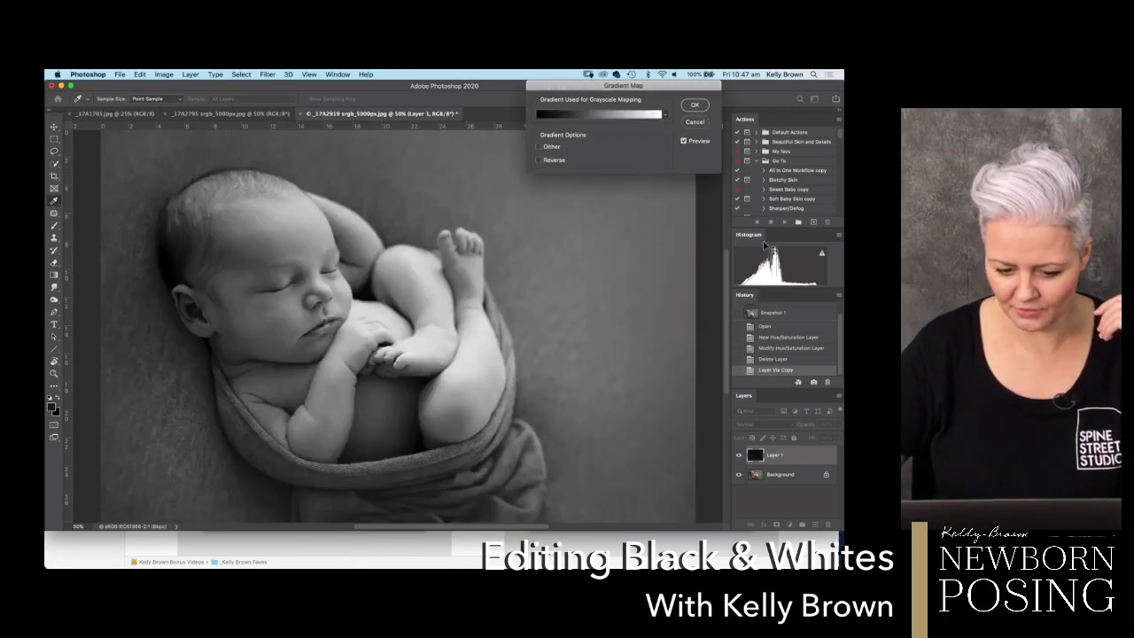
pyautogui.click(695, 104)
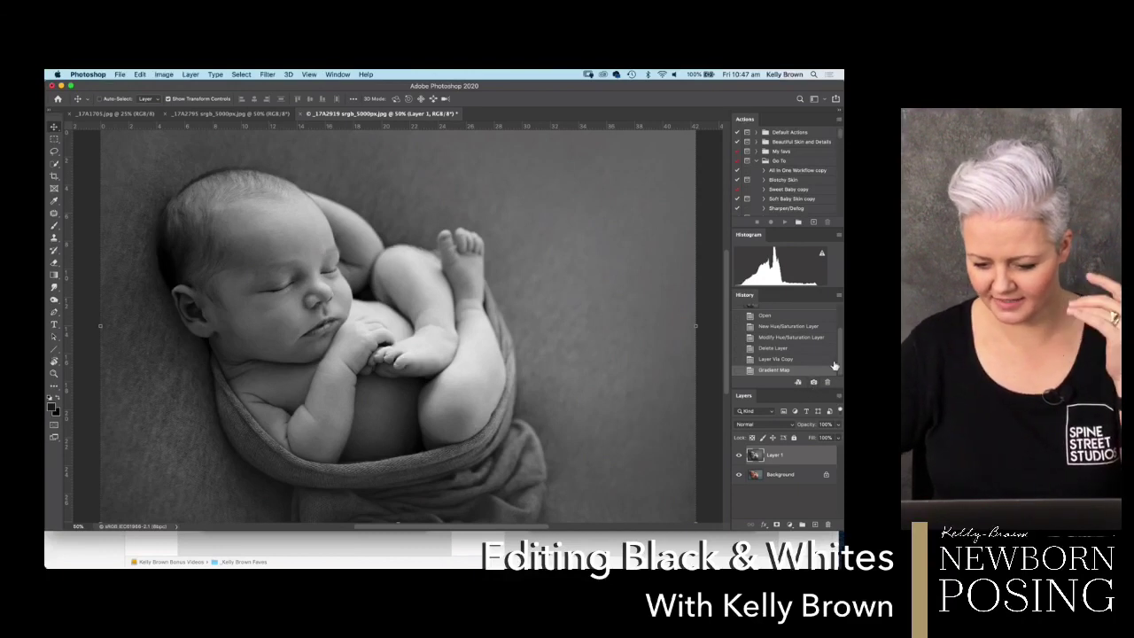
# Step: Compare the photo with Snapshot 1, then restore the Snapshot 2 gradient-map version
pyautogui.moveTo(840, 366); pyautogui.dragTo(838, 314)
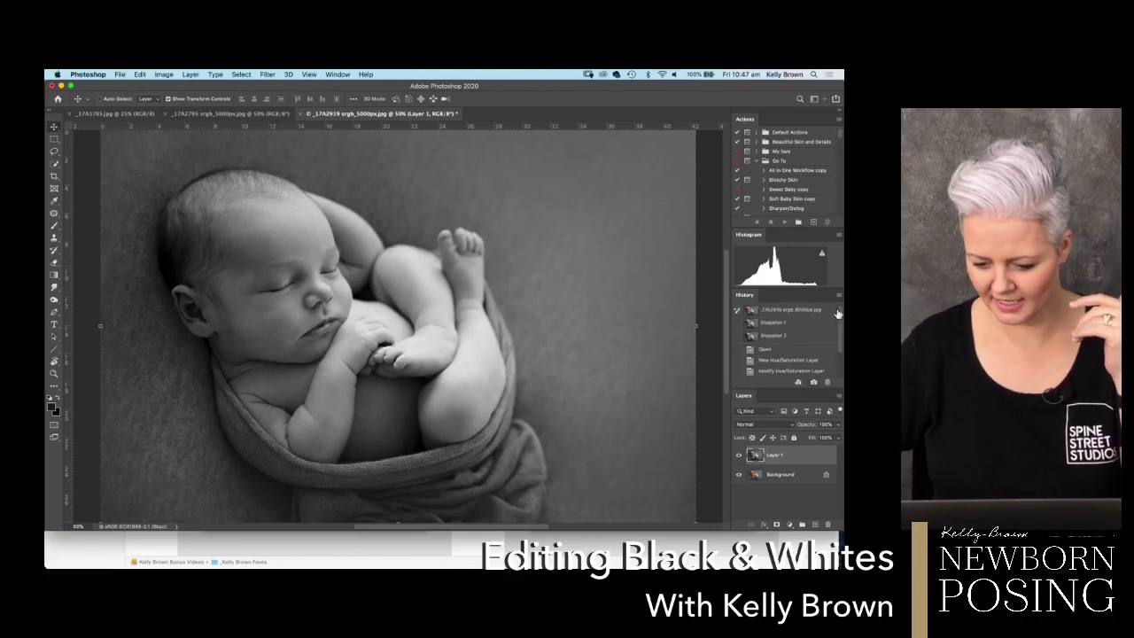
pyautogui.click(784, 324)
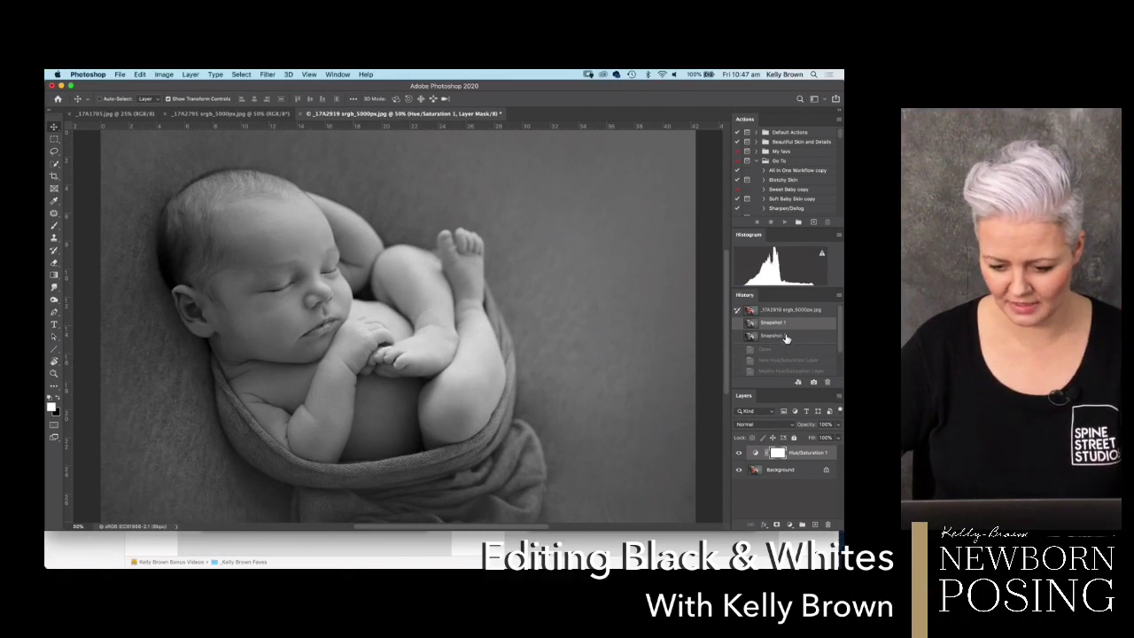
pyautogui.click(785, 337)
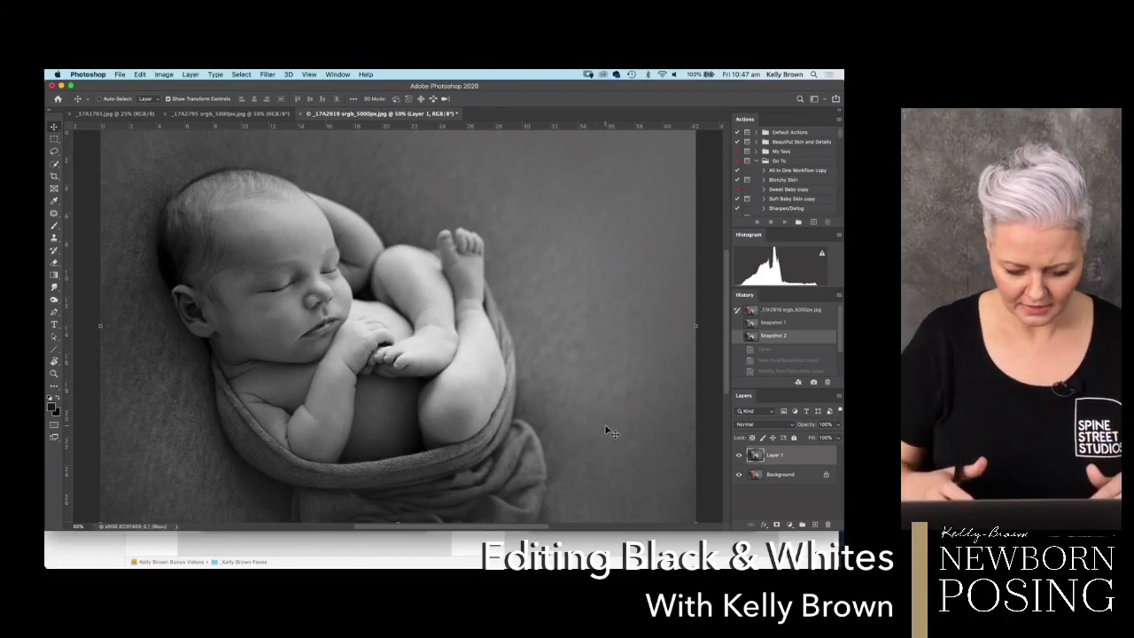
pyautogui.press('XF86MonBrightnessUp')
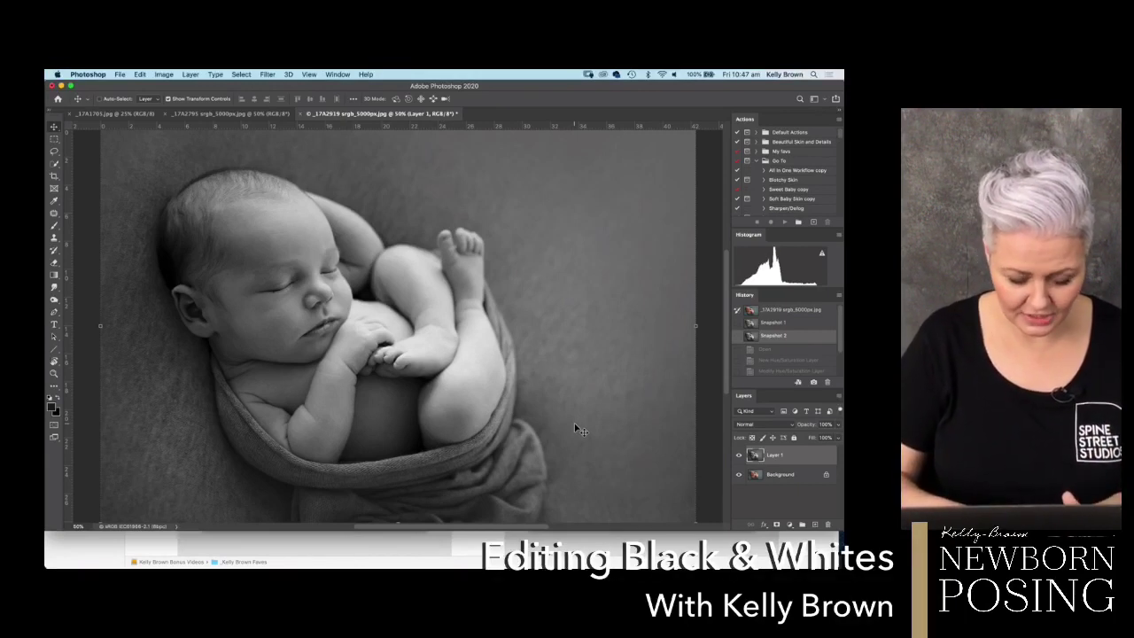
# Step: Open Curves with Cmd+M and move the white input point in to about 215, previewing highlight clipping
pyautogui.press('super+m')
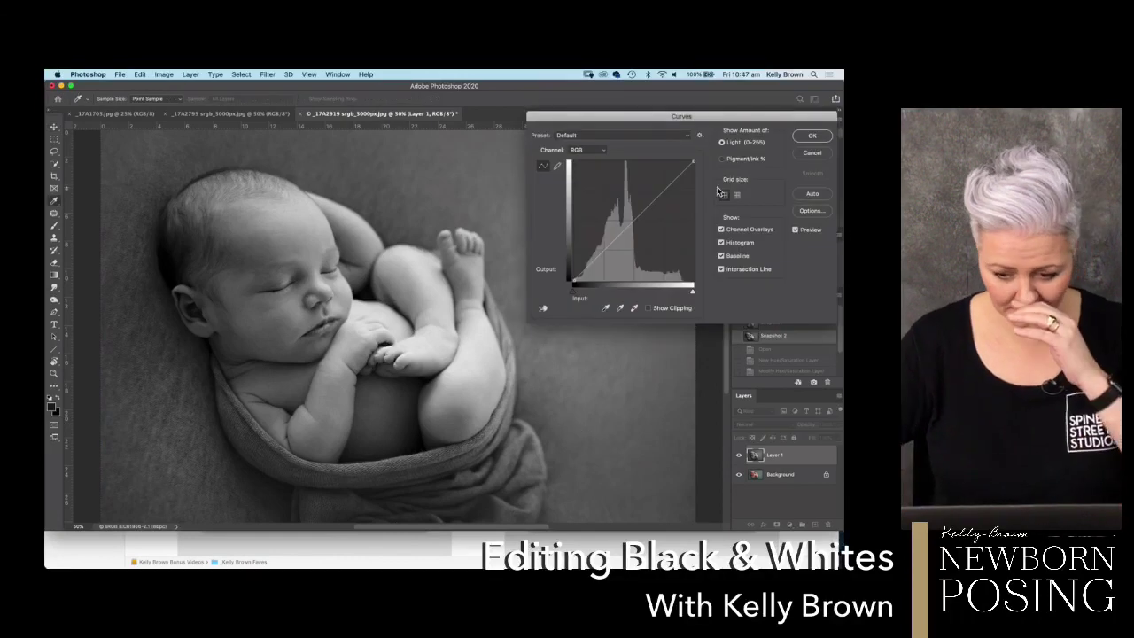
pyautogui.moveTo(649, 116); pyautogui.dragTo(660, 78)
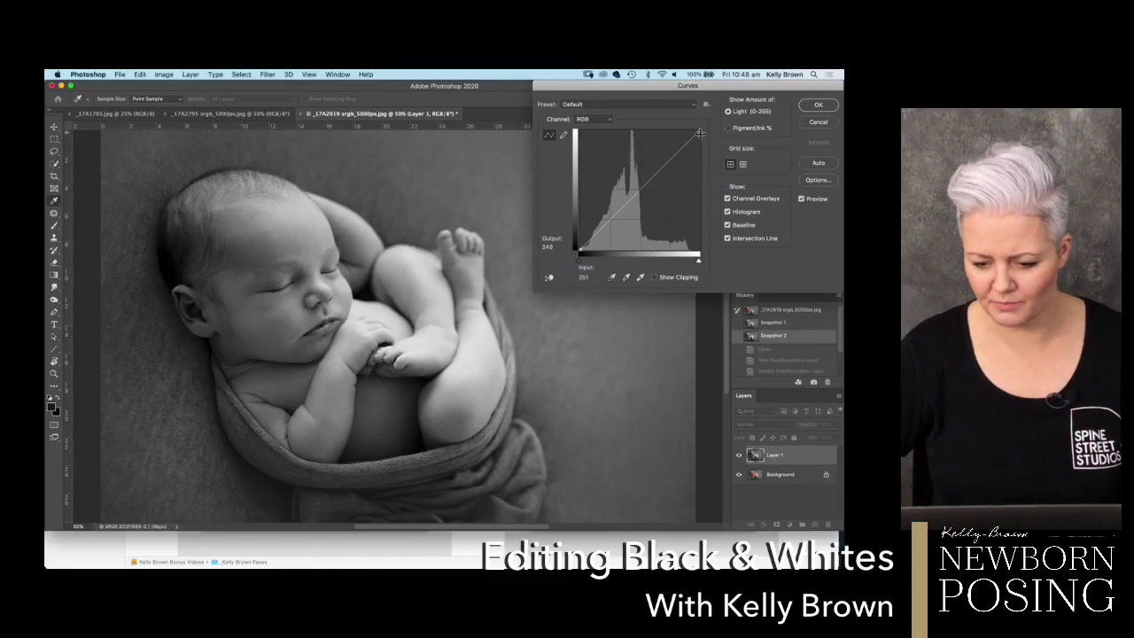
pyautogui.moveTo(701, 132); pyautogui.dragTo(719, 147)
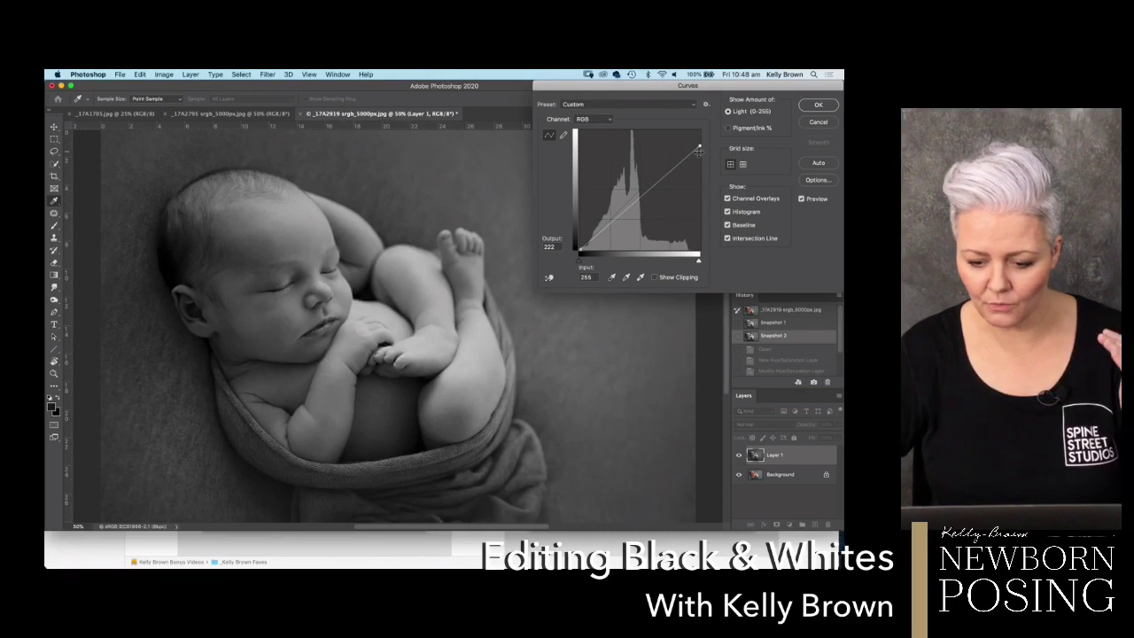
pyautogui.moveTo(700, 144); pyautogui.dragTo(708, 130)
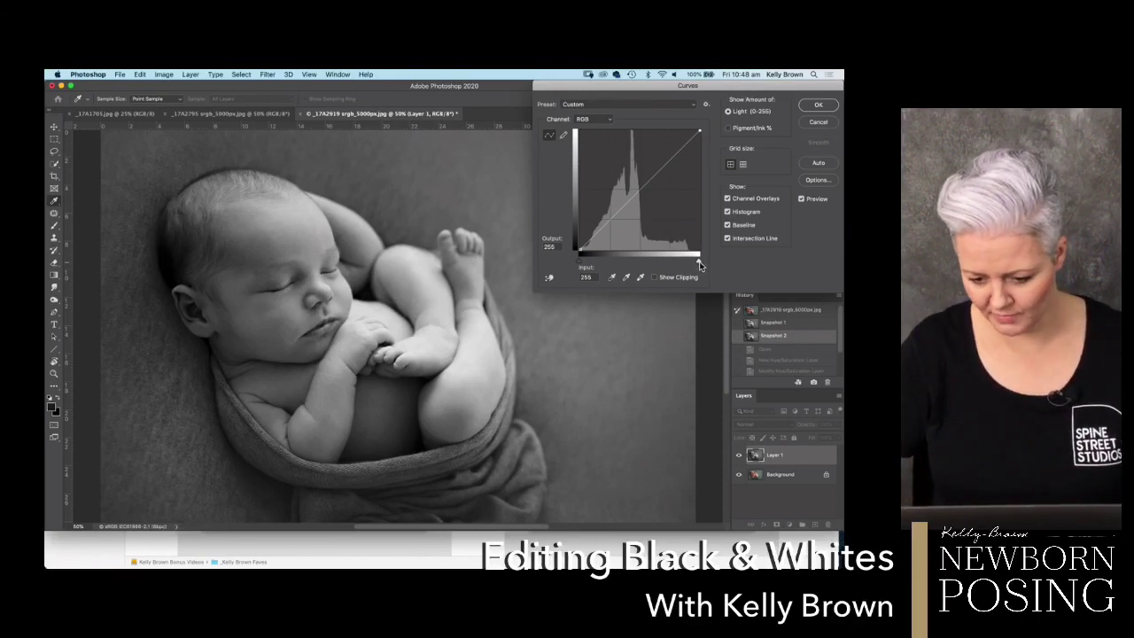
pyautogui.moveTo(700, 264); pyautogui.dragTo(682, 264)
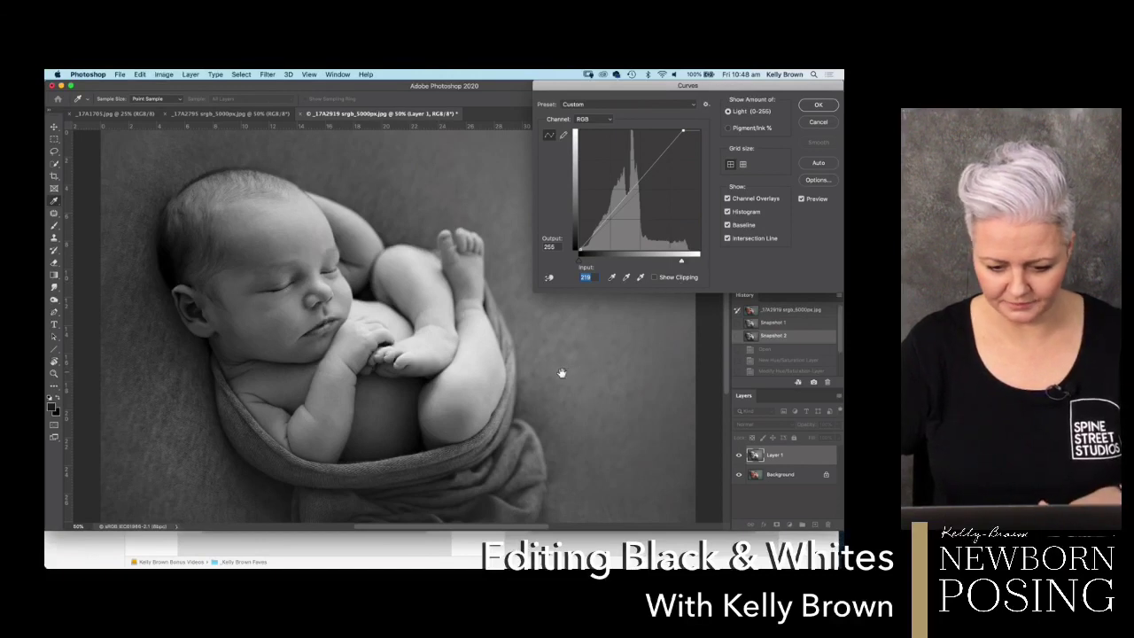
pyautogui.moveTo(561, 372); pyautogui.dragTo(600, 348)
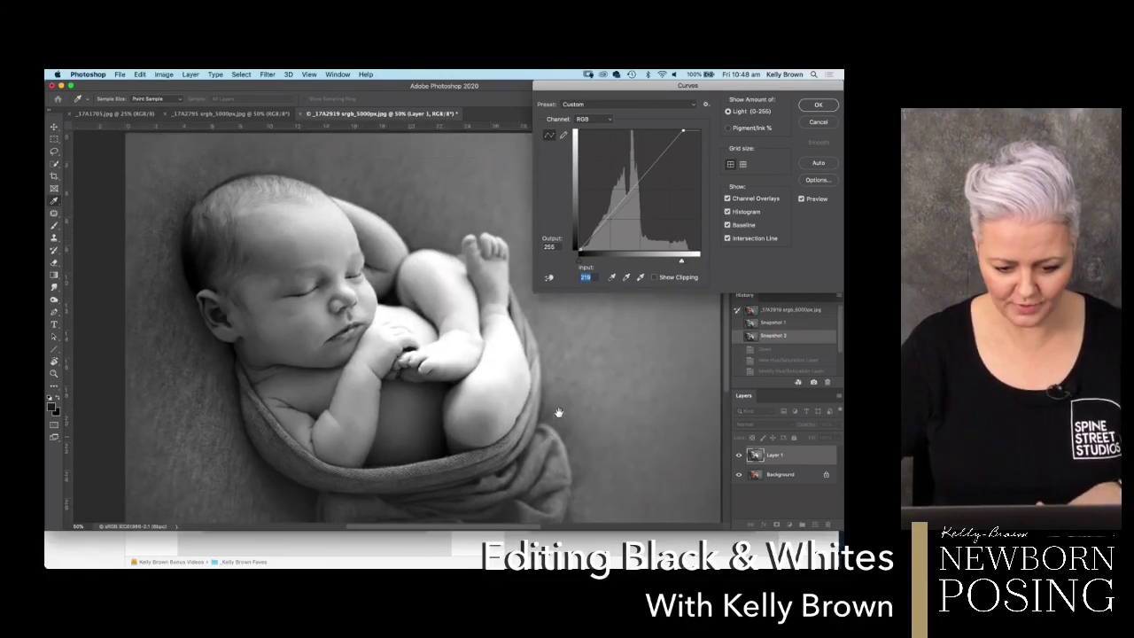
pyautogui.moveTo(559, 412); pyautogui.dragTo(562, 411)
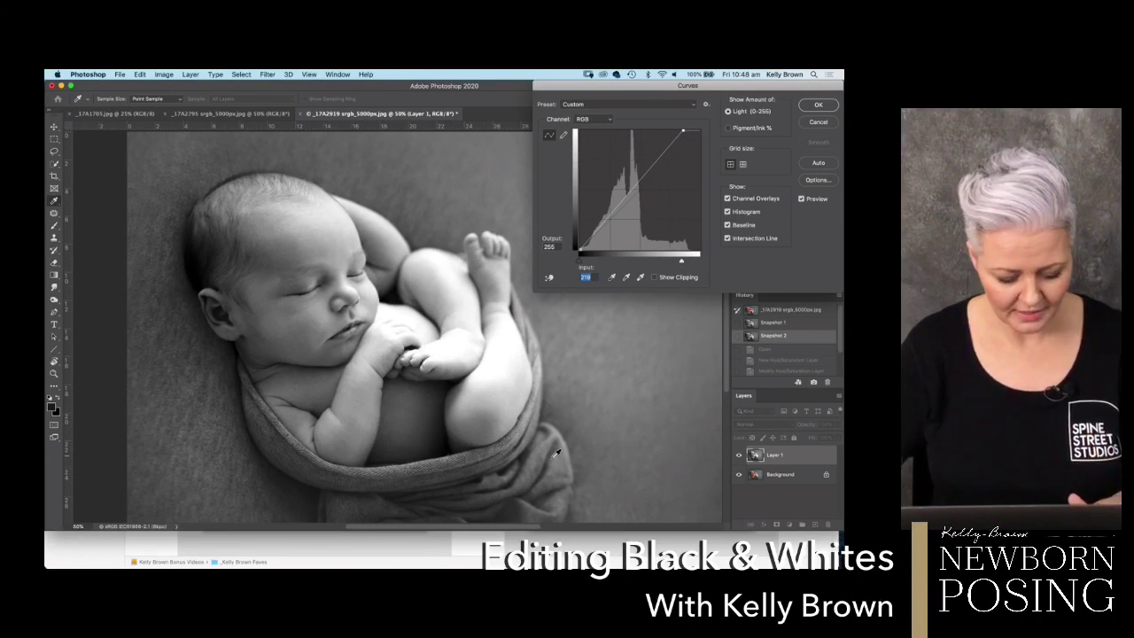
pyautogui.keyDown('alt'); pyautogui.click(681, 264); pyautogui.keyUp('alt')
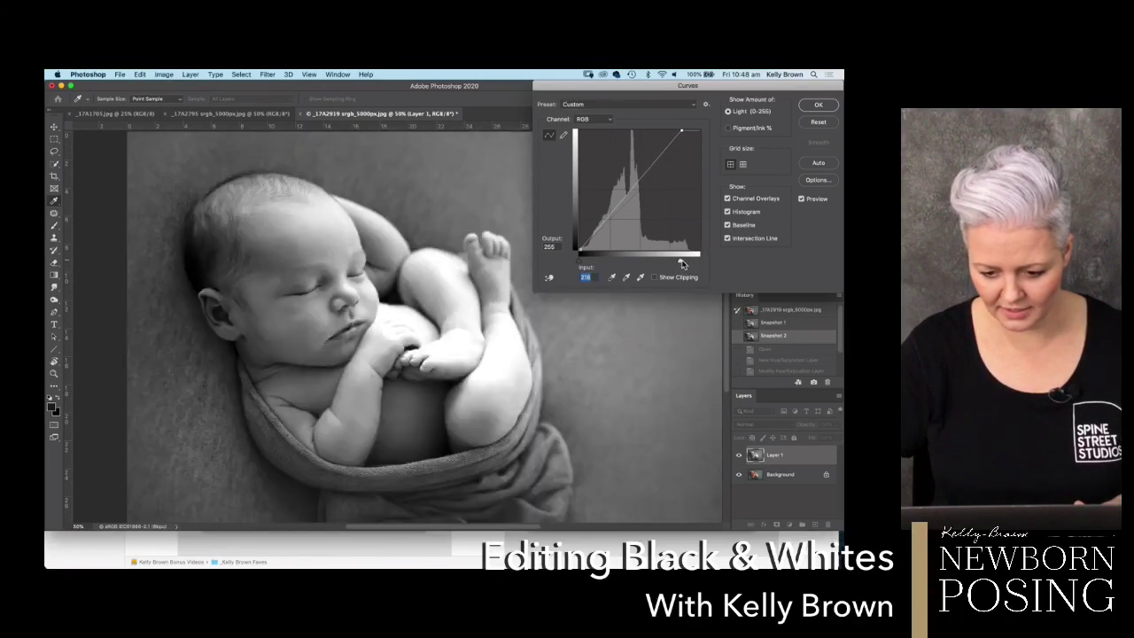
pyautogui.keyDown('alt'); pyautogui.click(681, 264); pyautogui.keyUp('alt')
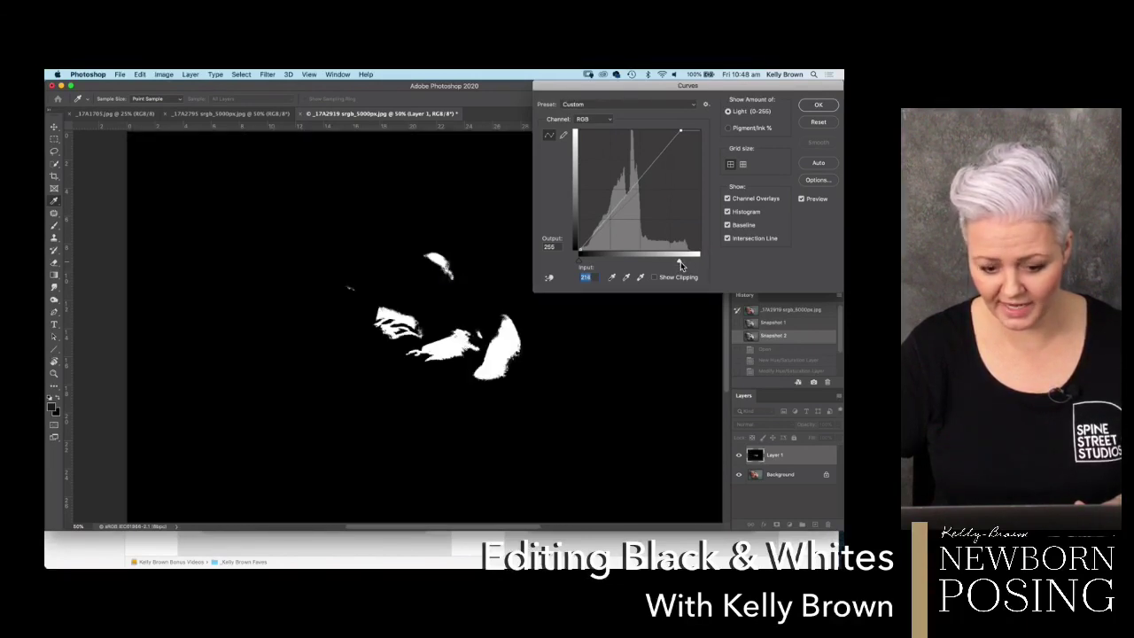
pyautogui.moveTo(681, 261); pyautogui.dragTo(680, 262)
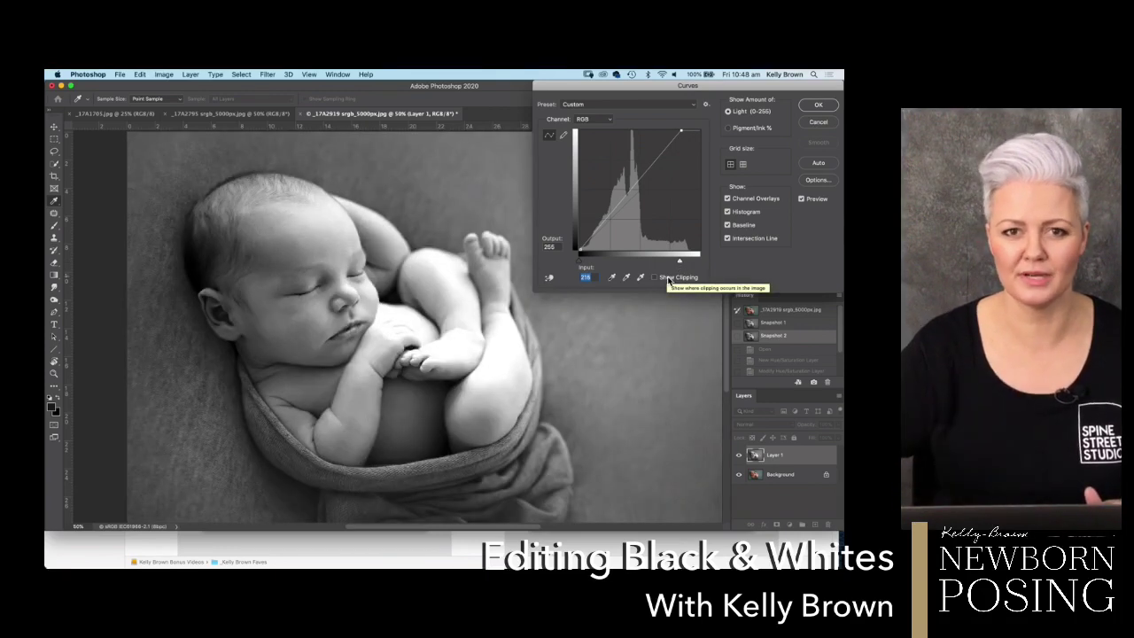
pyautogui.press('alt')
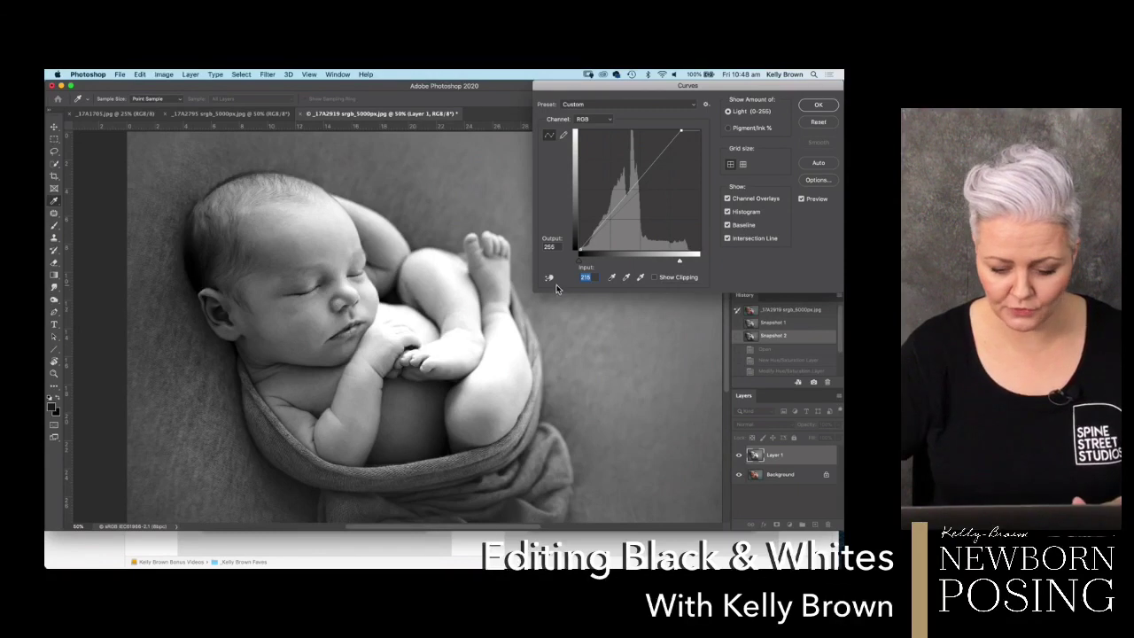
# Step: Set the Curves white point to 242 and black point to 13 while watching the clipping preview
pyautogui.moveTo(582, 266); pyautogui.dragTo(590, 268)
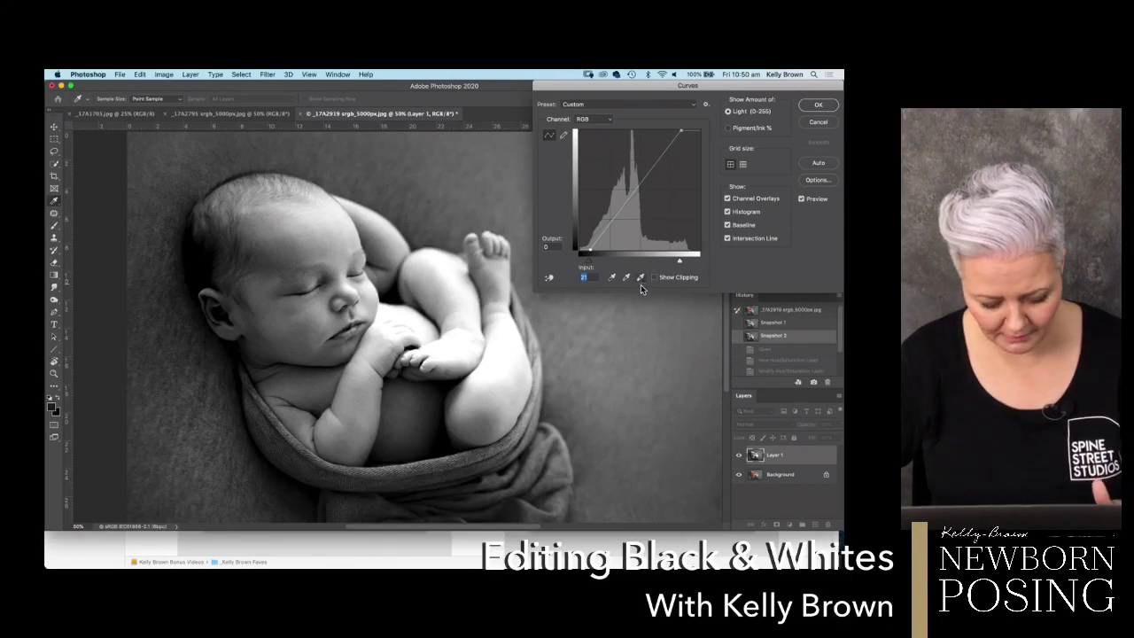
pyautogui.press('alt')
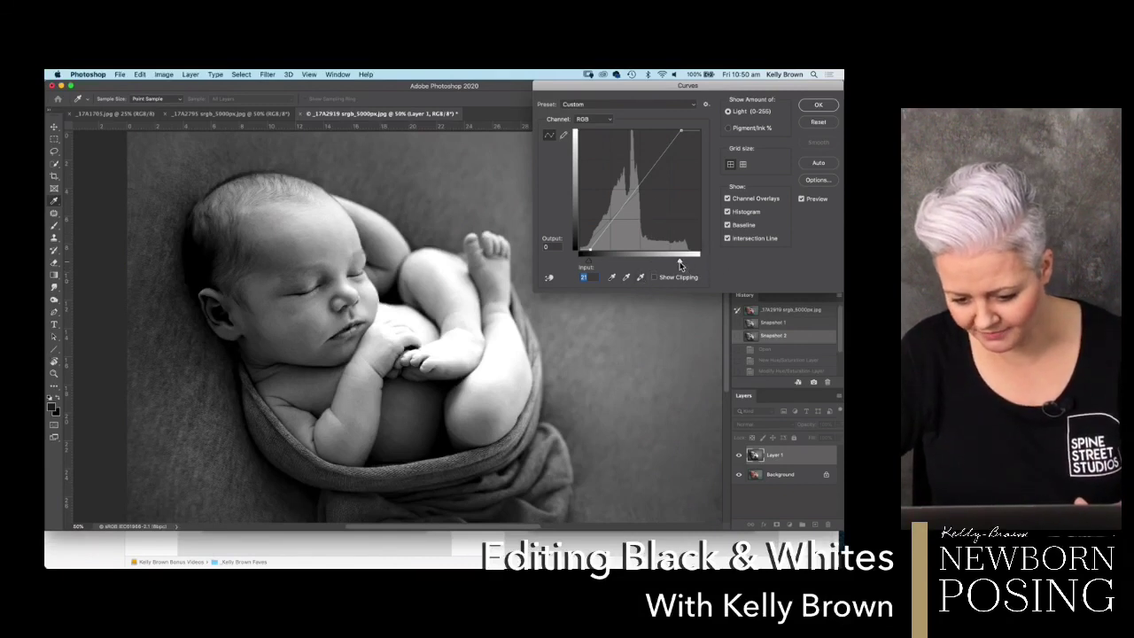
pyautogui.moveTo(679, 264); pyautogui.dragTo(694, 264)
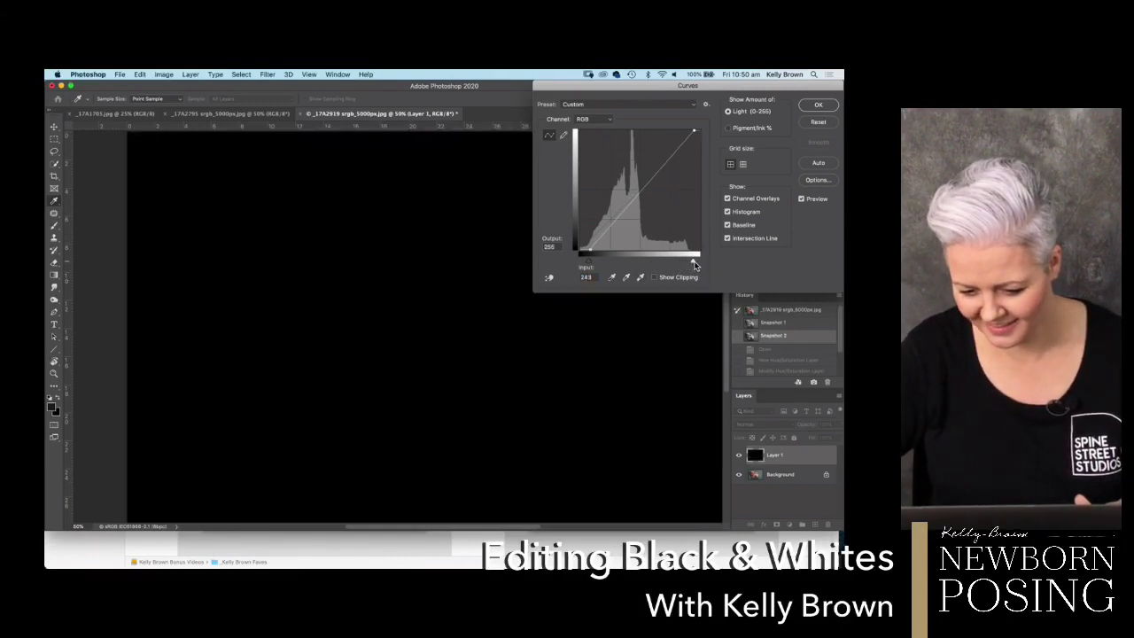
pyautogui.moveTo(698, 333); pyautogui.dragTo(697, 333)
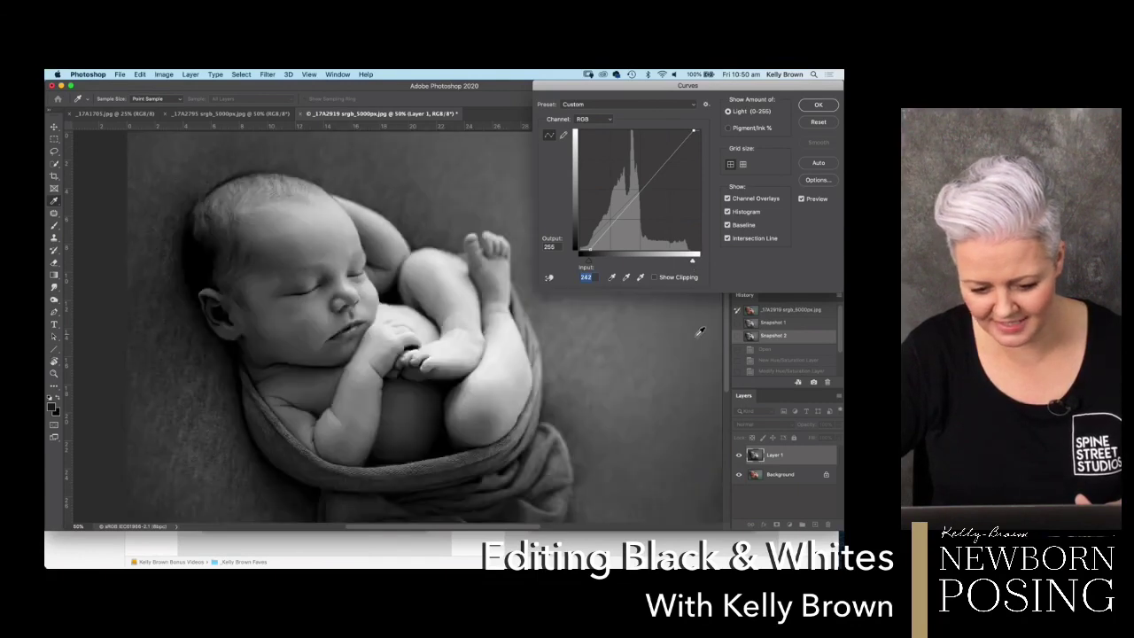
pyautogui.click(586, 276)
pyautogui.moveTo(590, 265)
pyautogui.mouseDown()
pyautogui.moveTo(577, 276)
pyautogui.moveTo(588, 266)
pyautogui.mouseUp()
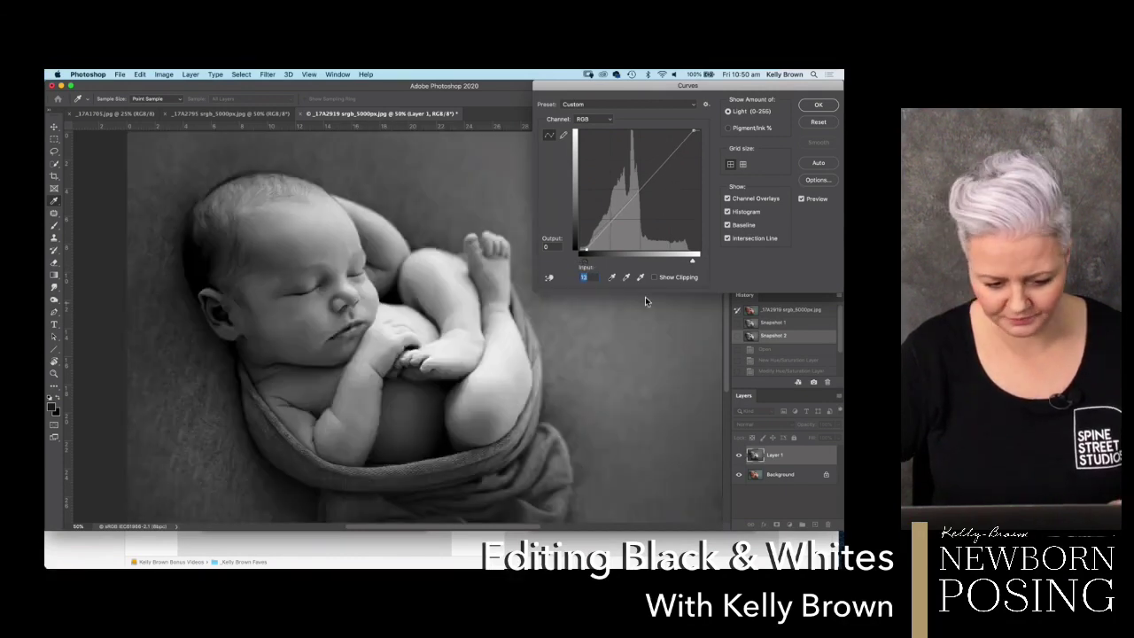
# Step: Apply the Curves, try an inverted layer mask, then step History back to drop the mask
pyautogui.click(819, 105)
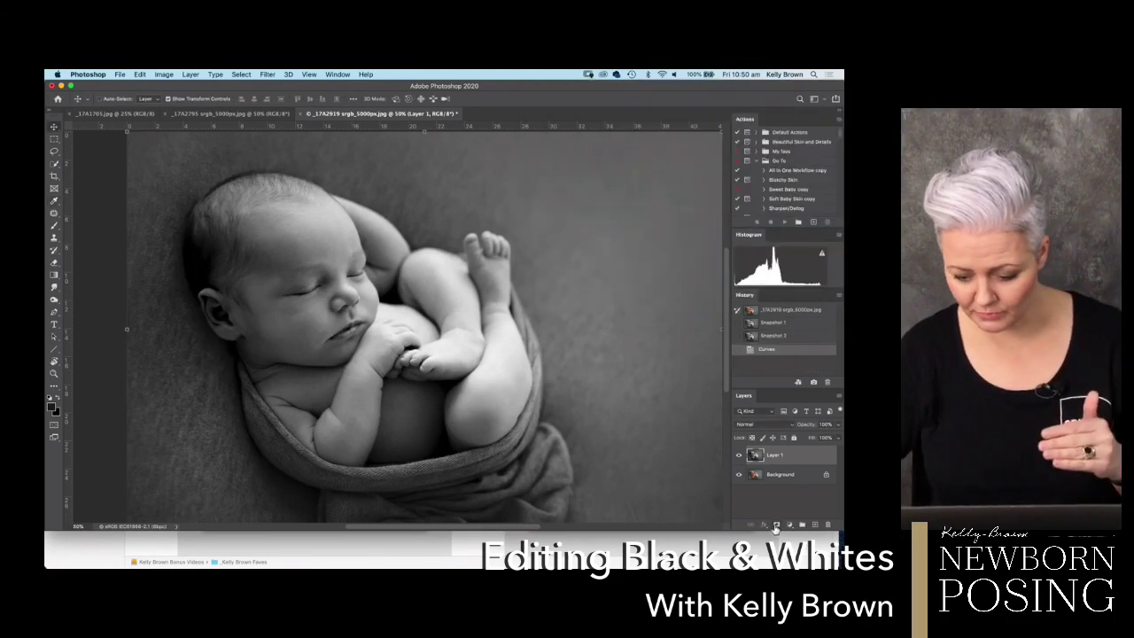
pyautogui.click(776, 525)
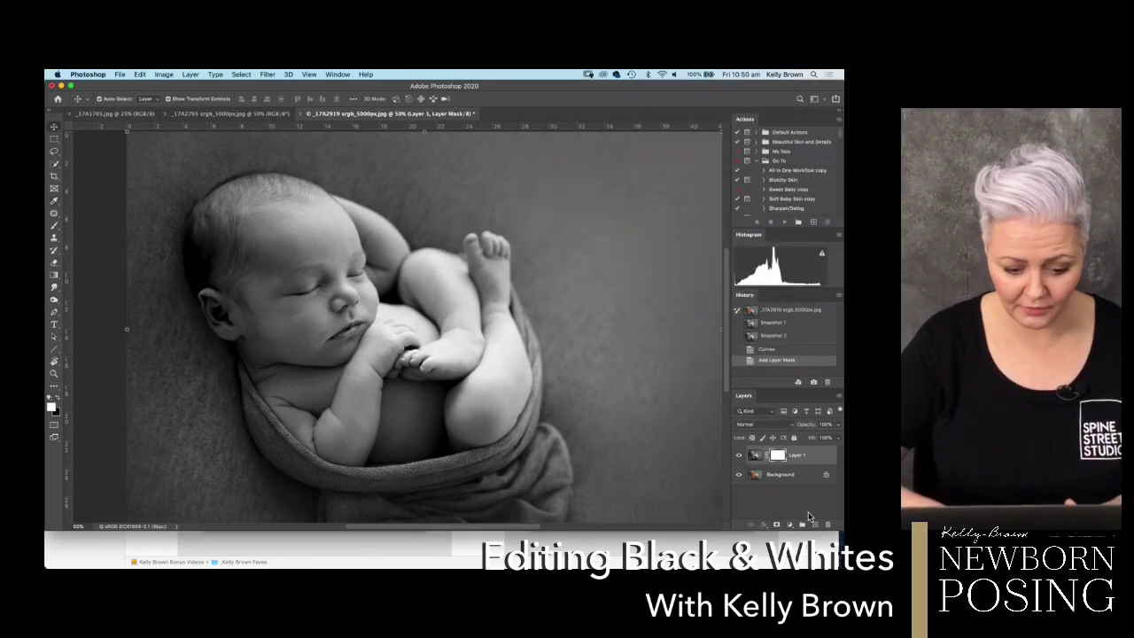
pyautogui.press('super+i')
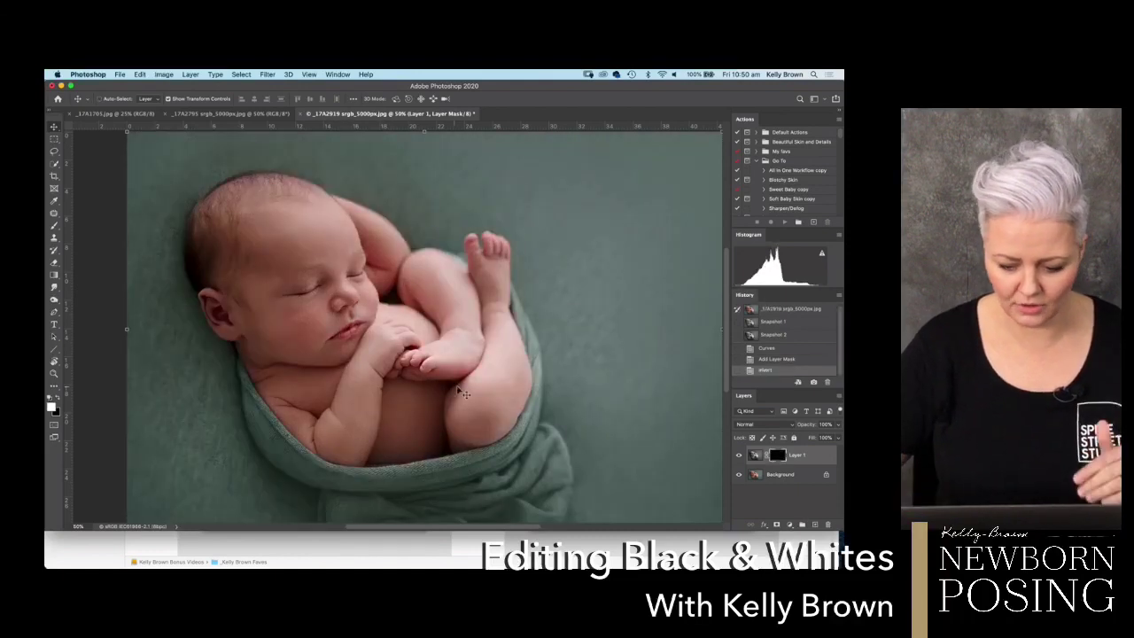
pyautogui.press('super+z')
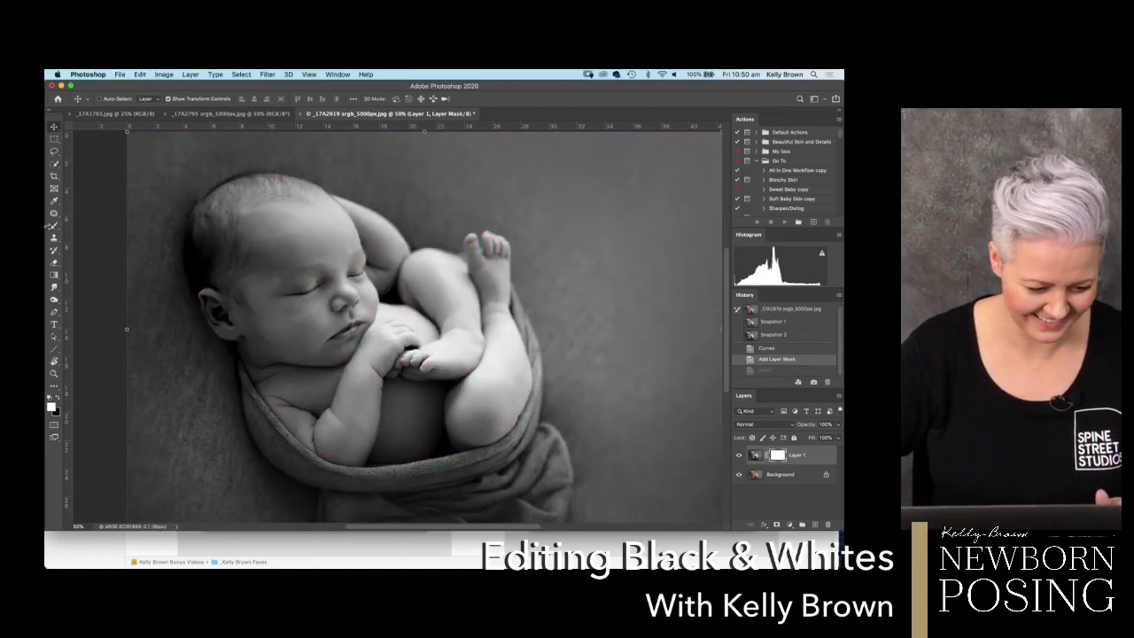
pyautogui.click(55, 225)
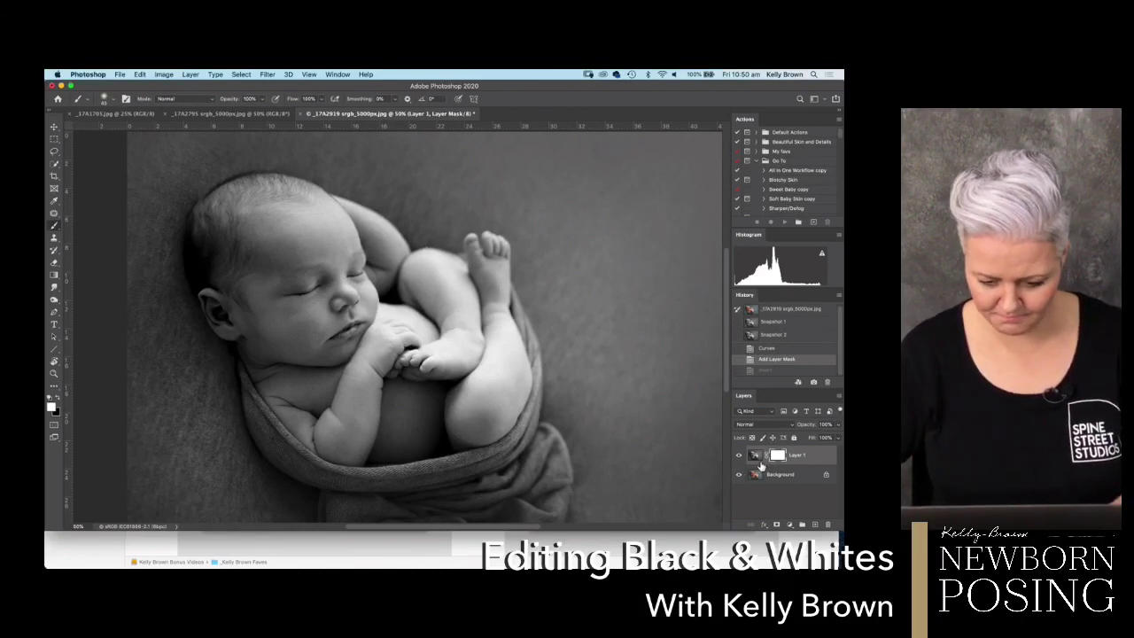
pyautogui.click(775, 349)
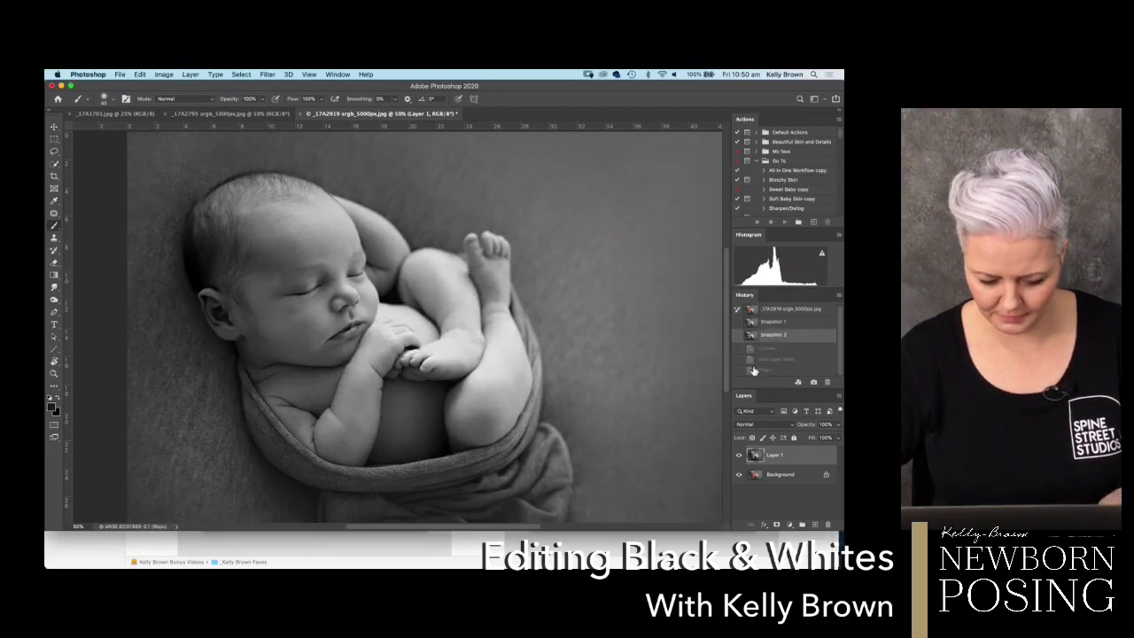
# Step: Stamp a merged copy, apply Curves (white 239, black 11), and hide it with an inverted mask
pyautogui.press('super+shift+e')
pyautogui.press('super+j')
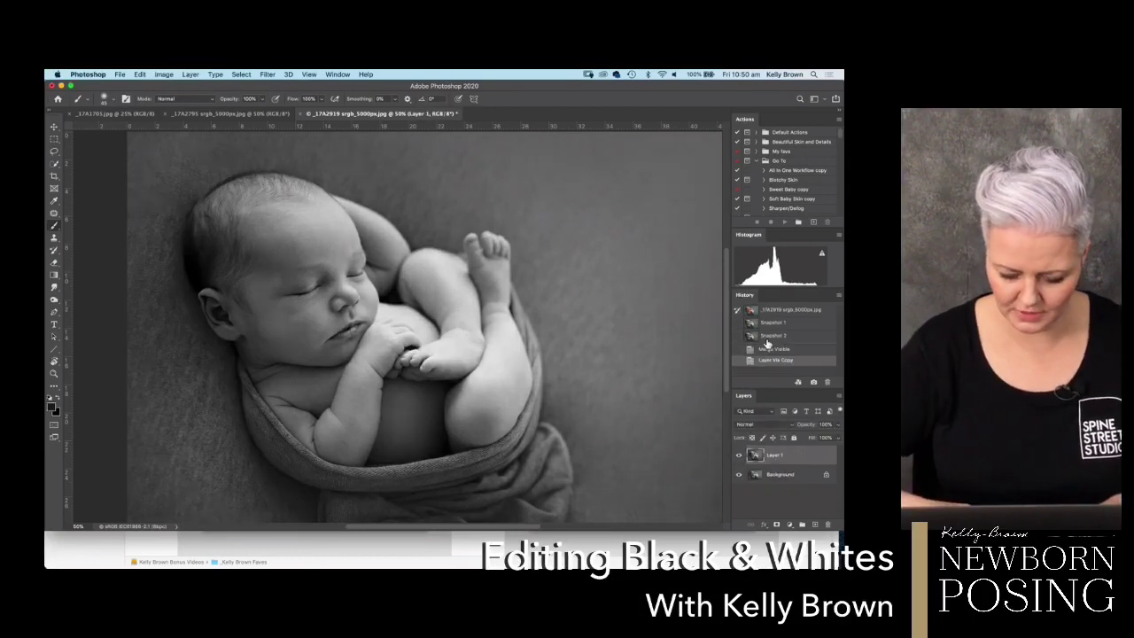
pyautogui.press('super+m')
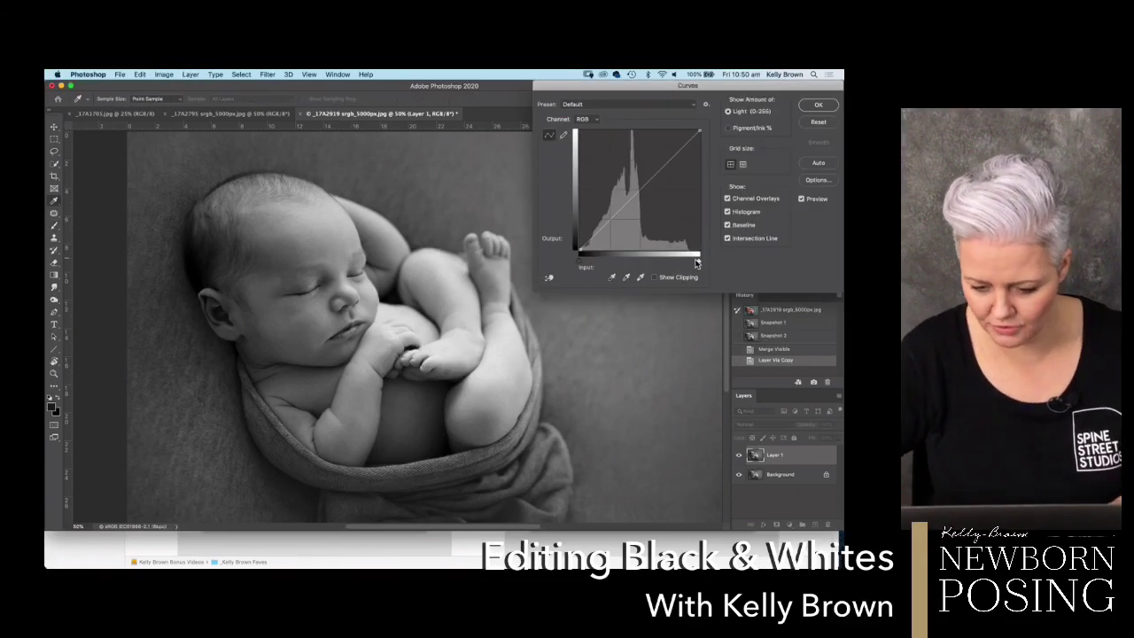
pyautogui.moveTo(699, 261); pyautogui.dragTo(692, 262)
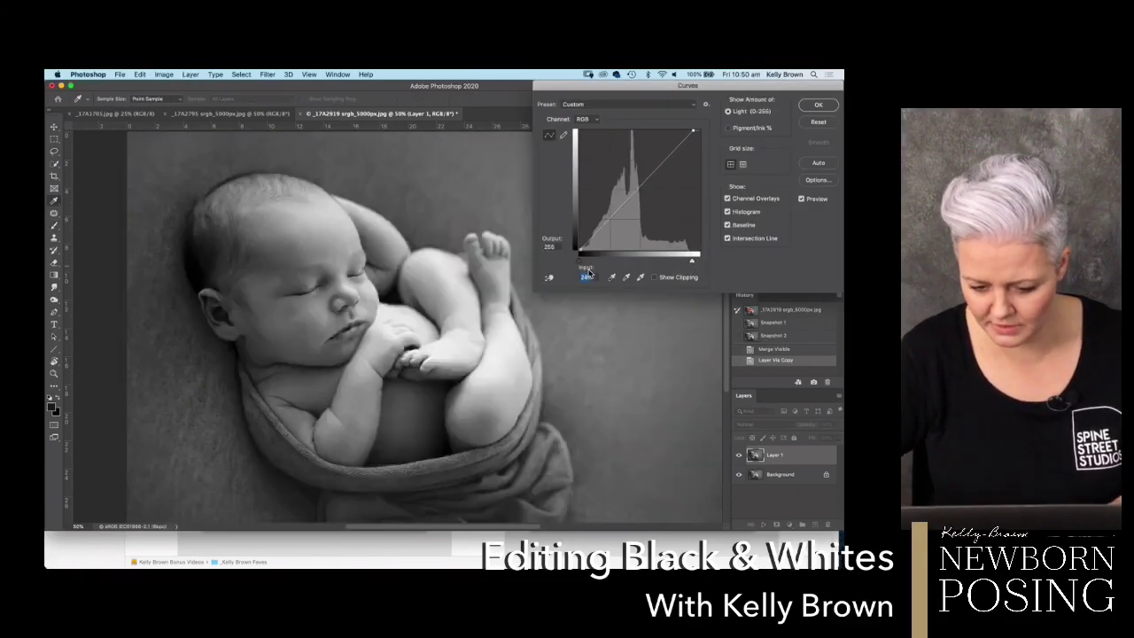
pyautogui.moveTo(581, 262); pyautogui.dragTo(586, 266)
pyautogui.click(815, 106)
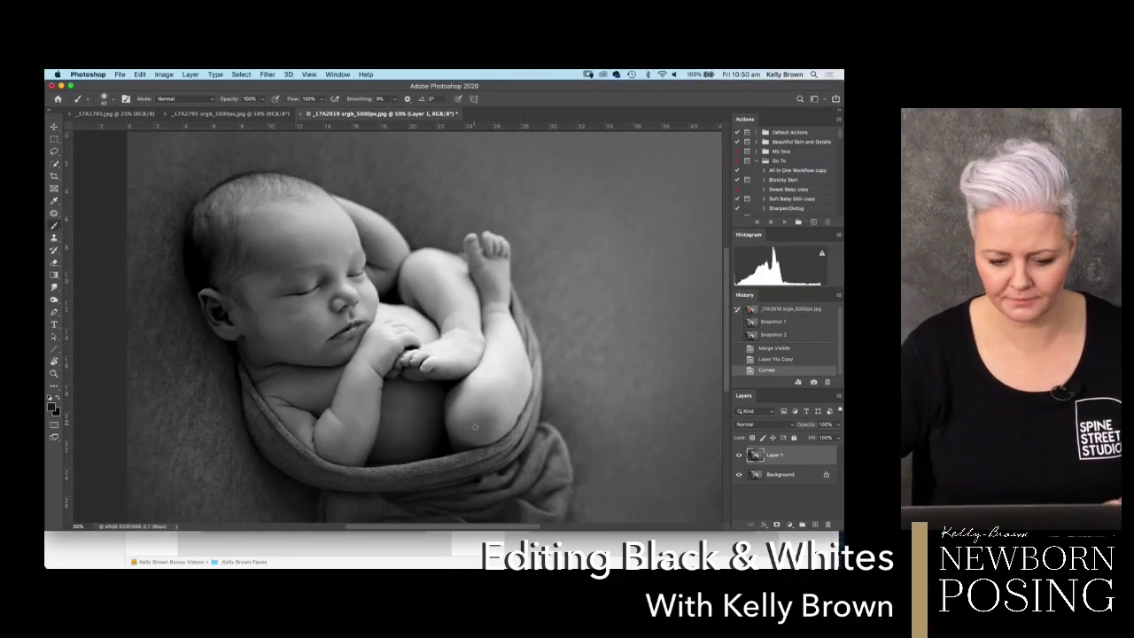
pyautogui.click(777, 526)
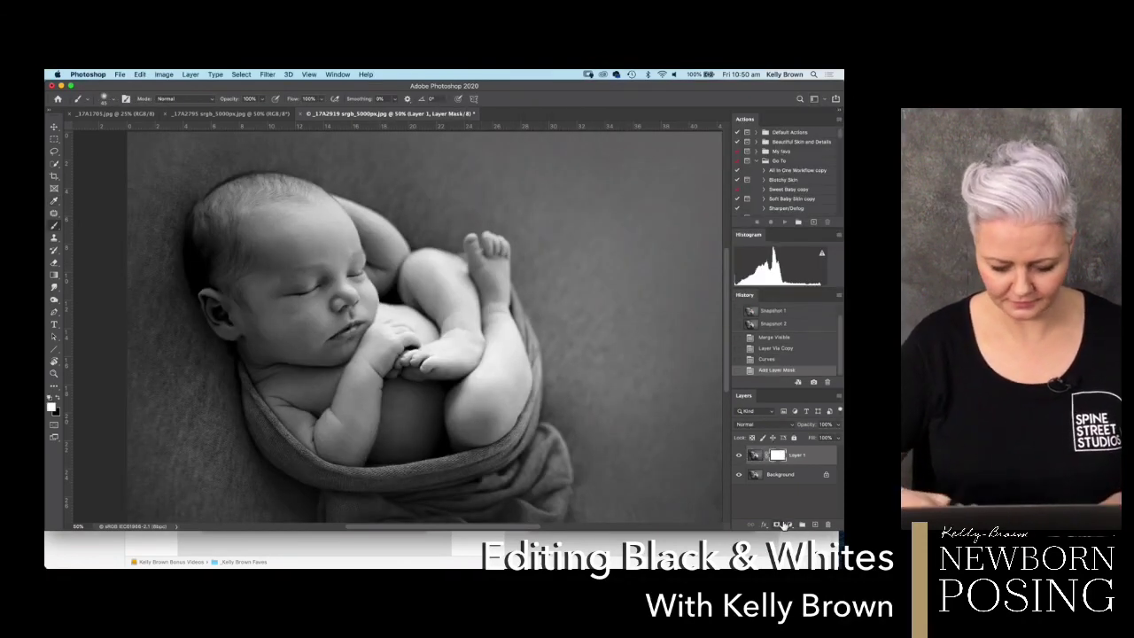
pyautogui.press('super+i')
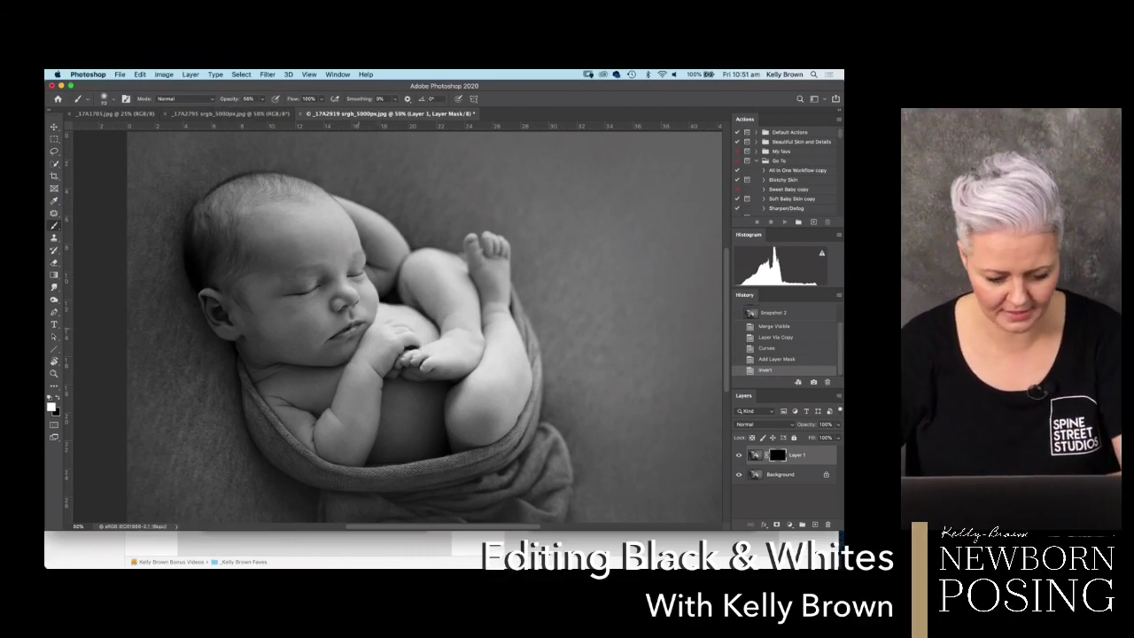
# Step: Paint white on Layer 1's mask over the baby's face, forehead, arm and leg
pyautogui.press(']')
pyautogui.press(']')
pyautogui.press(']')
pyautogui.press(']')
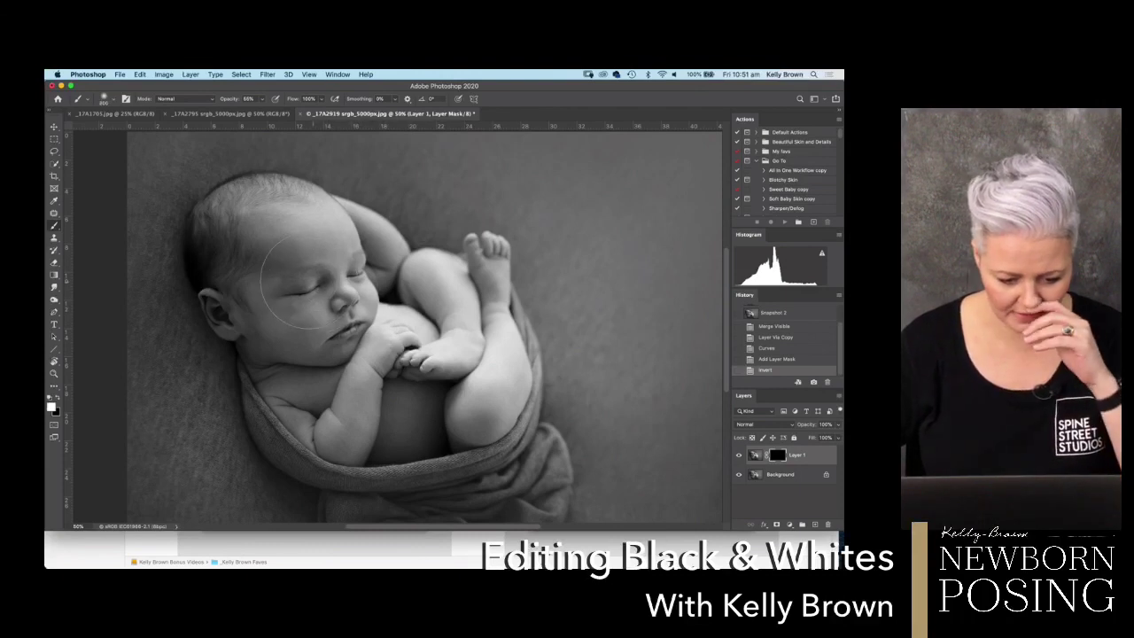
pyautogui.moveTo(285, 279)
pyautogui.mouseDown()
pyautogui.moveTo(264, 265)
pyautogui.moveTo(248, 277)
pyautogui.moveTo(349, 428)
pyautogui.mouseUp()
pyautogui.moveTo(348, 333)
pyautogui.mouseDown()
pyautogui.moveTo(321, 248)
pyautogui.moveTo(291, 226)
pyautogui.moveTo(252, 241)
pyautogui.moveTo(266, 228)
pyautogui.moveTo(305, 253)
pyautogui.moveTo(350, 305)
pyautogui.mouseUp()
pyautogui.moveTo(434, 337)
pyautogui.mouseDown()
pyautogui.moveTo(478, 292)
pyautogui.moveTo(465, 341)
pyautogui.moveTo(456, 301)
pyautogui.moveTo(452, 390)
pyautogui.moveTo(465, 389)
pyautogui.moveTo(482, 359)
pyautogui.moveTo(483, 381)
pyautogui.mouseUp()
pyautogui.press('[')
pyautogui.press('[')
pyautogui.press('[')
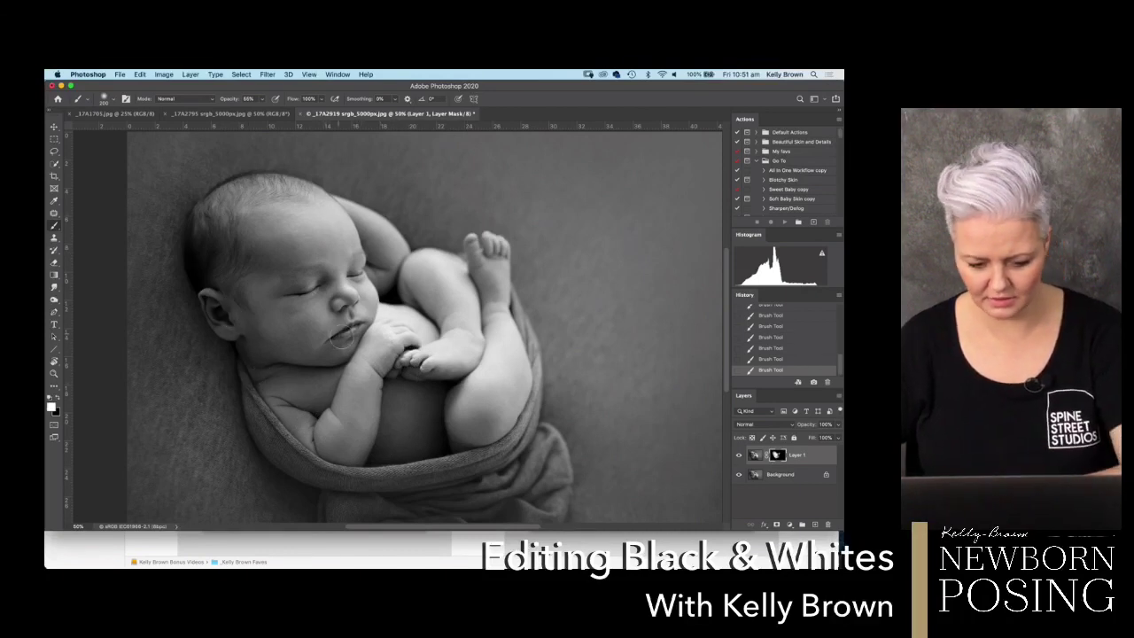
# Step: Check the painted mask with the red overlay and compare before and after by toggling Layer 1
pyautogui.press('\\')
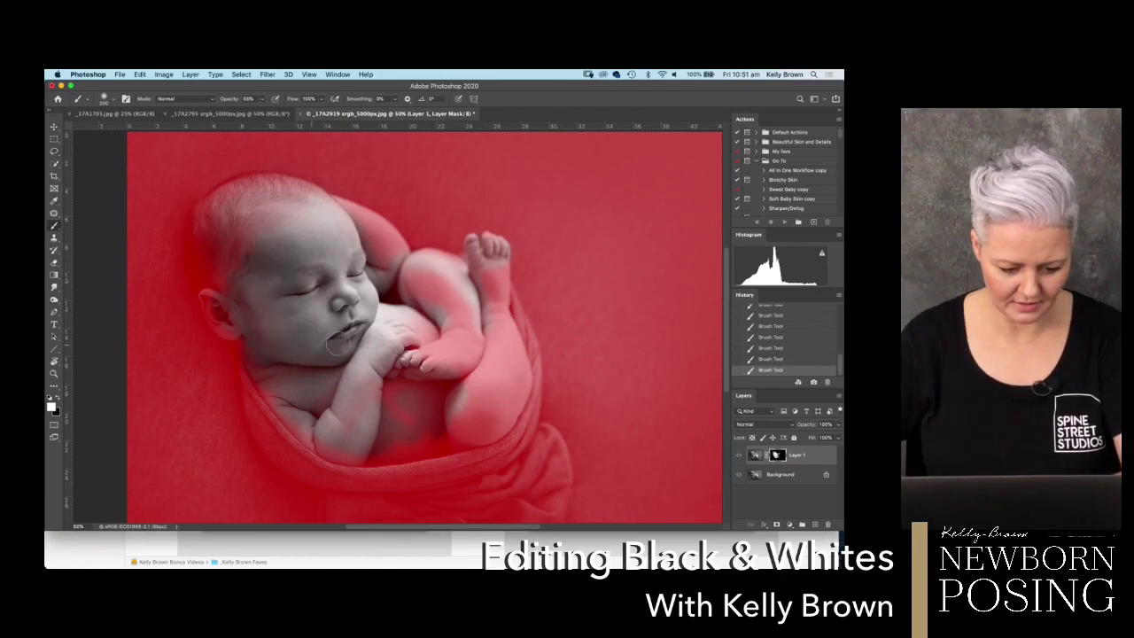
pyautogui.press('\\')
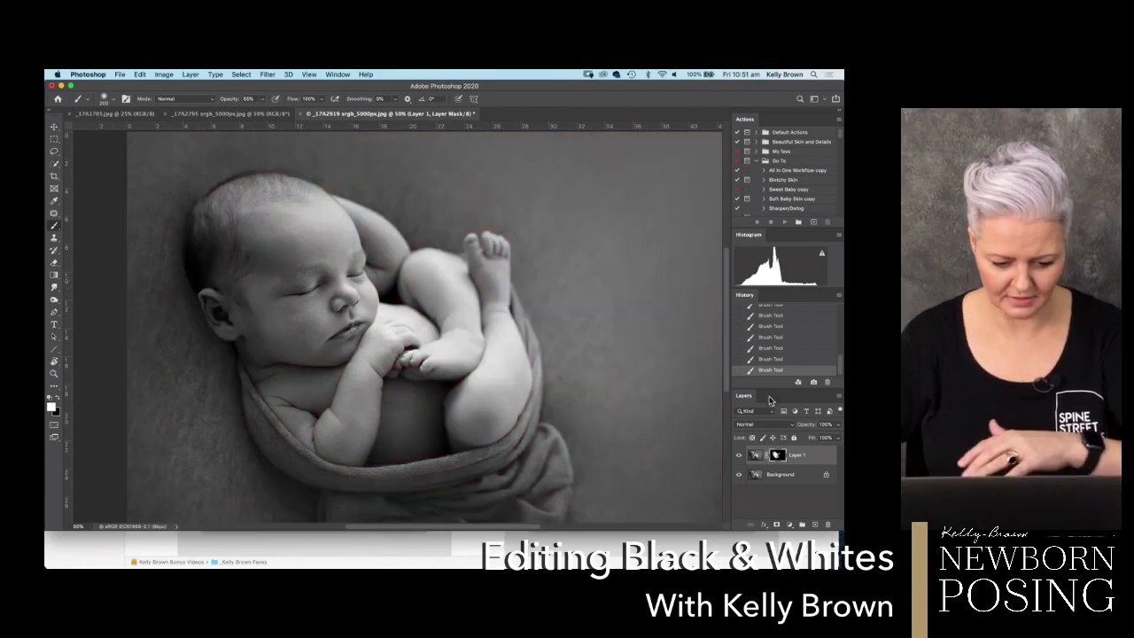
pyautogui.click(739, 455)
pyautogui.click(739, 456)
pyautogui.click(740, 457)
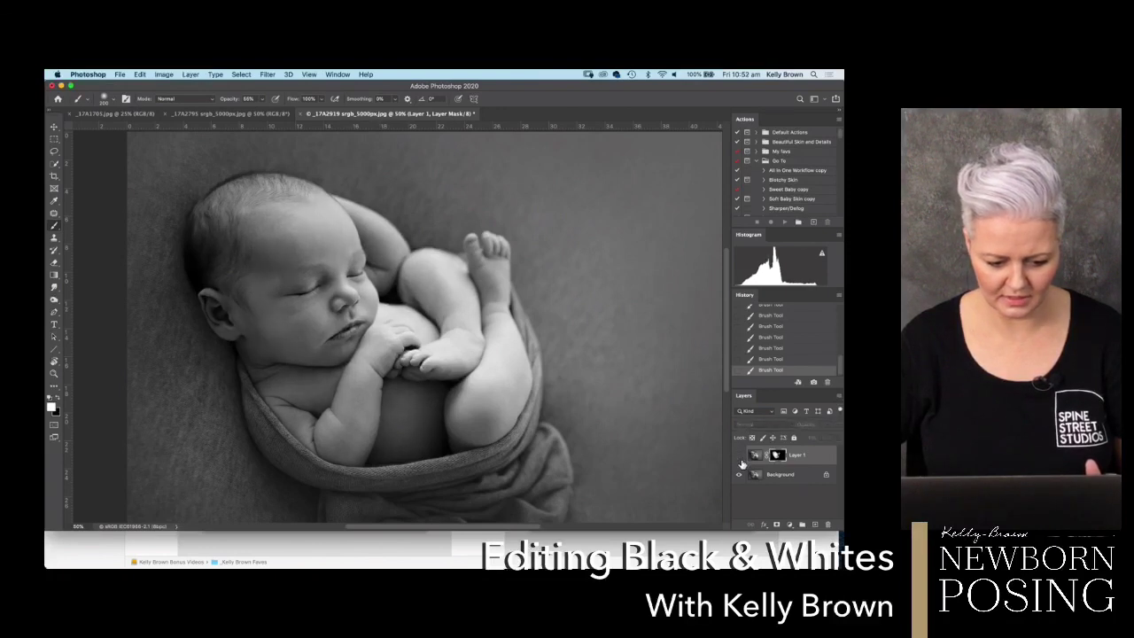
pyautogui.click(739, 456)
pyautogui.click(740, 456)
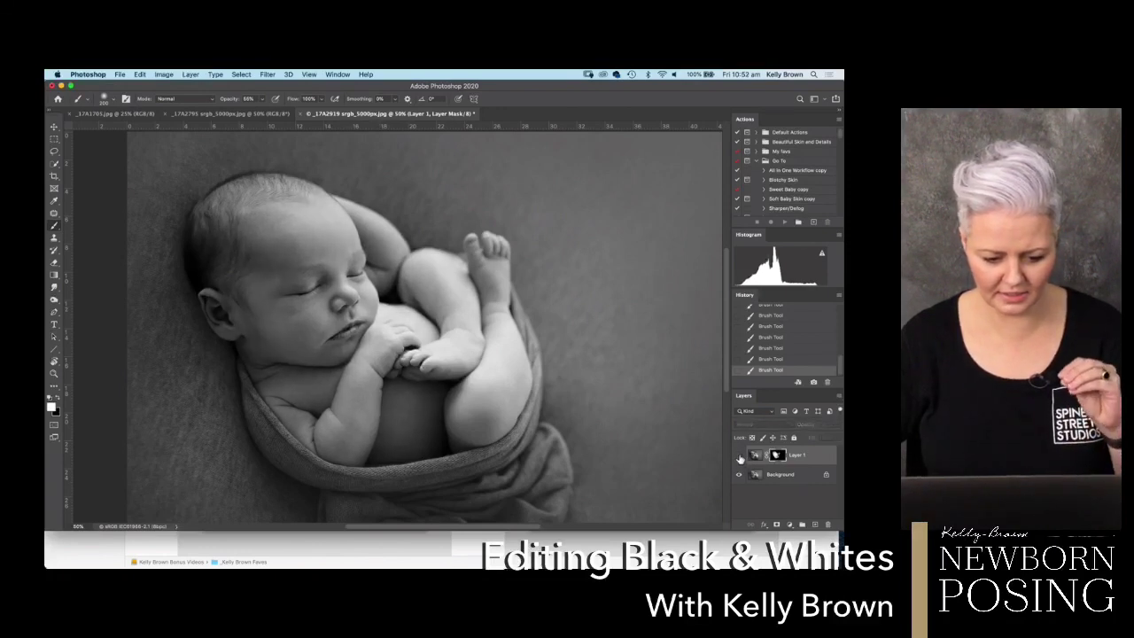
pyautogui.click(740, 456)
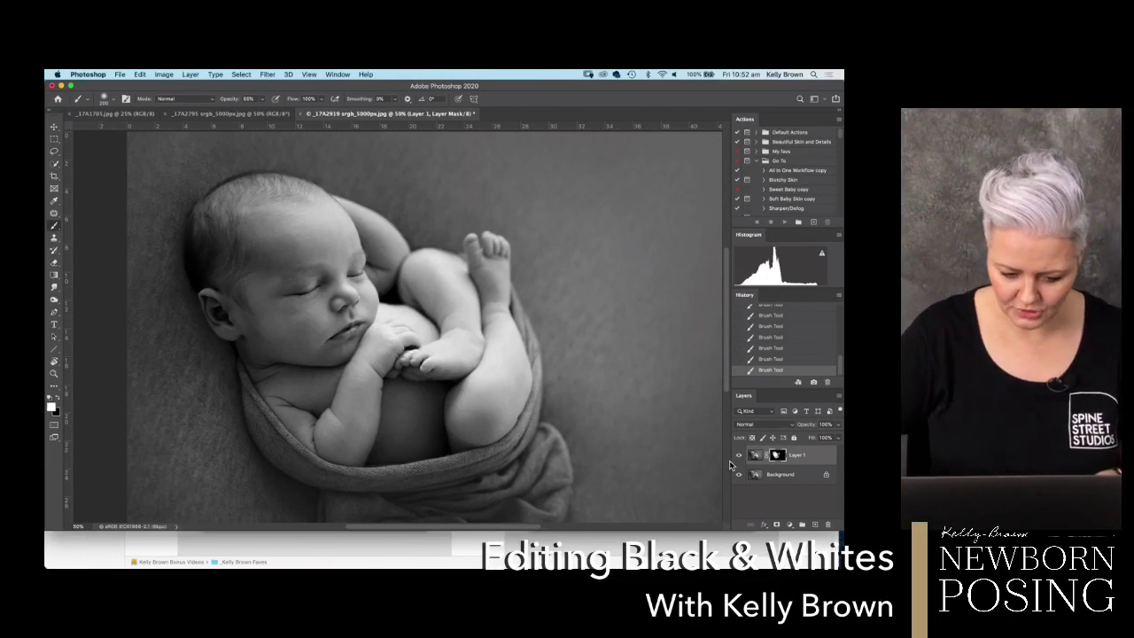
pyautogui.press('super+1')
pyautogui.press('super+equal')
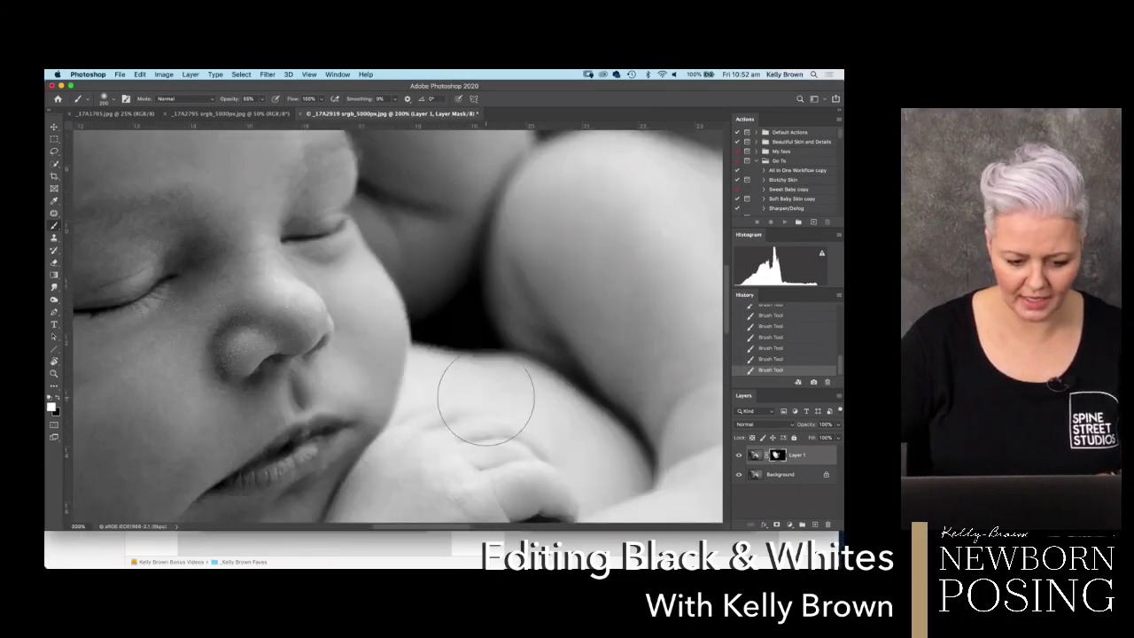
pyautogui.moveTo(446, 367)
pyautogui.mouseDown()
pyautogui.moveTo(498, 346)
pyautogui.moveTo(588, 371)
pyautogui.mouseUp()
pyautogui.moveTo(593, 292); pyautogui.dragTo(629, 212)
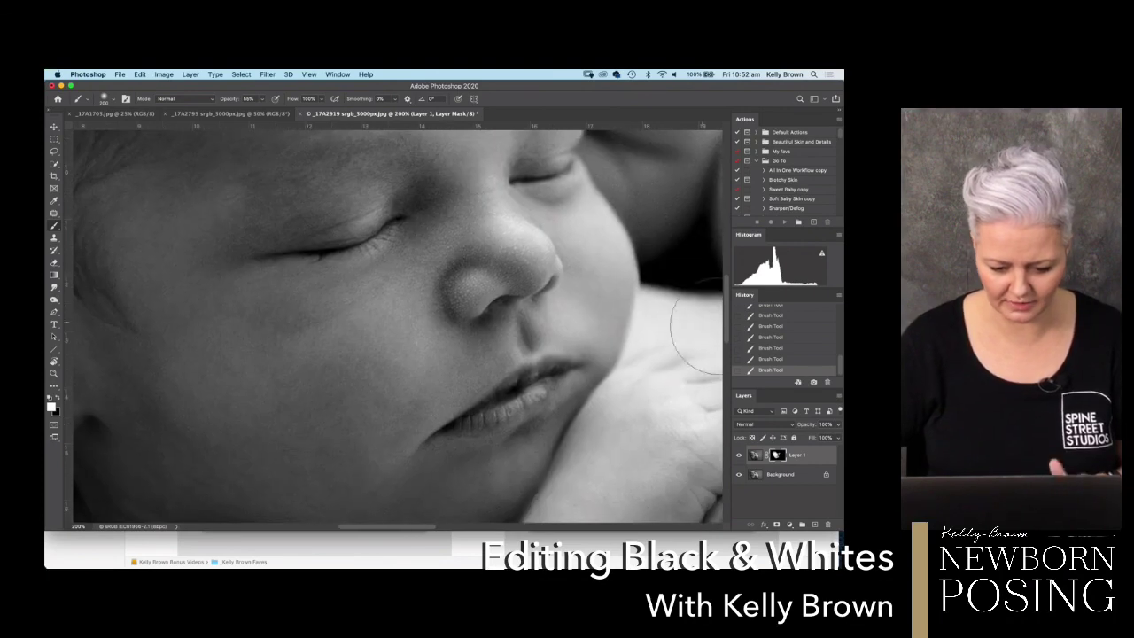
pyautogui.click(739, 456)
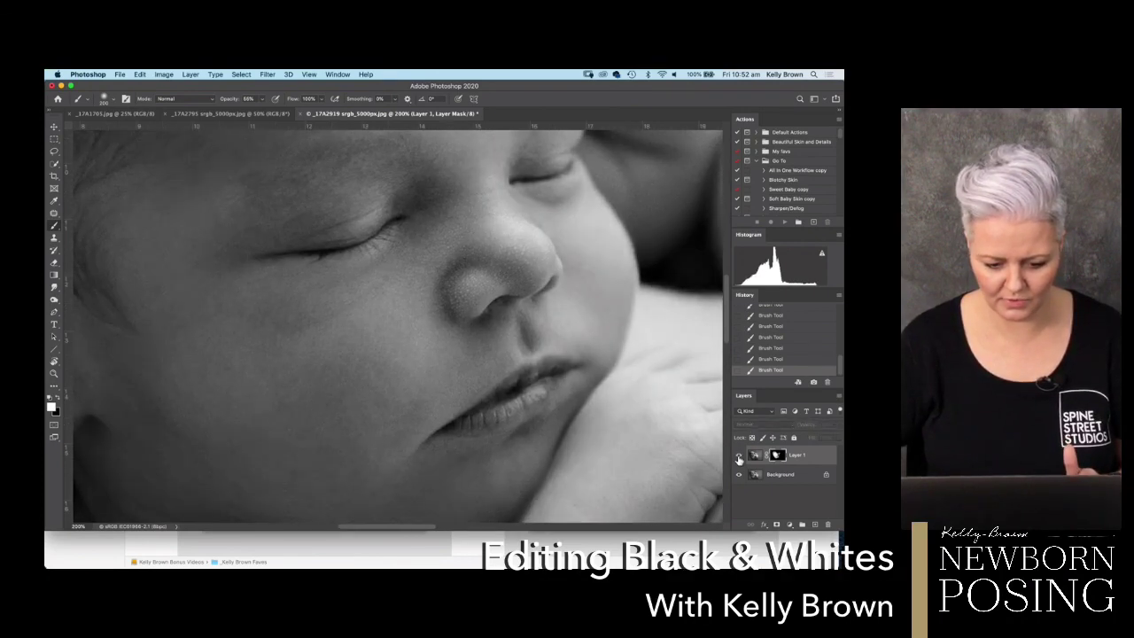
pyautogui.click(738, 456)
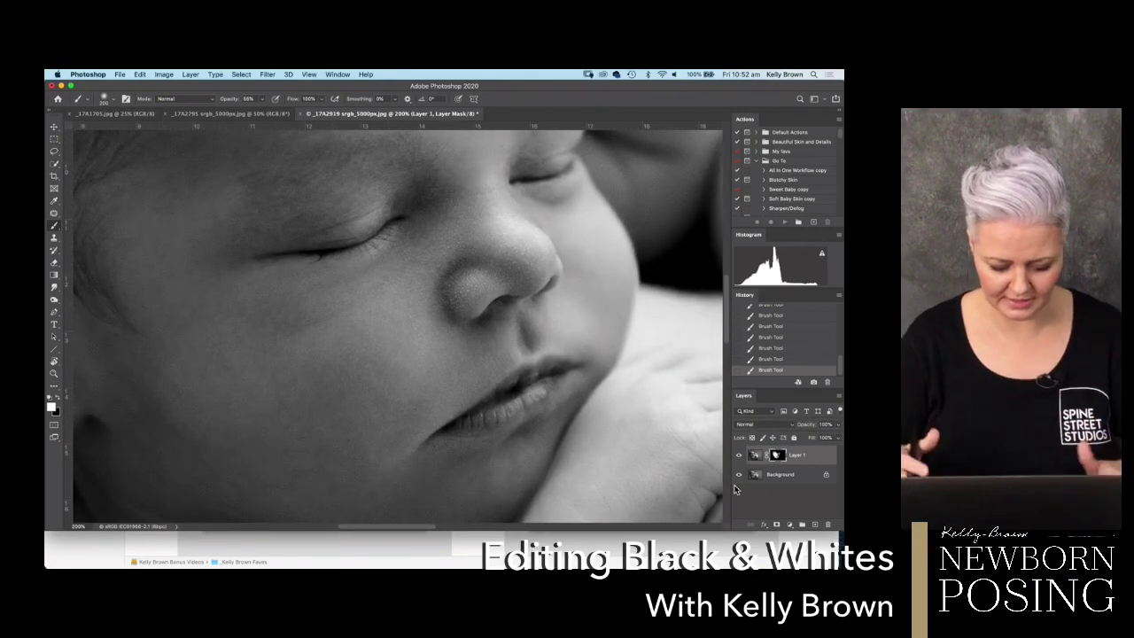
pyautogui.press('super+minus')
pyautogui.press('super+minus')
pyautogui.press('super+minus')
pyautogui.press('super+minus')
pyautogui.press('super+minus')
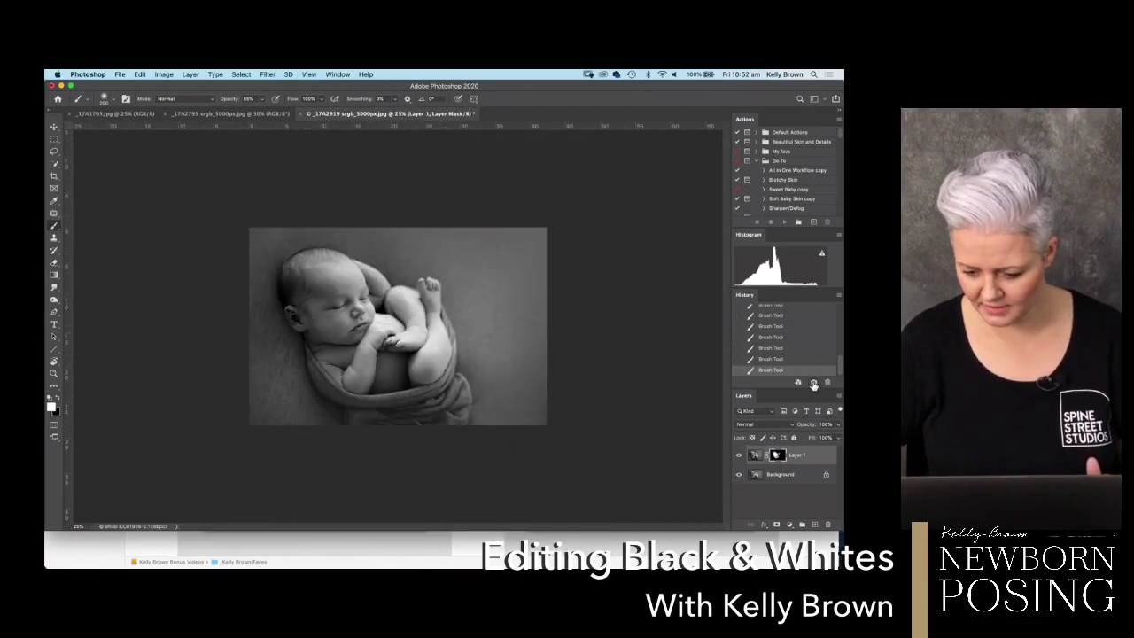
# Step: Compare Snapshots 1 and 2, then return to the painted-in Snapshot 3 version
pyautogui.moveTo(838, 372); pyautogui.dragTo(795, 327)
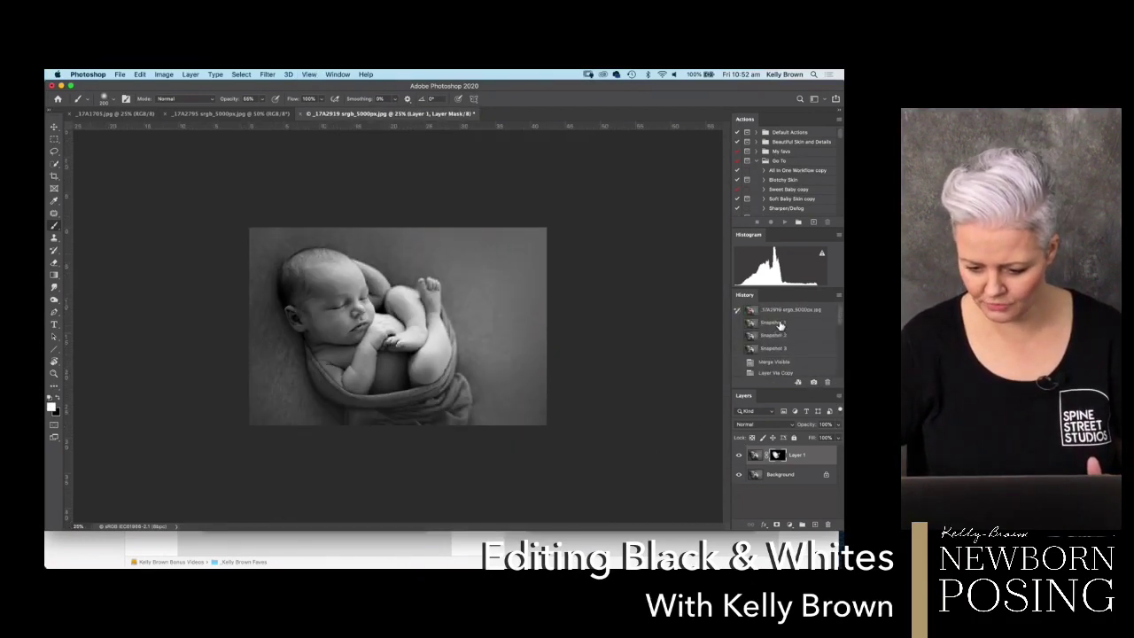
pyautogui.click(779, 323)
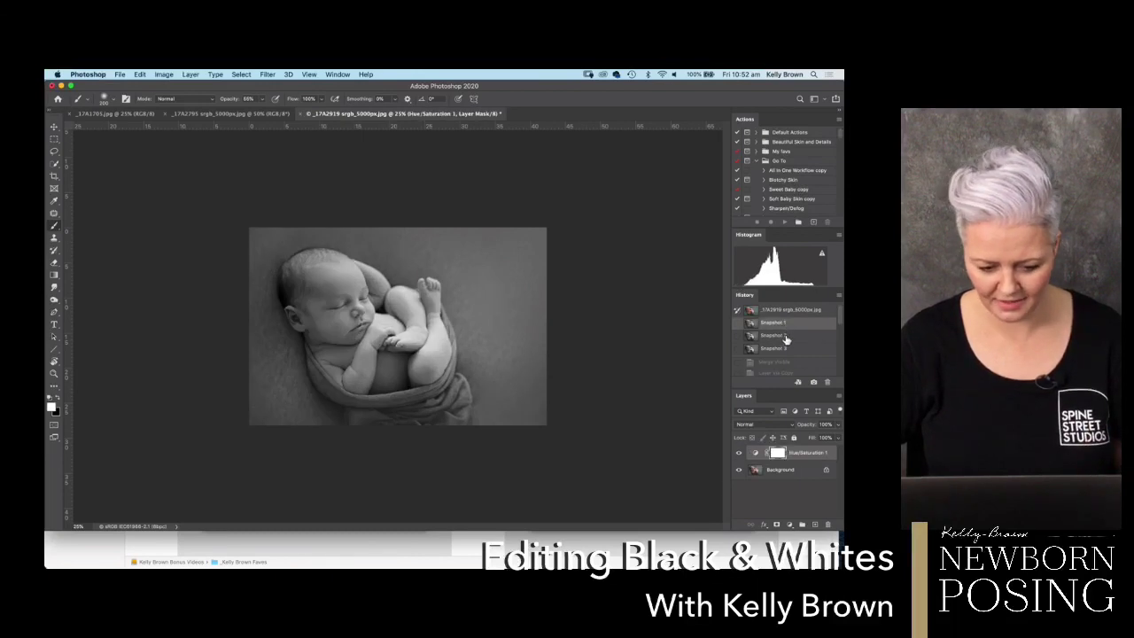
pyautogui.click(785, 337)
pyautogui.click(787, 349)
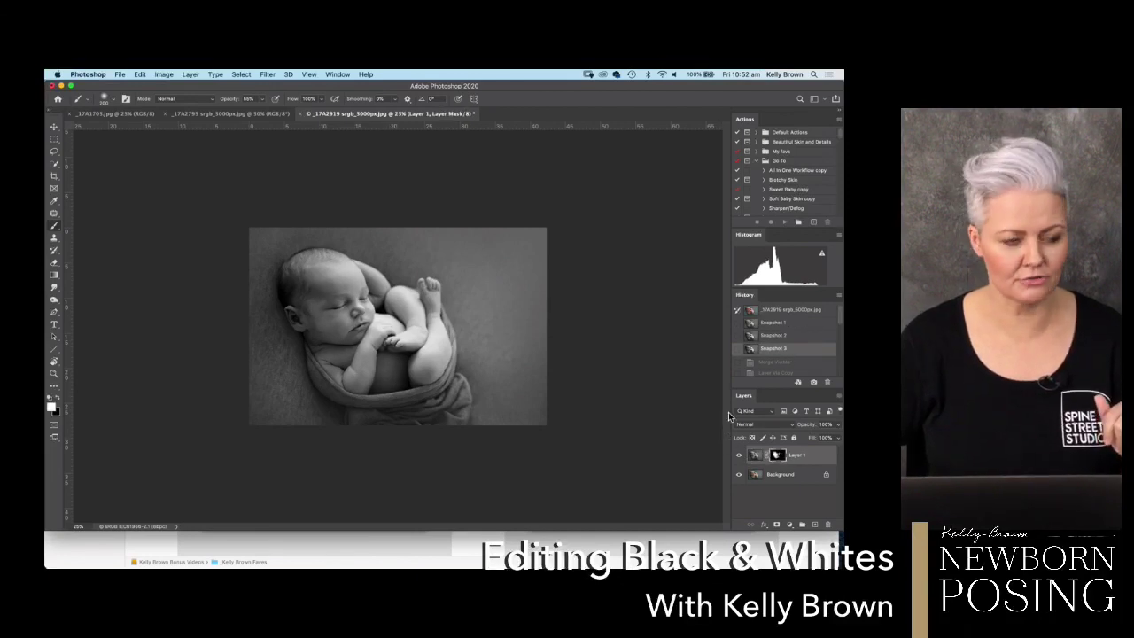
# Step: Switch to the lilac-backdrop colour photo, fit it on screen, and expand the Little Pieces Black & White set
pyautogui.click(216, 112)
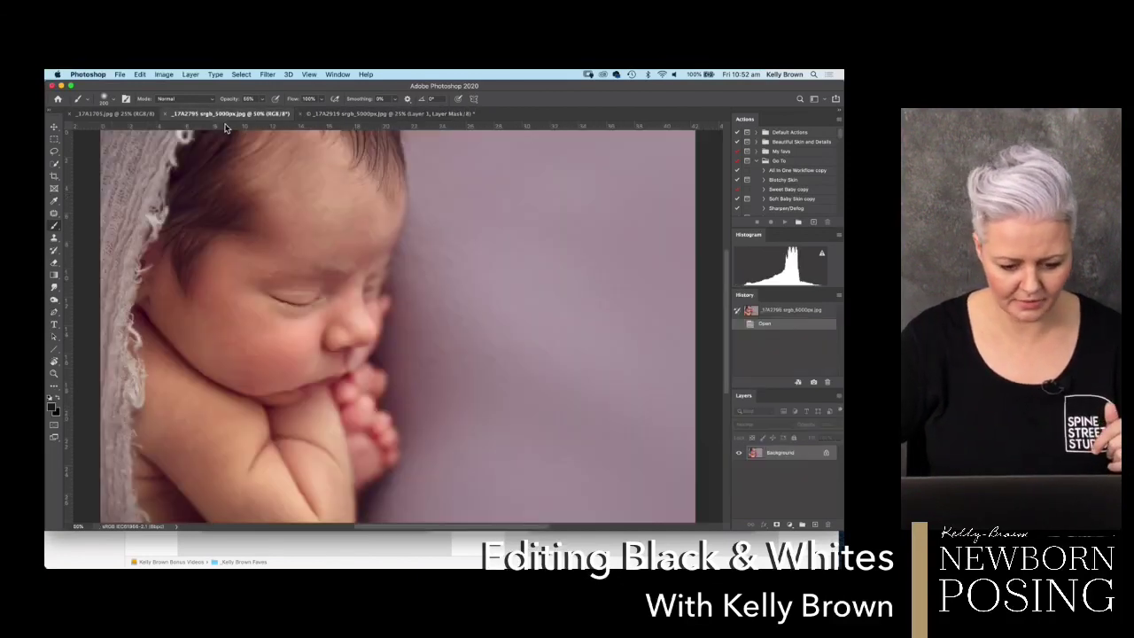
pyautogui.press('super+0')
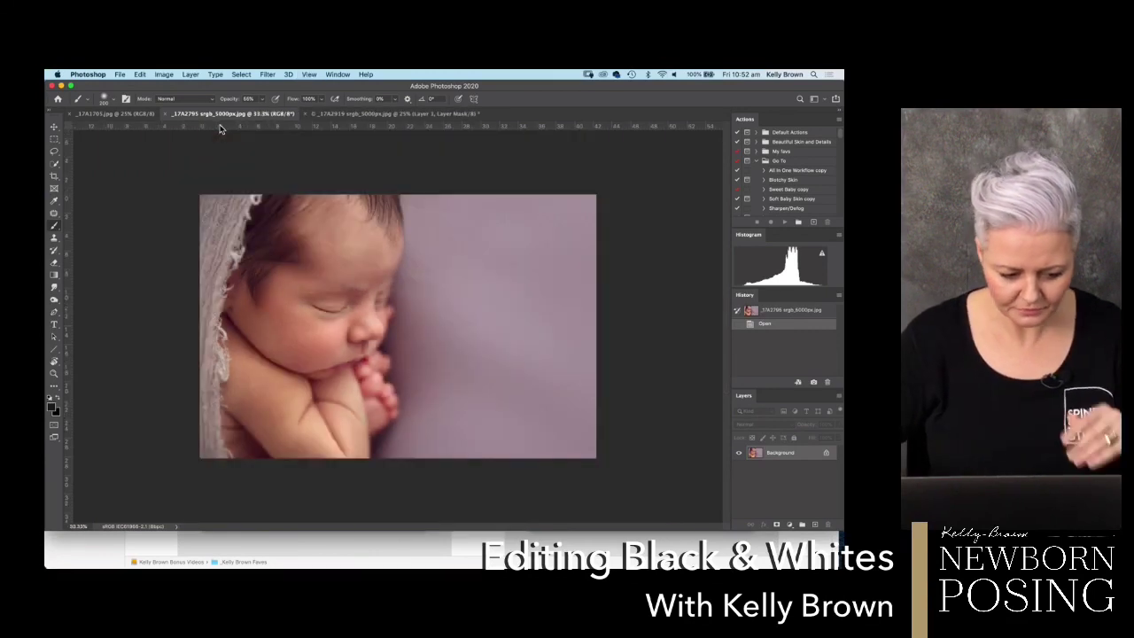
pyautogui.click(758, 162)
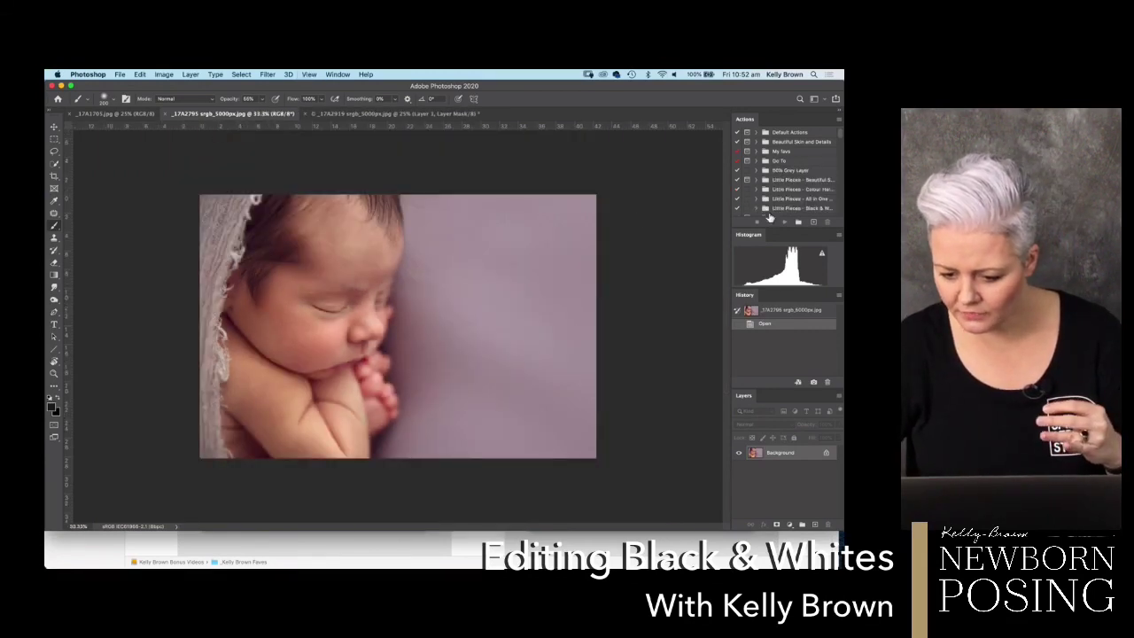
pyautogui.click(758, 209)
pyautogui.scroll(-5, 839, 142)
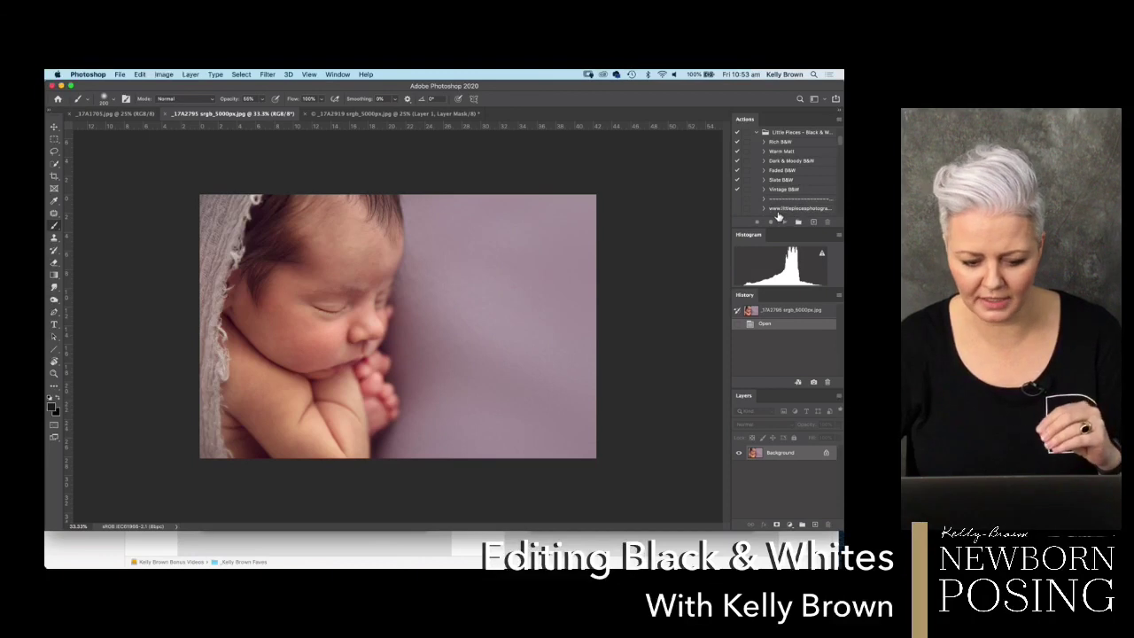
# Step: Run the Rich B&W action on the photo and compare it with the original colour version
pyautogui.click(772, 143)
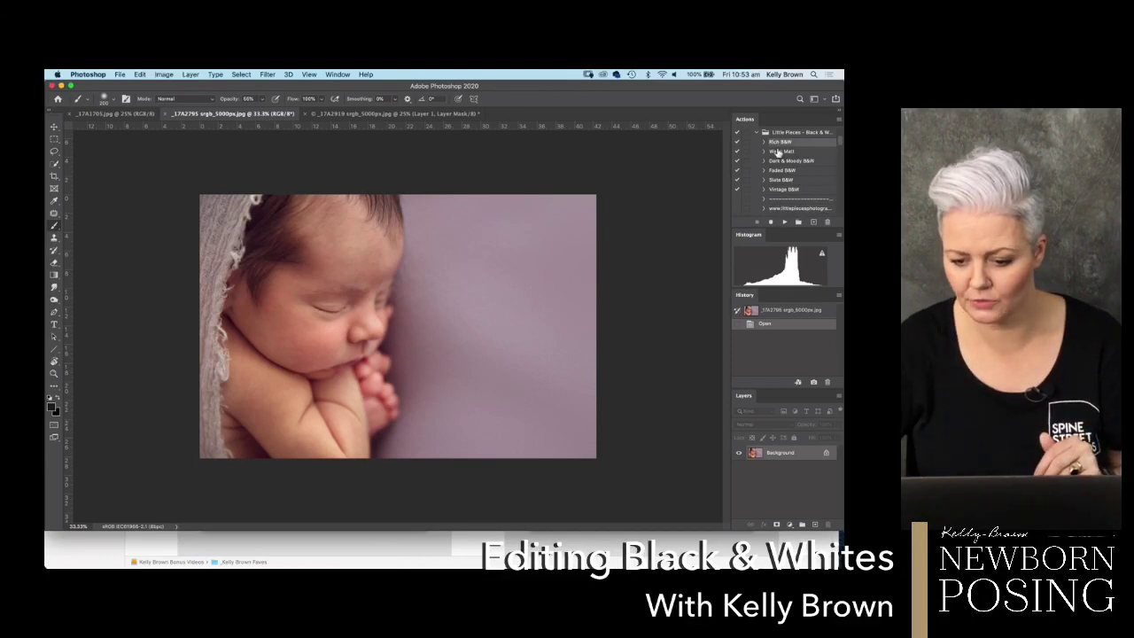
pyautogui.click(784, 222)
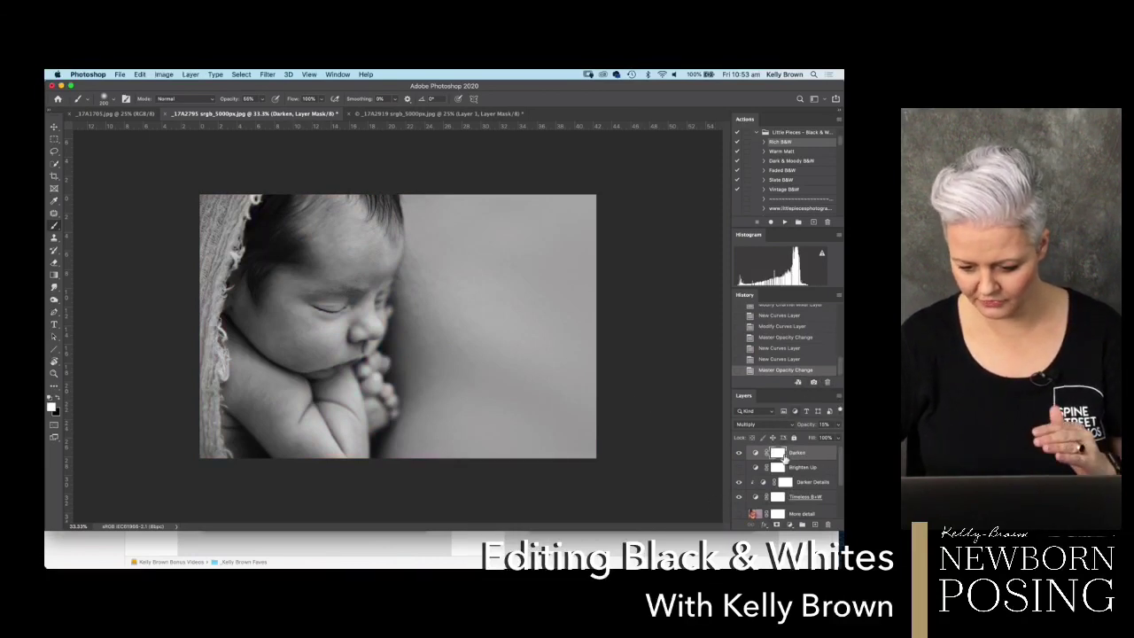
pyautogui.moveTo(842, 372); pyautogui.dragTo(824, 311)
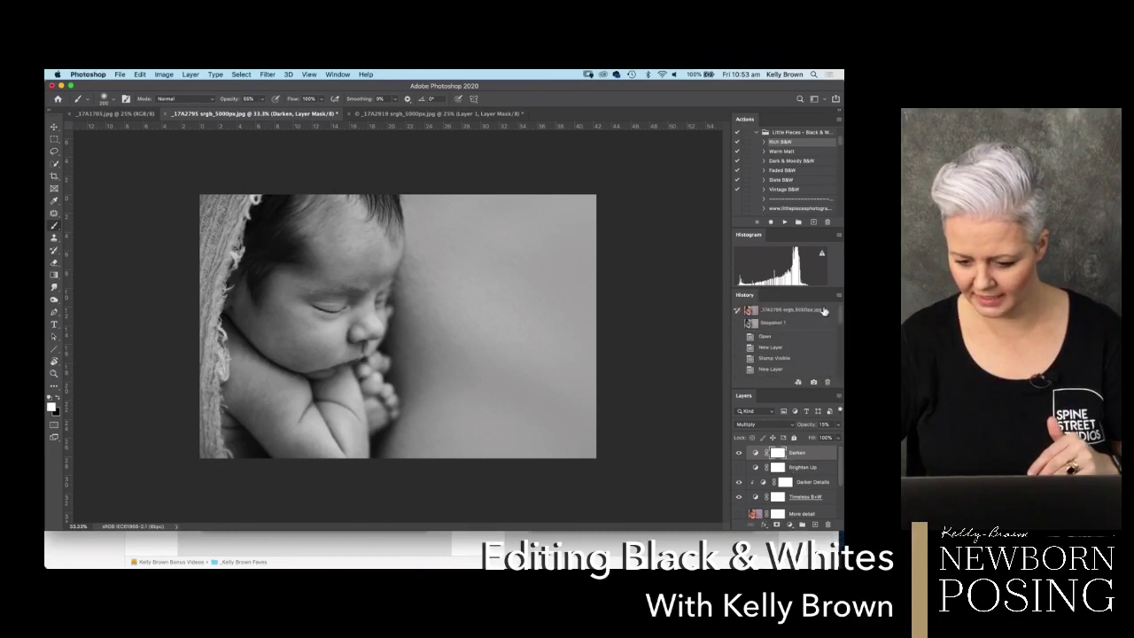
pyautogui.click(779, 311)
pyautogui.click(779, 324)
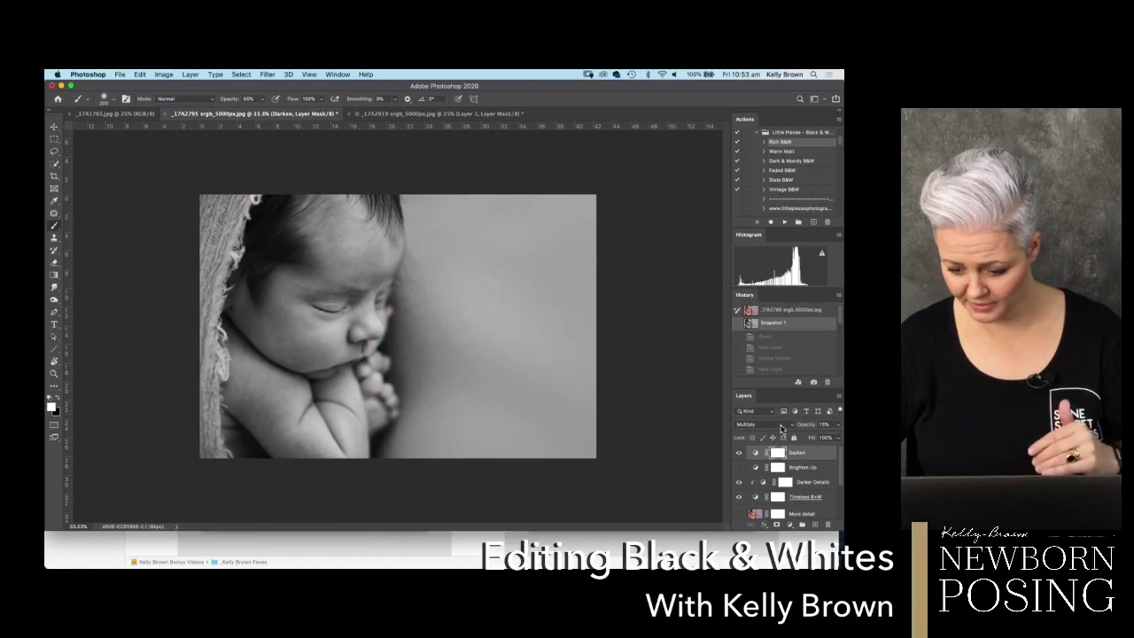
# Step: Toggle the Darken, Darker Details and Brighten Up layers to compare their effects
pyautogui.moveTo(780, 388); pyautogui.dragTo(783, 370)
pyautogui.scroll(-3, 837, 470)
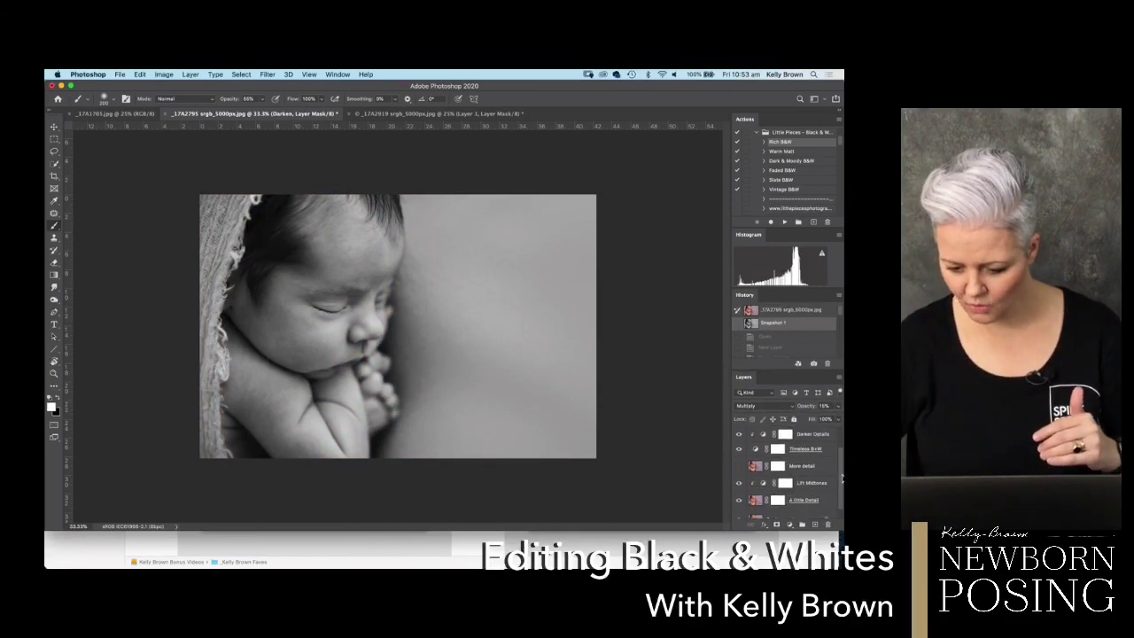
pyautogui.scroll(3, 837, 469)
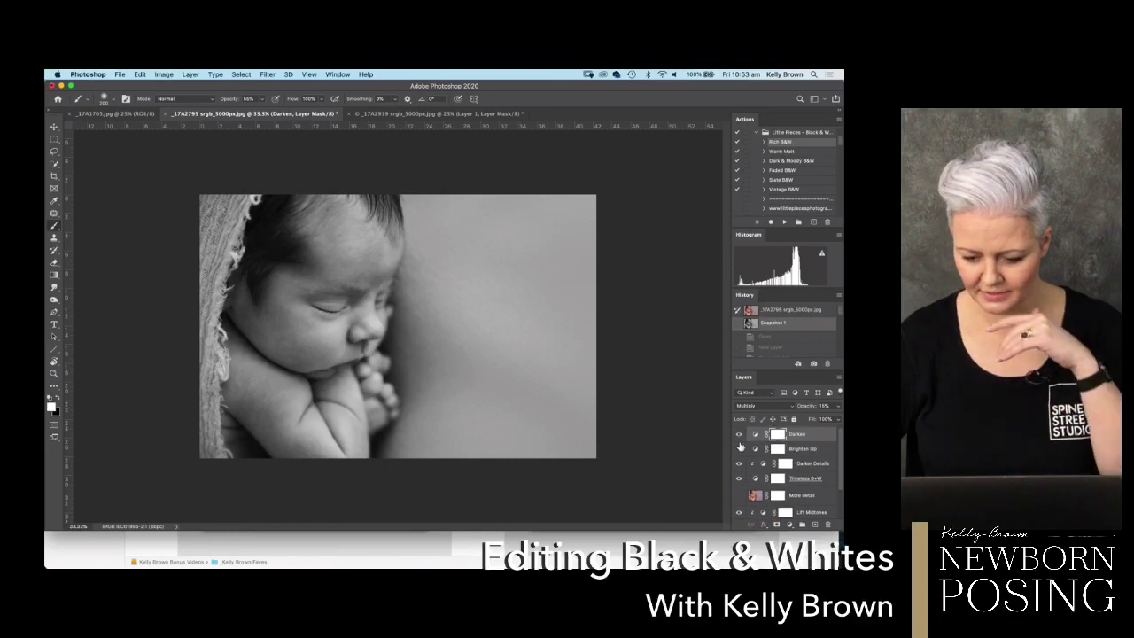
pyautogui.click(740, 435)
pyautogui.click(739, 435)
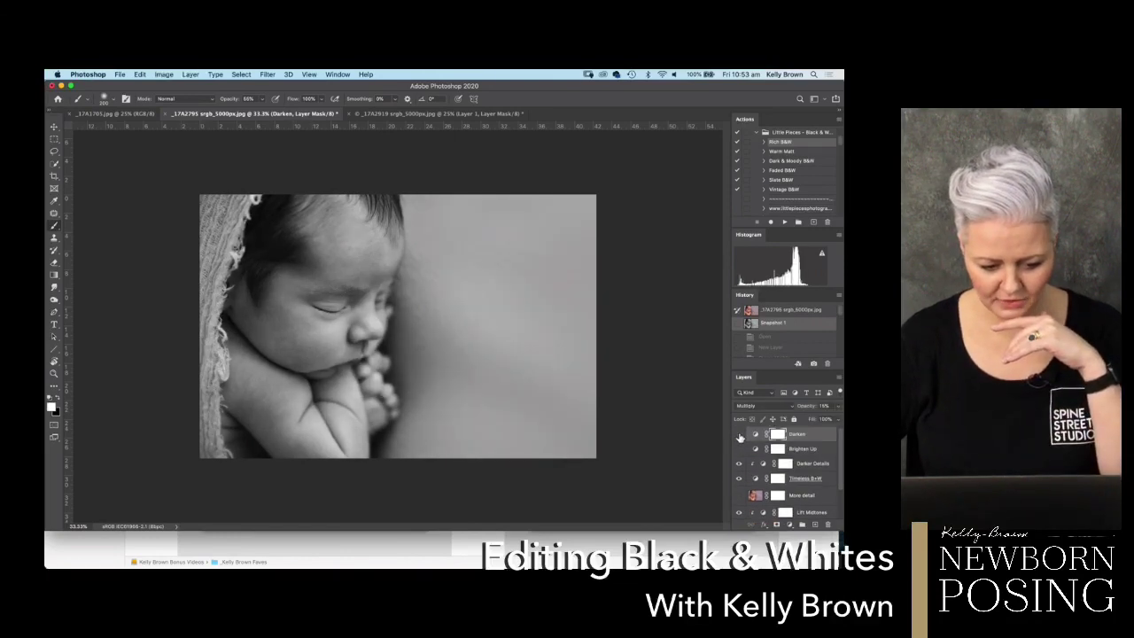
pyautogui.click(740, 435)
pyautogui.click(739, 435)
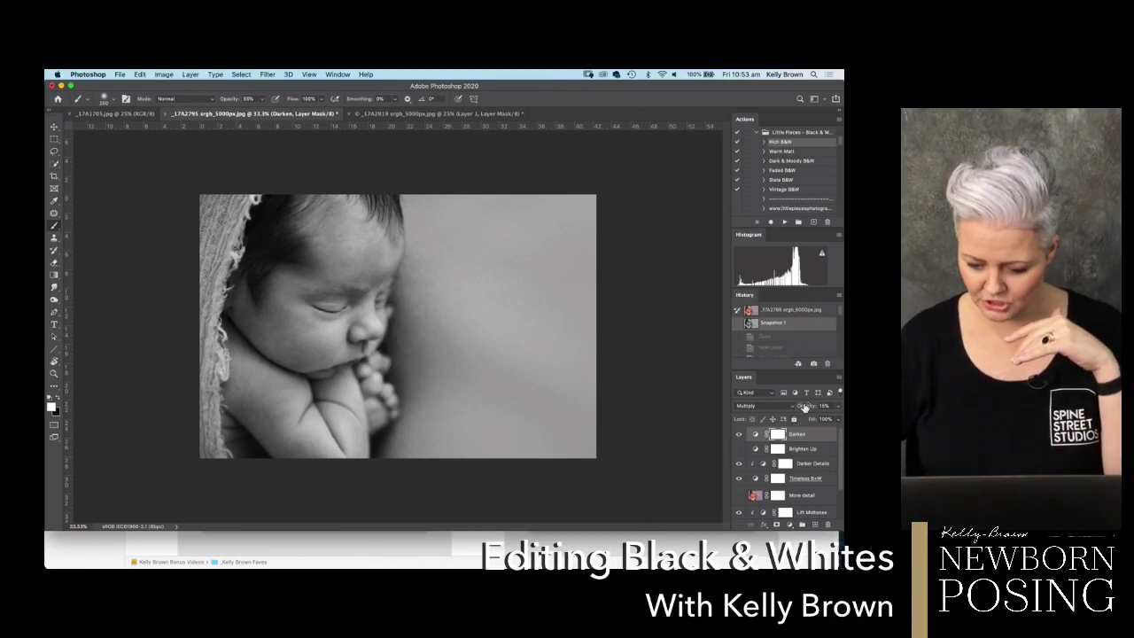
pyautogui.click(739, 462)
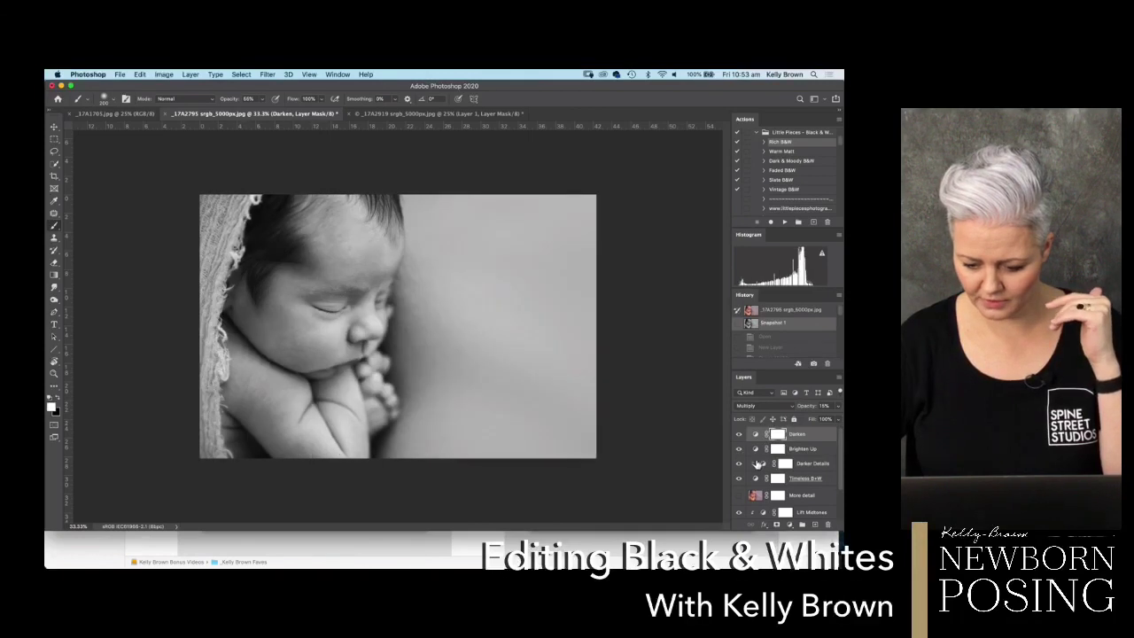
pyautogui.click(739, 450)
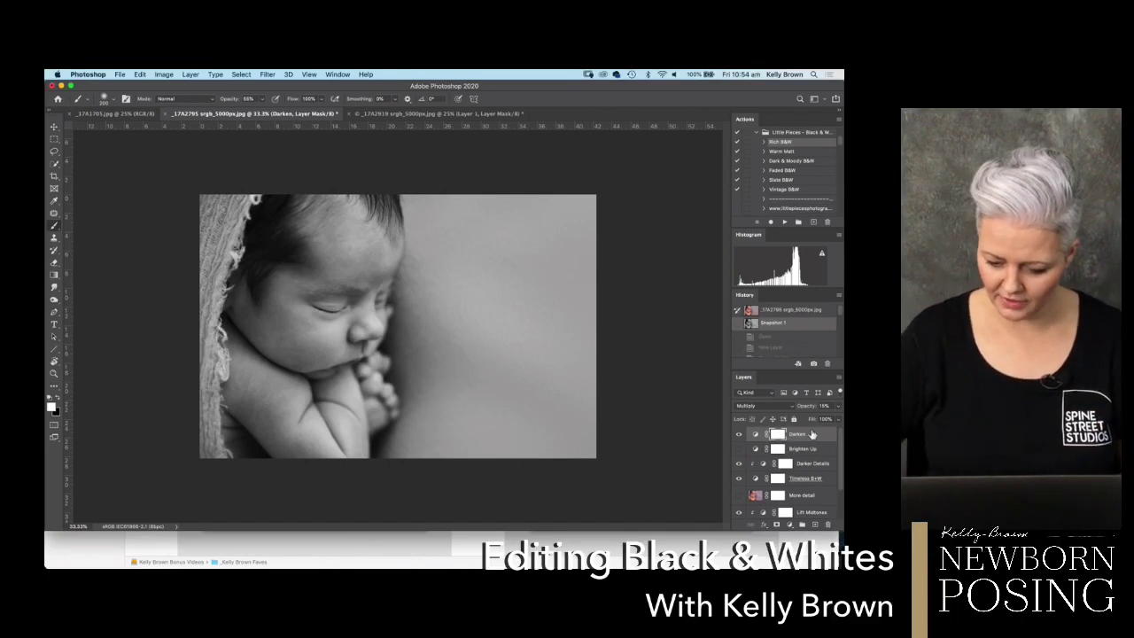
# Step: Lower Darken to 8% and Darker Details to 31% opacity, and turn Brighten Up back on
pyautogui.moveTo(808, 410); pyautogui.dragTo(802, 411)
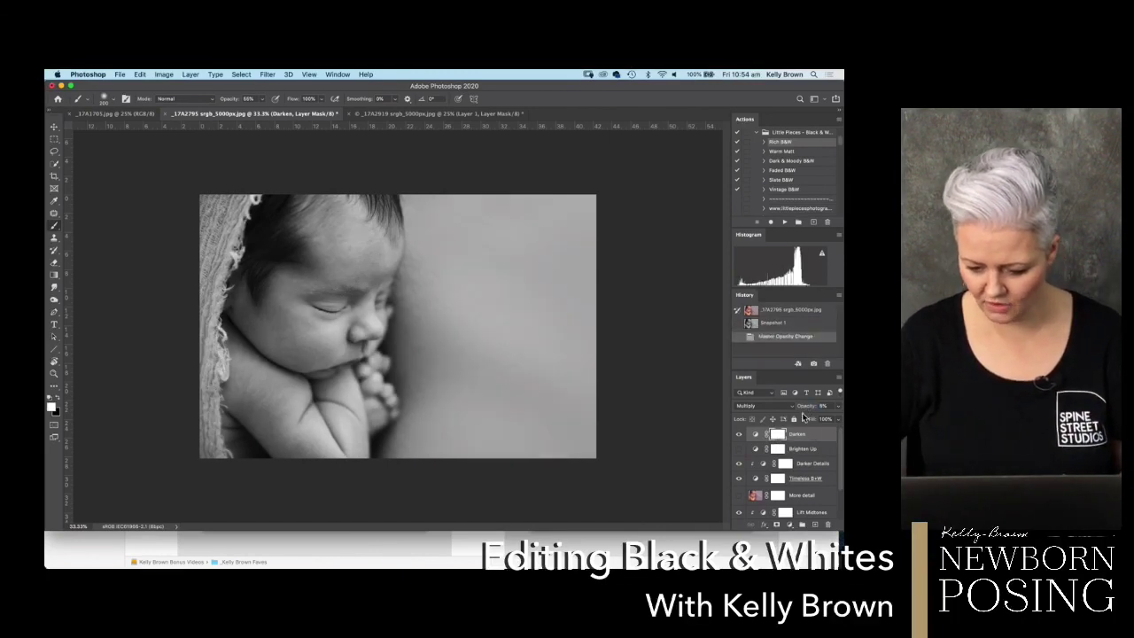
pyautogui.click(808, 464)
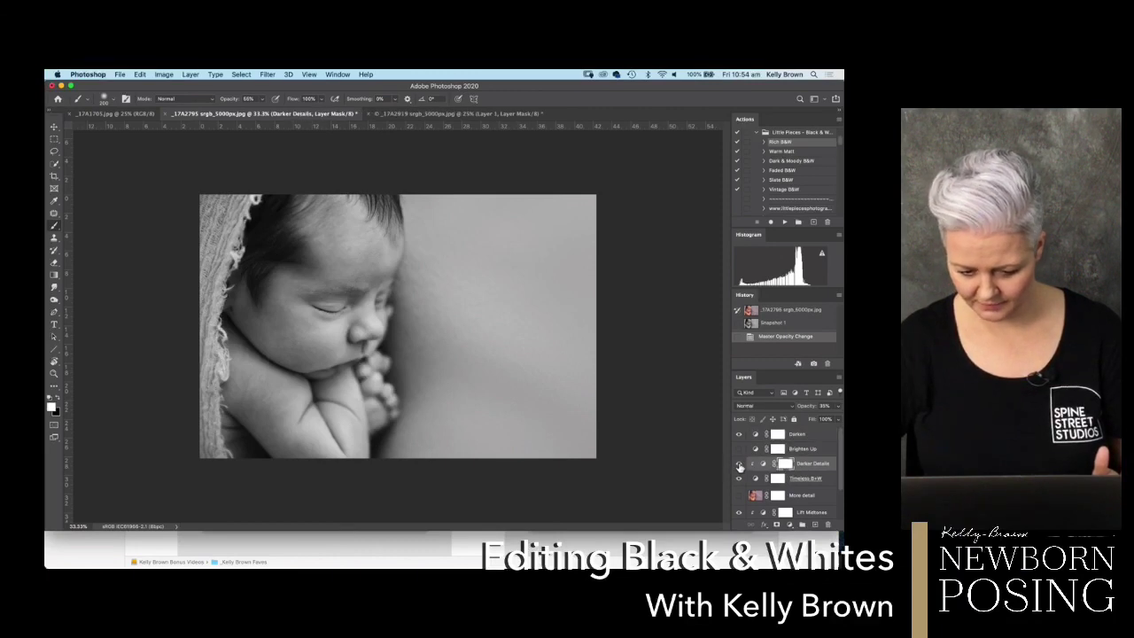
pyautogui.click(739, 463)
pyautogui.click(738, 464)
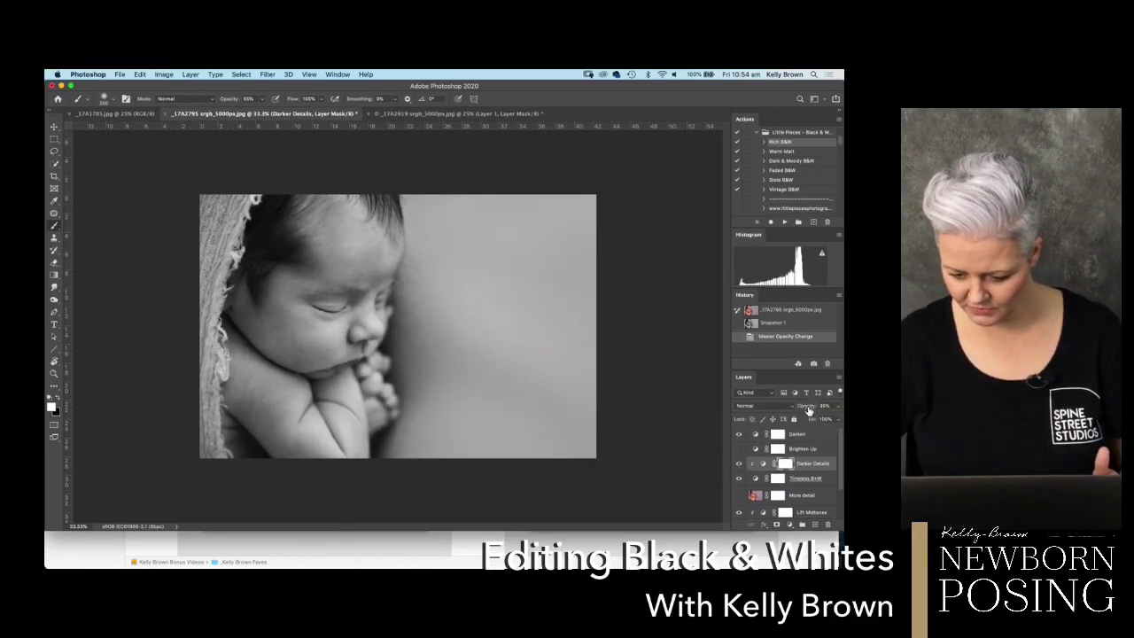
pyautogui.moveTo(808, 410); pyautogui.dragTo(804, 411)
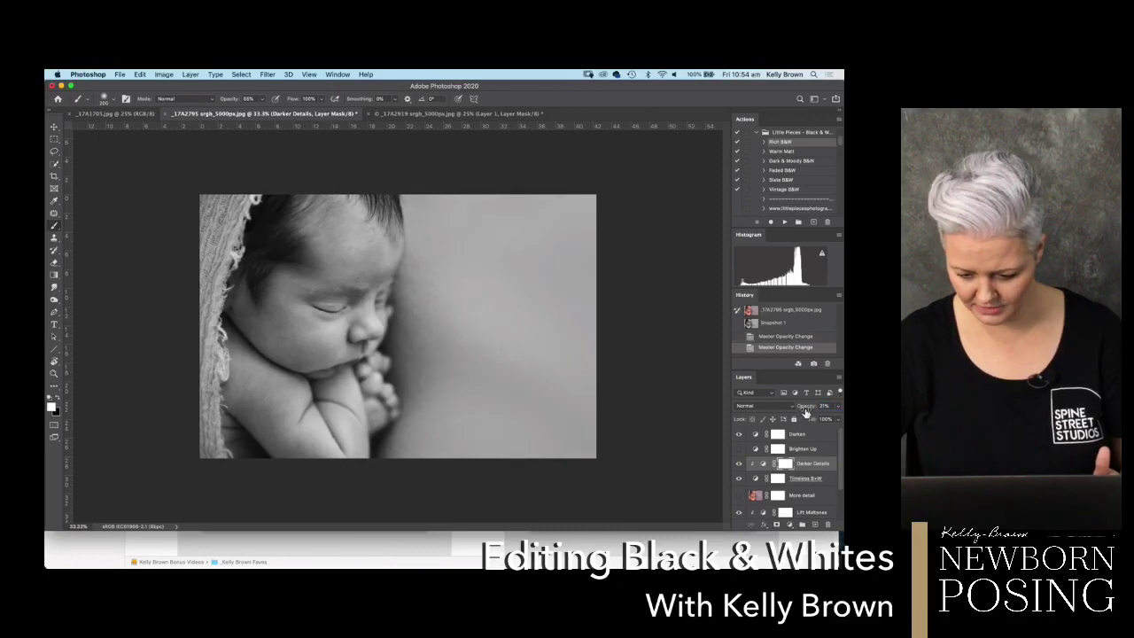
pyautogui.click(803, 450)
pyautogui.click(738, 449)
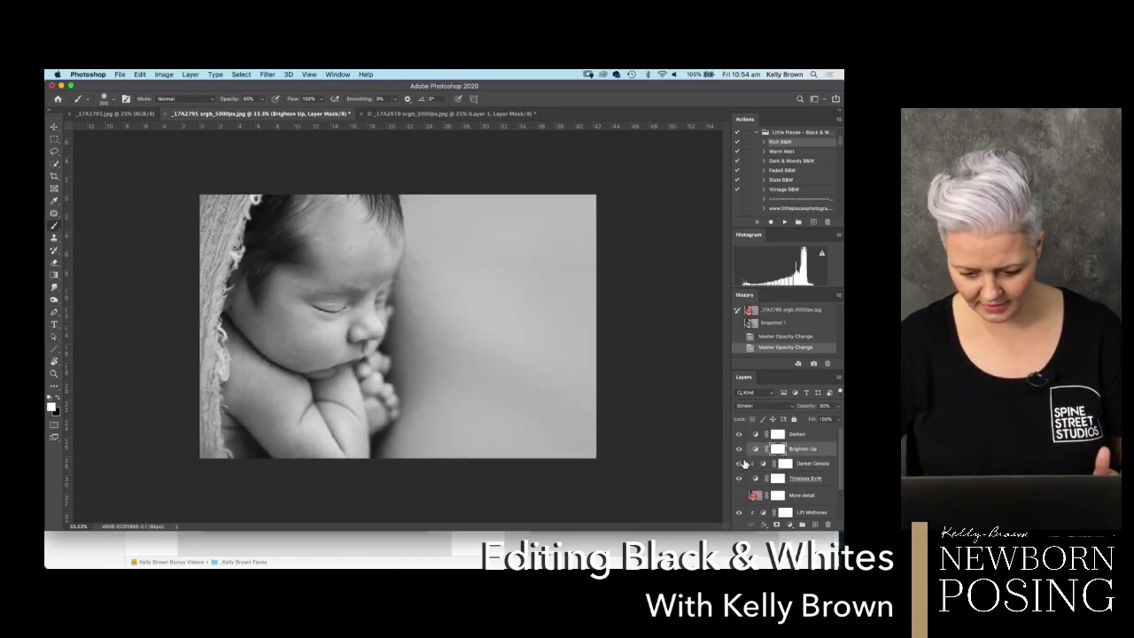
# Step: Invert the Brighten Up mask and paint it back over the baby's face at 10% brush opacity
pyautogui.press('super+i')
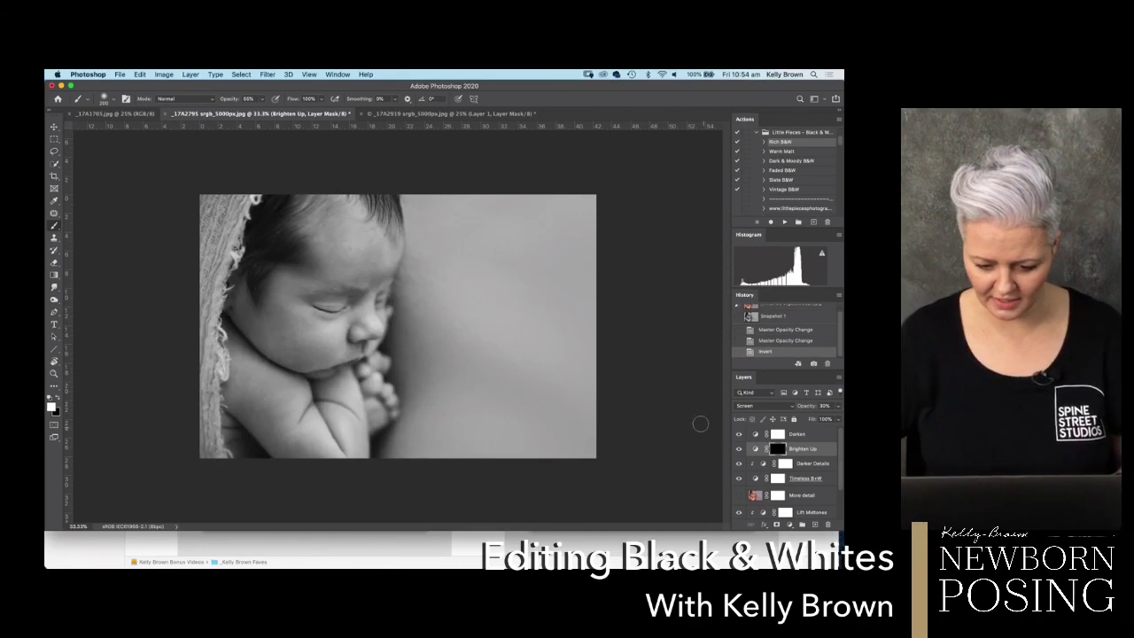
pyautogui.moveTo(260, 100); pyautogui.dragTo(249, 116)
pyautogui.moveTo(354, 248)
pyautogui.mouseDown()
pyautogui.moveTo(367, 319)
pyautogui.moveTo(319, 337)
pyautogui.mouseUp()
pyautogui.moveTo(319, 381); pyautogui.dragTo(310, 430)
pyautogui.moveTo(310, 319); pyautogui.dragTo(346, 288)
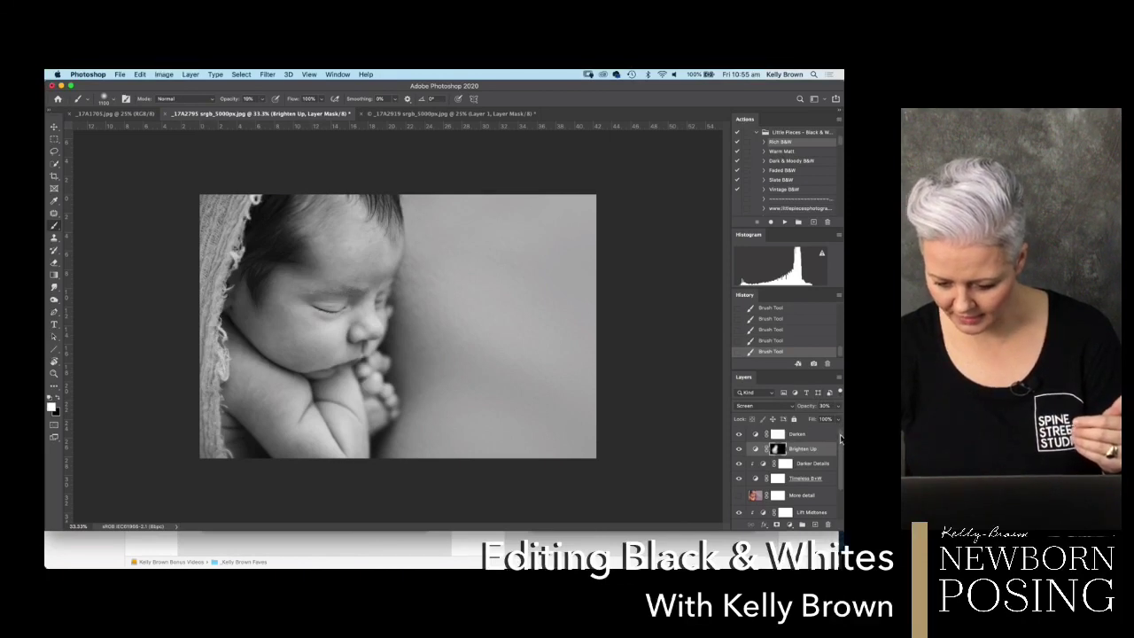
pyautogui.moveTo(838, 359); pyautogui.dragTo(840, 312)
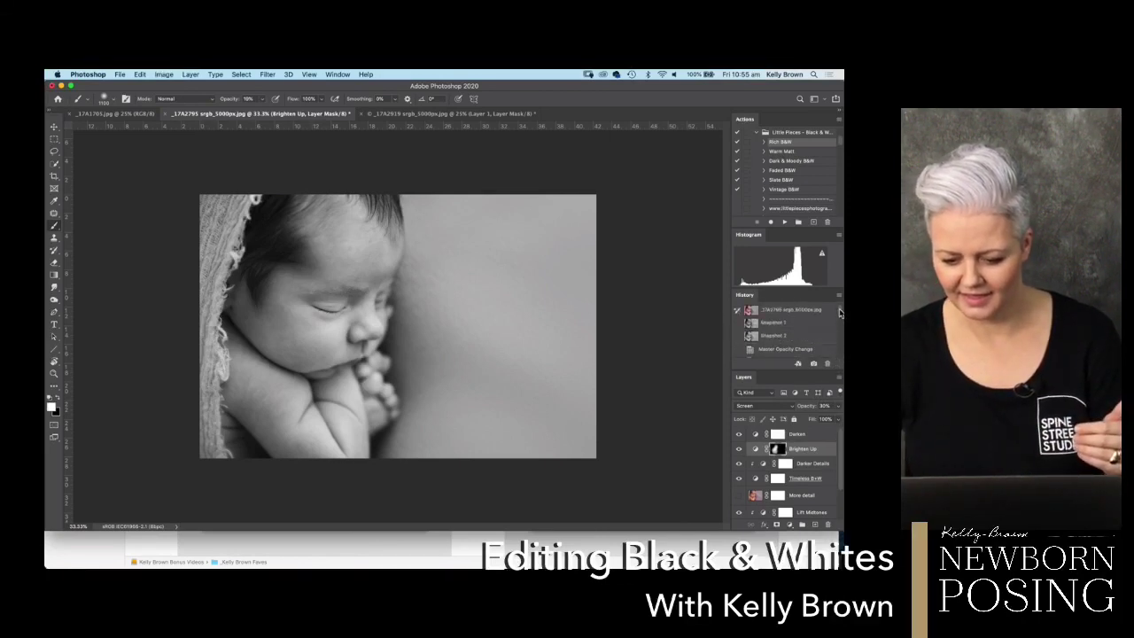
# Step: Revert _17A2795 to its original snapshot and run the Slate B&W action on it
pyautogui.click(800, 313)
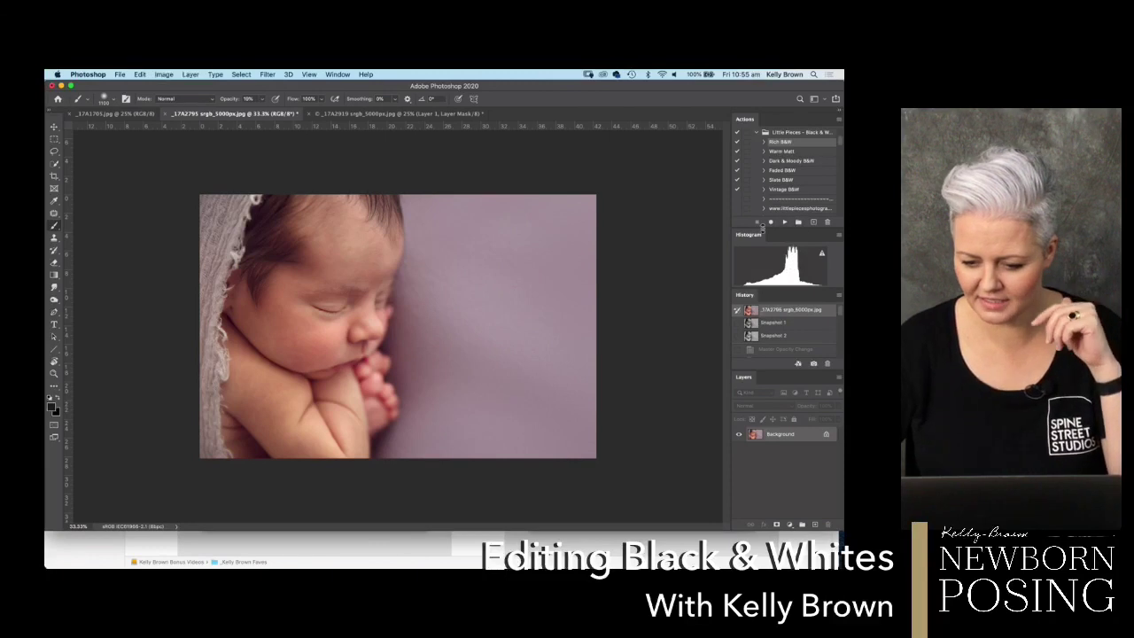
pyautogui.click(777, 179)
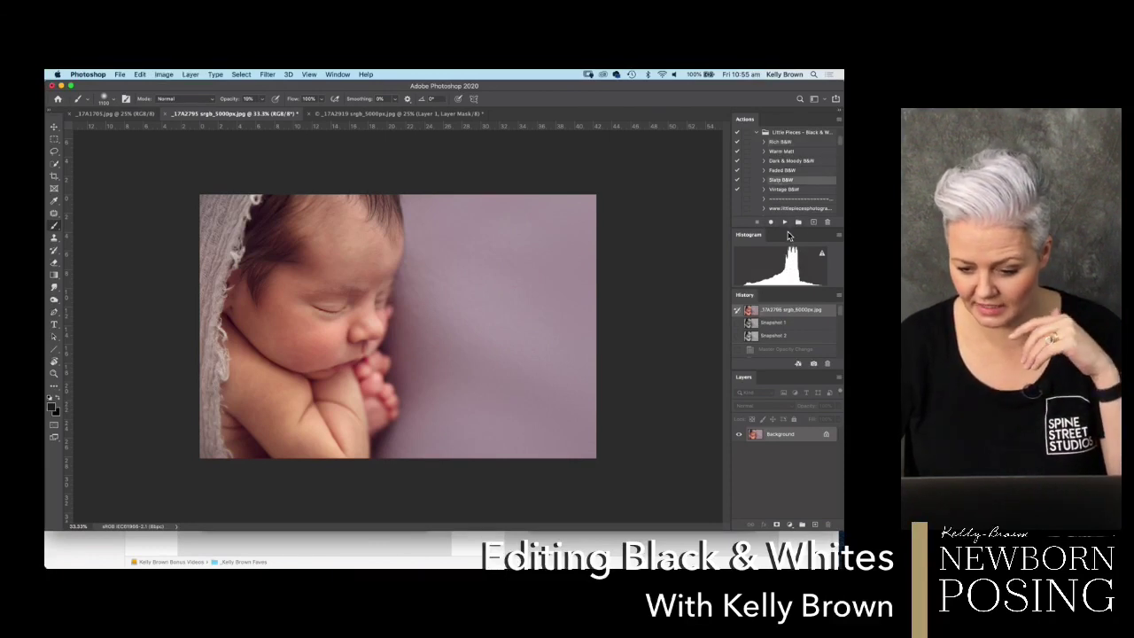
pyautogui.click(784, 221)
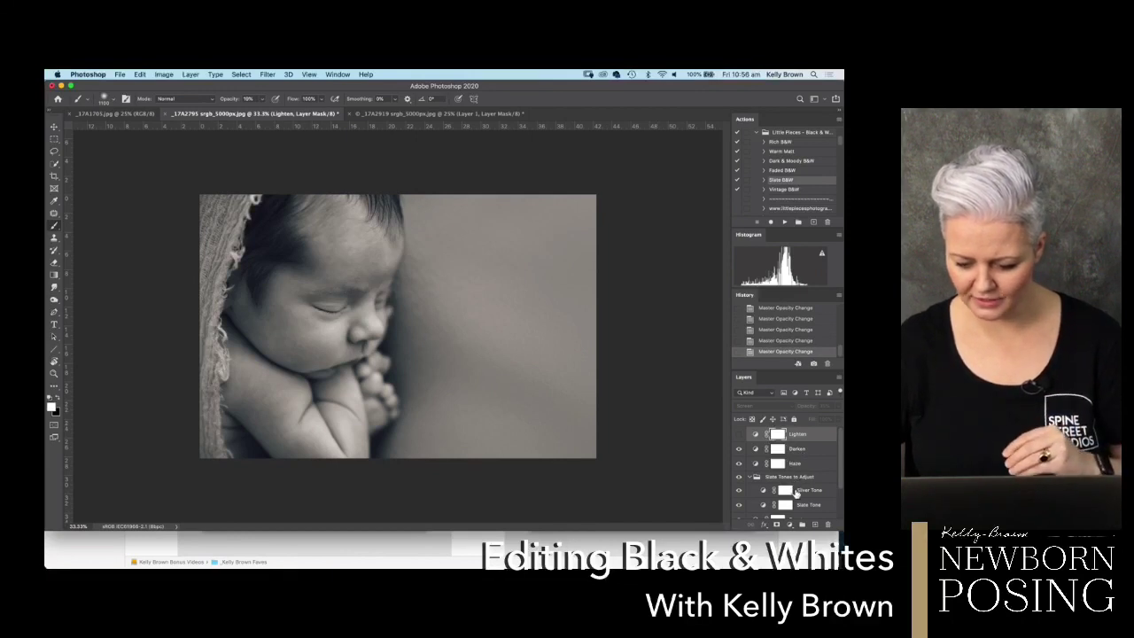
# Step: Compare the tone layers, then set the Silver Tone layer's opacity to 8%
pyautogui.click(739, 490)
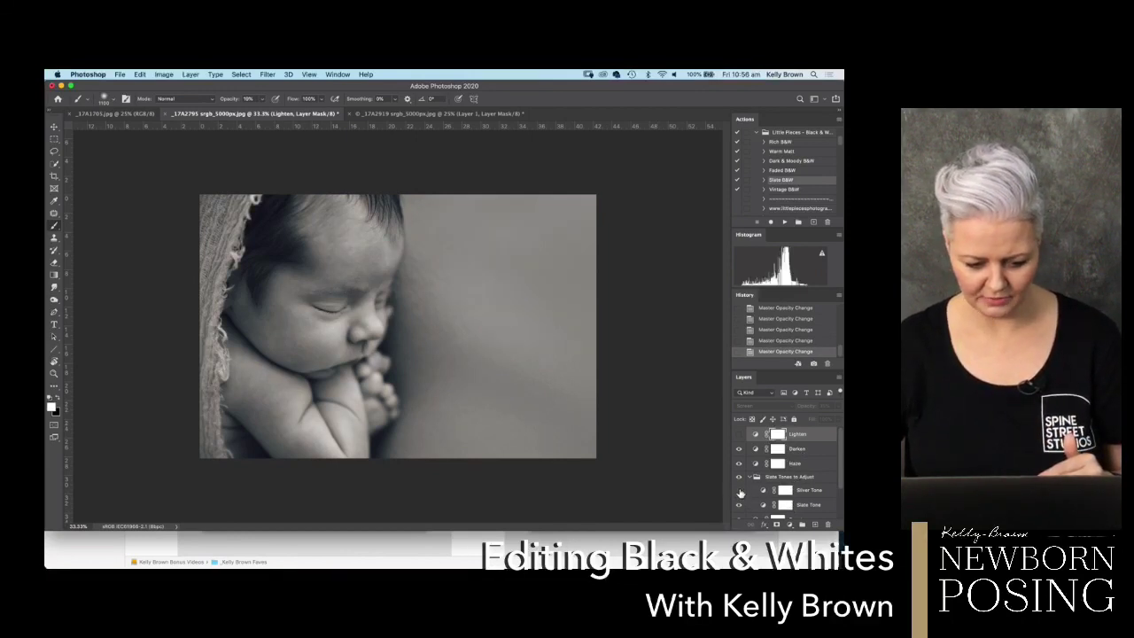
pyautogui.click(739, 505)
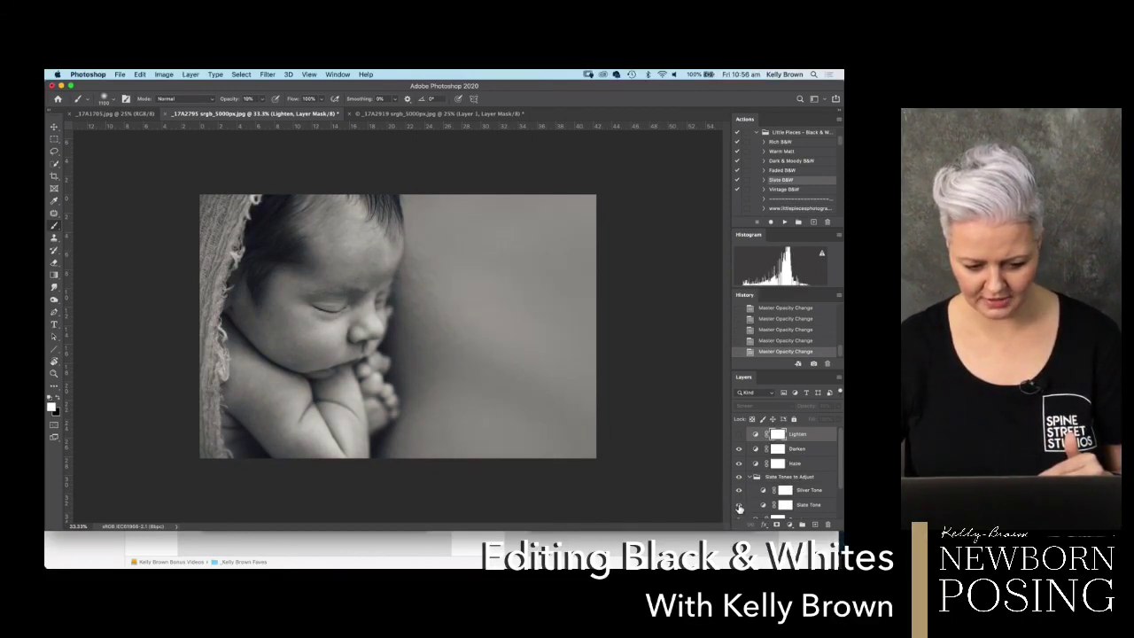
pyautogui.click(808, 491)
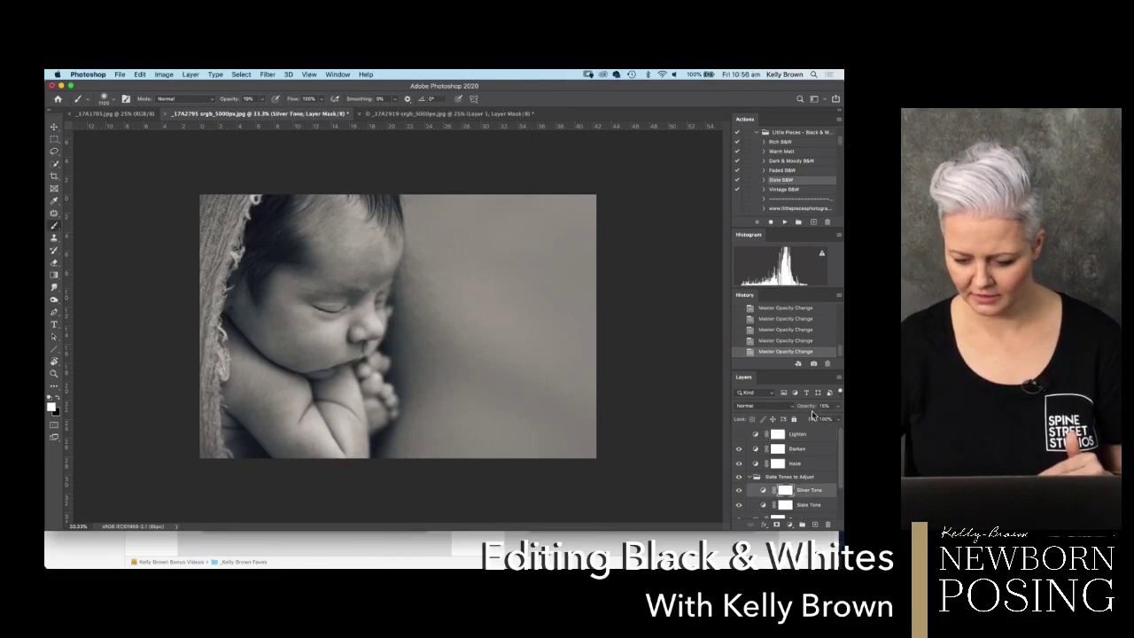
pyautogui.moveTo(807, 412); pyautogui.dragTo(807, 414)
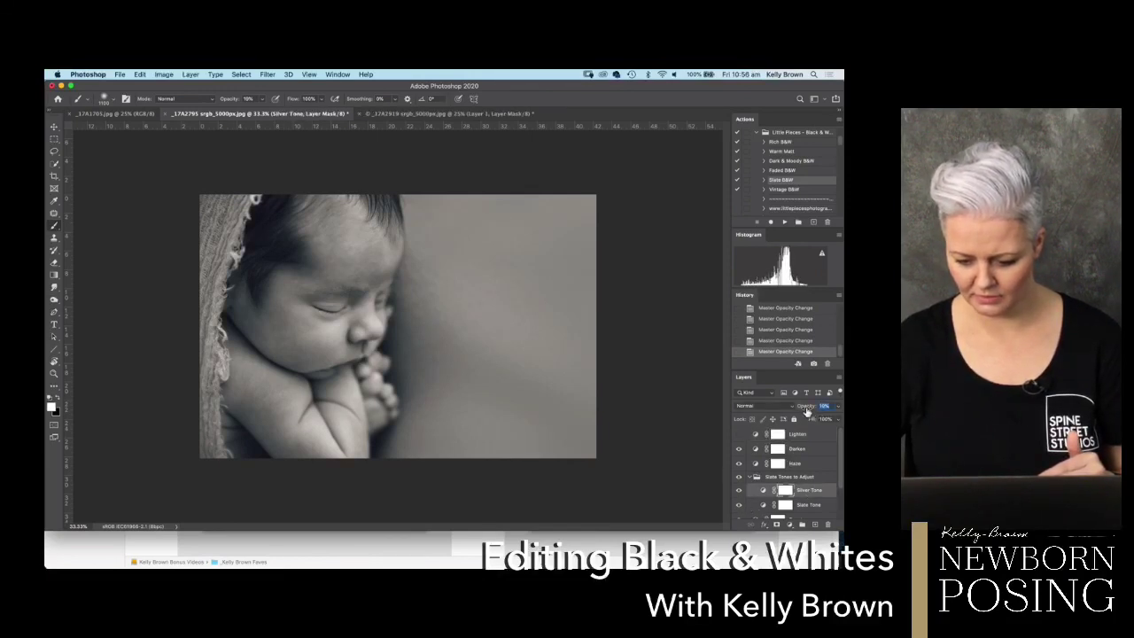
pyautogui.write('8')
pyautogui.press('Return')
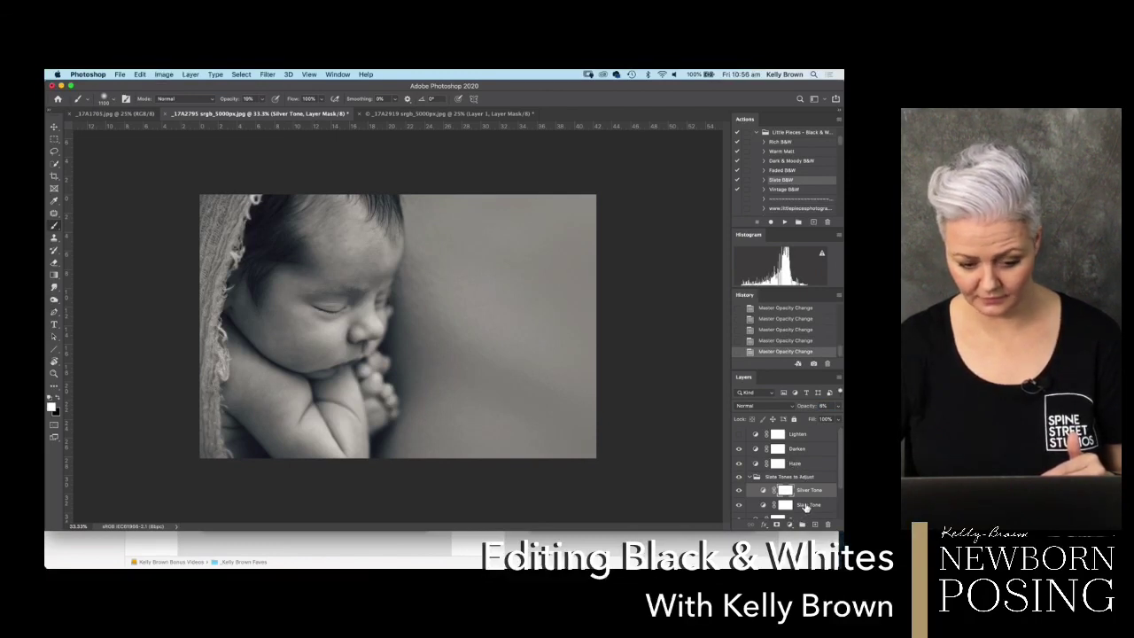
# Step: Lower Slate Tone opacity to 26%, checking the Darken, Haze and Slate Tones layers
pyautogui.click(805, 505)
pyautogui.moveTo(808, 410); pyautogui.dragTo(800, 423)
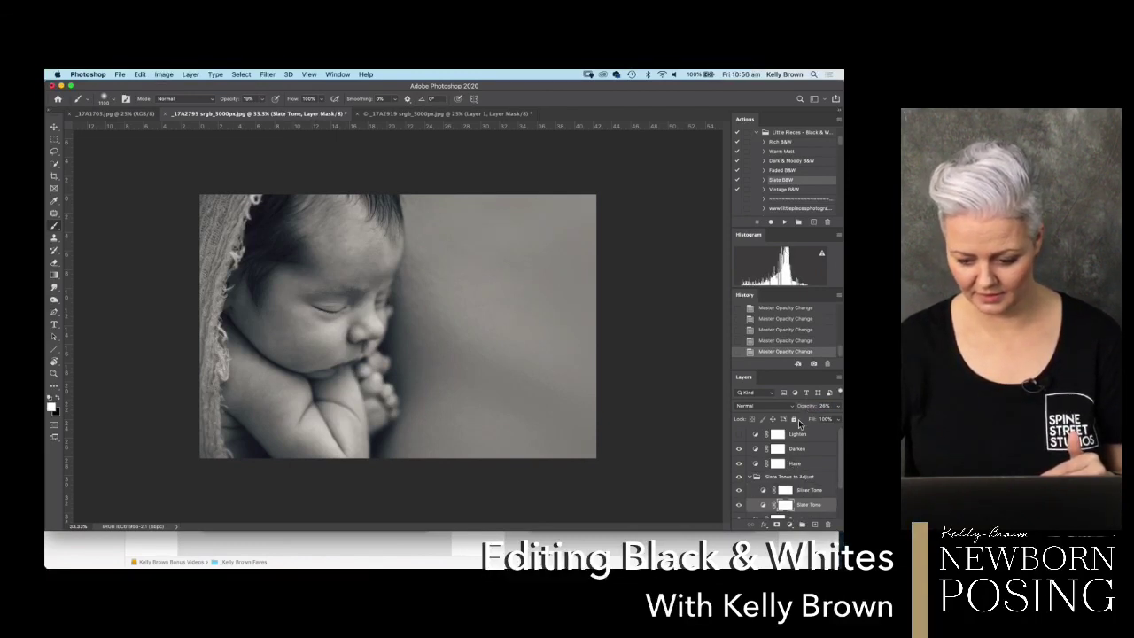
pyautogui.click(739, 449)
pyautogui.click(739, 449)
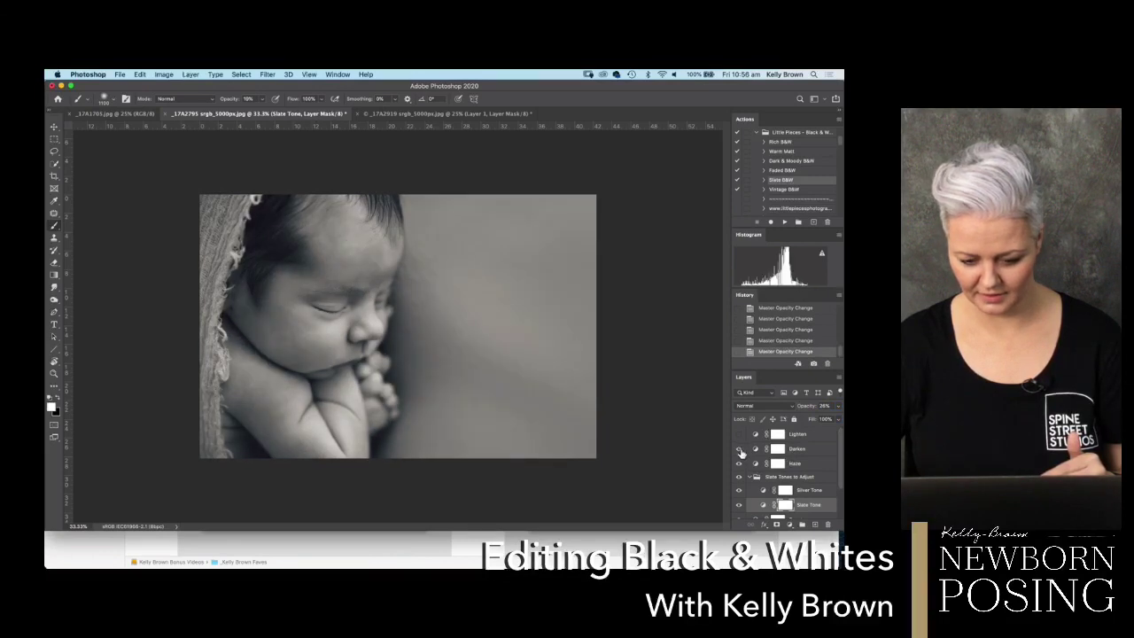
pyautogui.click(739, 463)
pyautogui.click(738, 463)
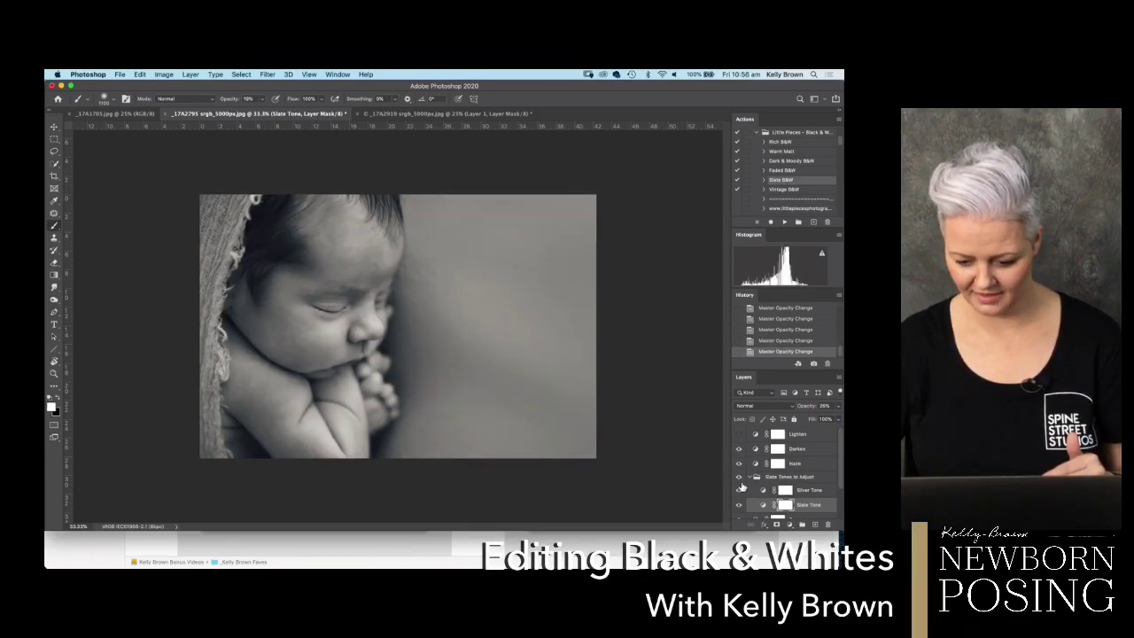
pyautogui.click(738, 477)
pyautogui.click(739, 478)
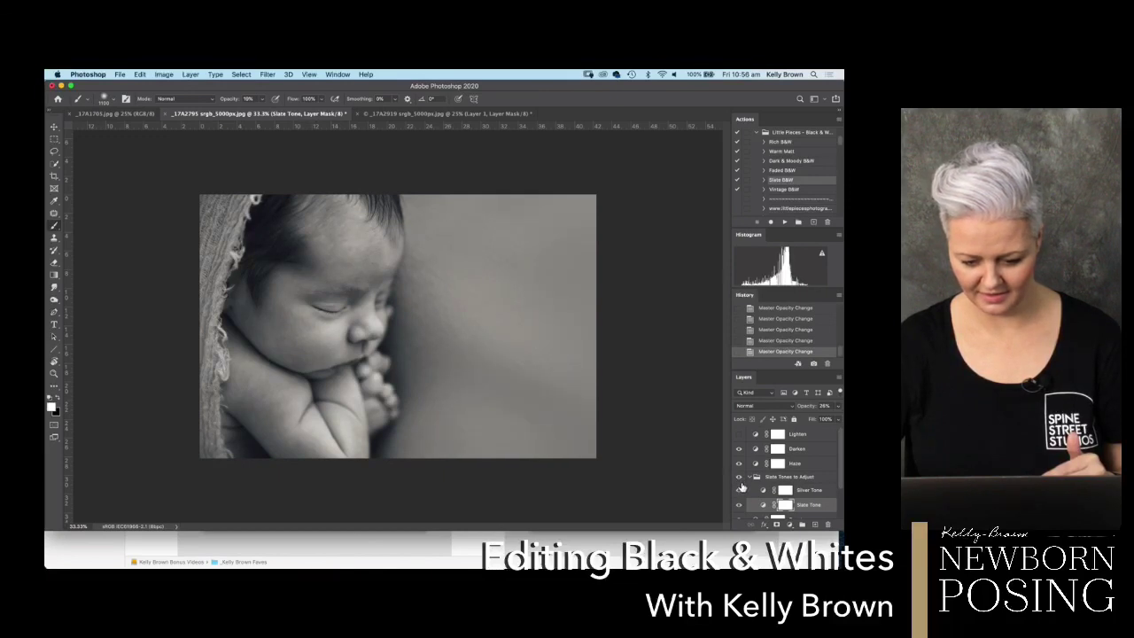
pyautogui.click(740, 479)
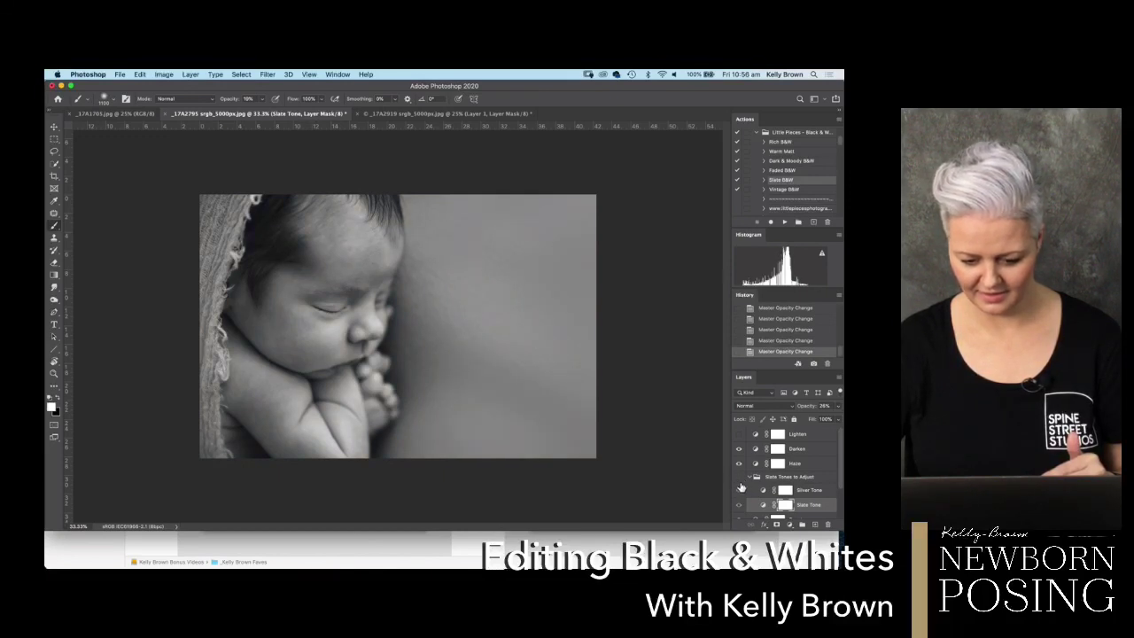
pyautogui.click(740, 479)
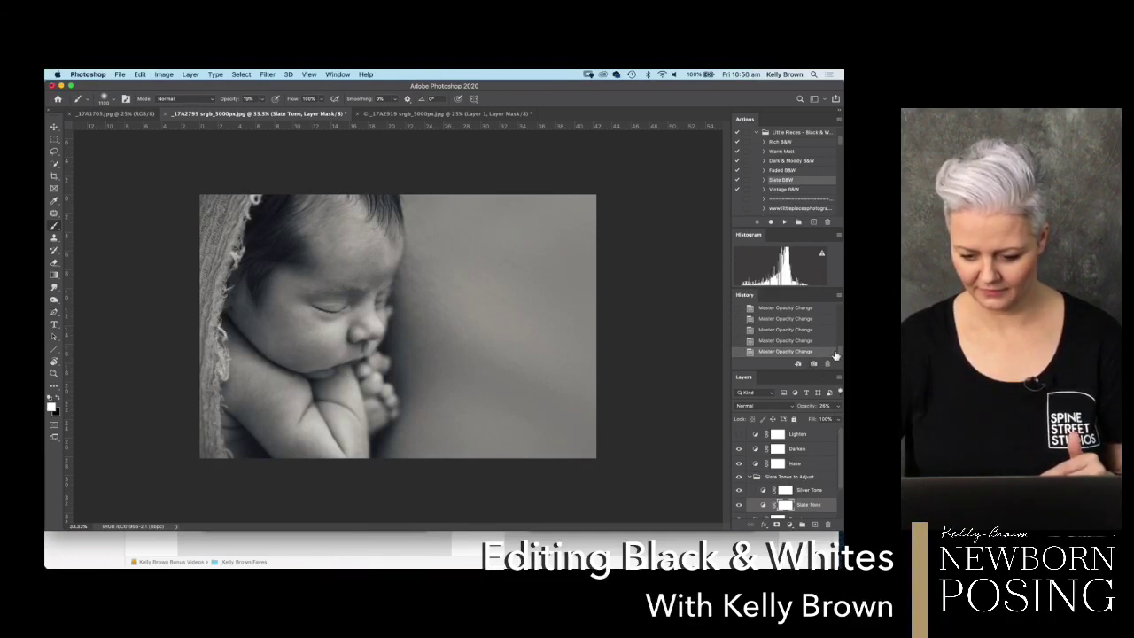
pyautogui.moveTo(834, 355); pyautogui.dragTo(842, 309)
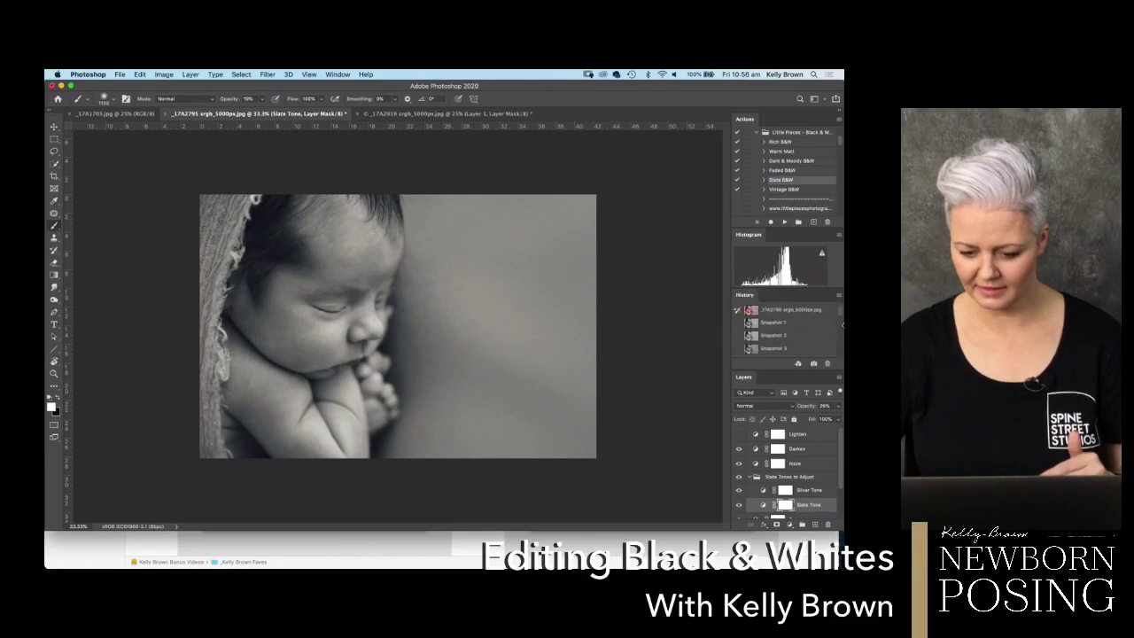
# Step: Step from Snapshot 2 to Snapshot 3 to restore the slate-toned version
pyautogui.click(771, 337)
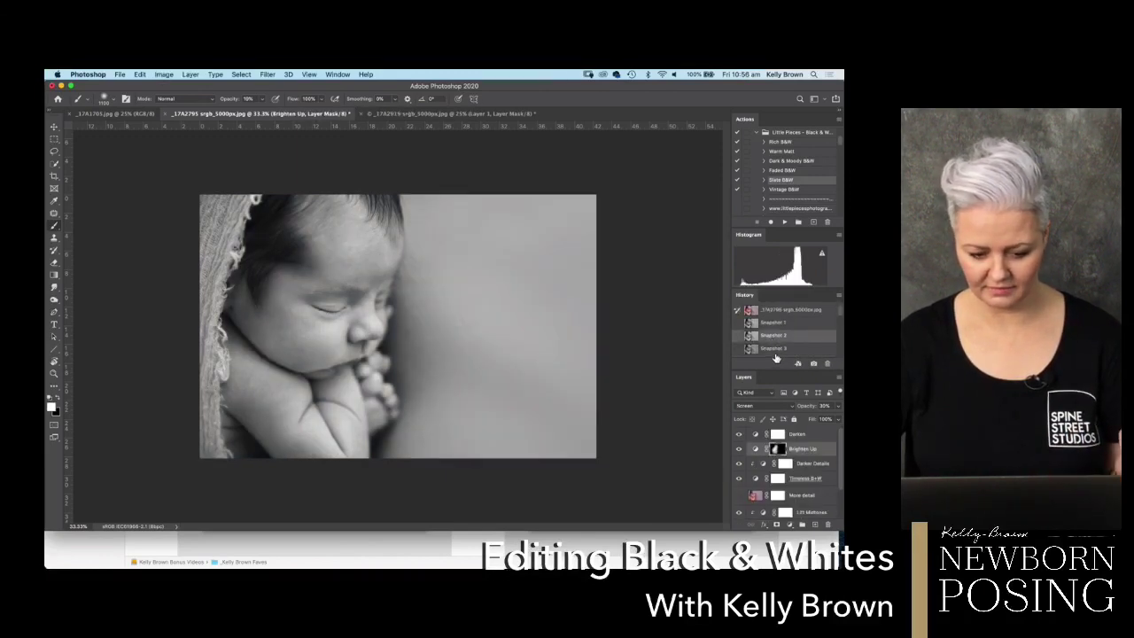
pyautogui.click(774, 349)
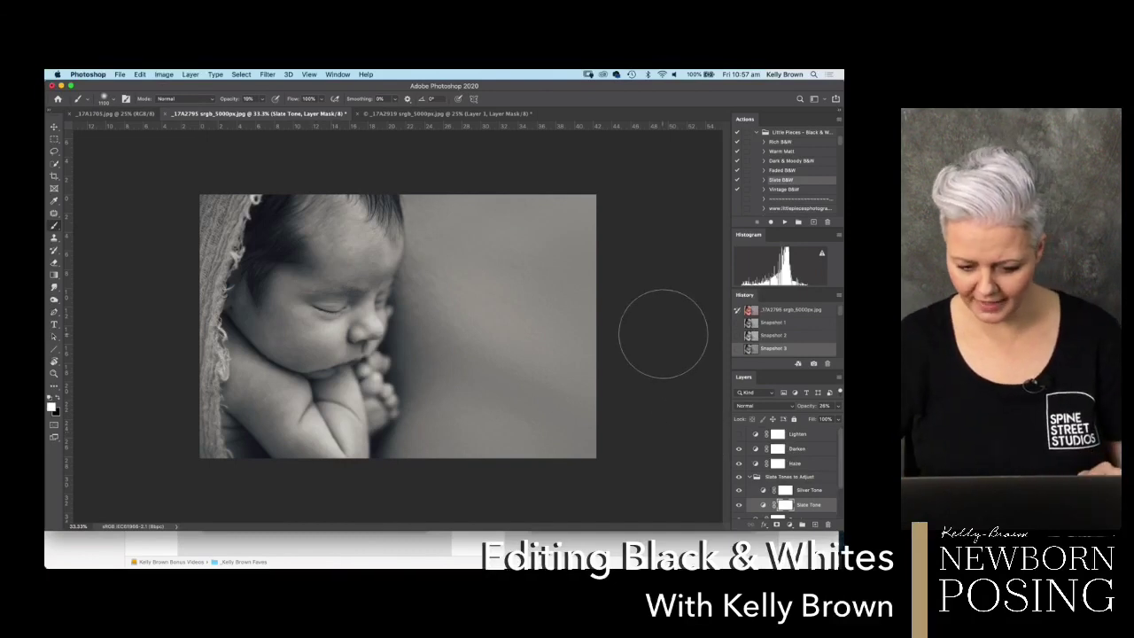
# Step: Run Dark & Moody B&W on _17A1705.jpg and select its Darken layer after comparing it
pyautogui.click(105, 114)
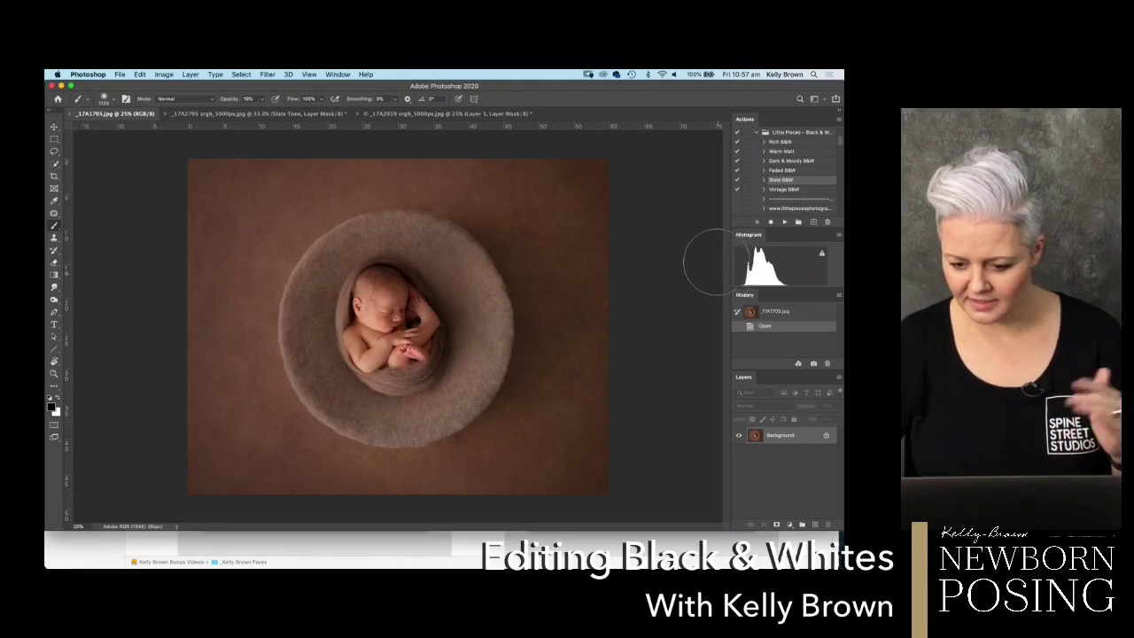
pyautogui.click(783, 170)
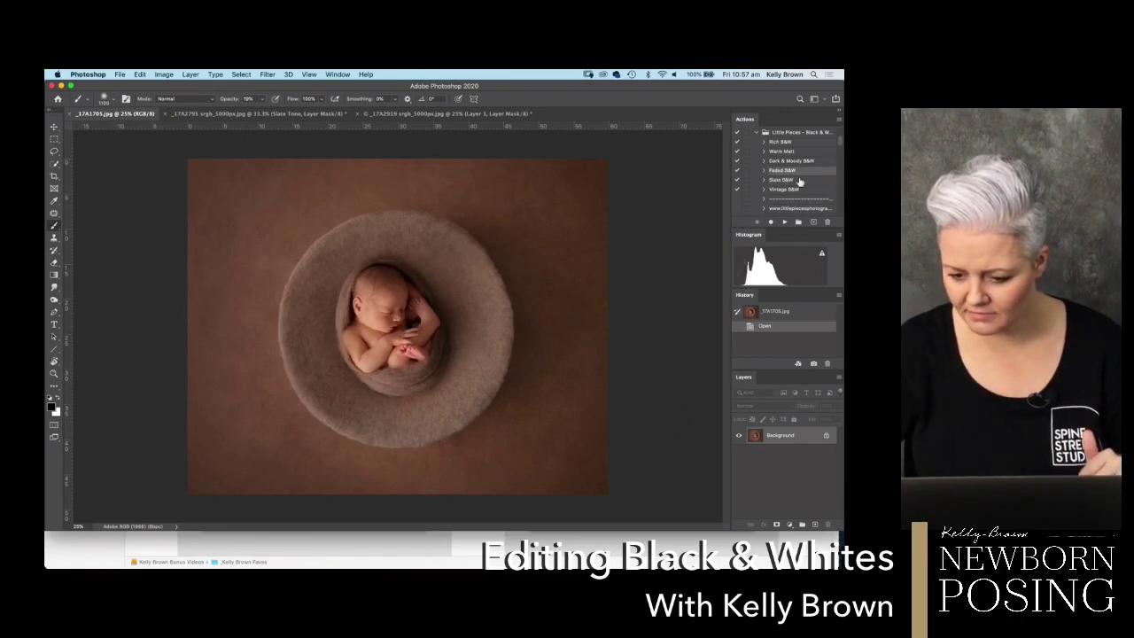
pyautogui.click(784, 163)
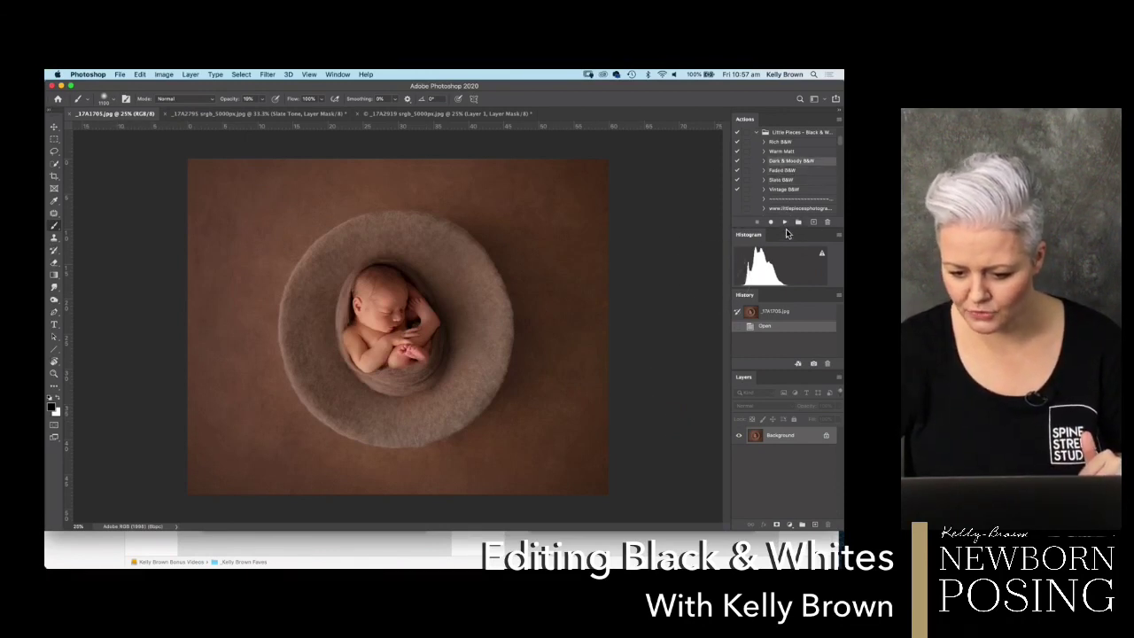
pyautogui.click(784, 221)
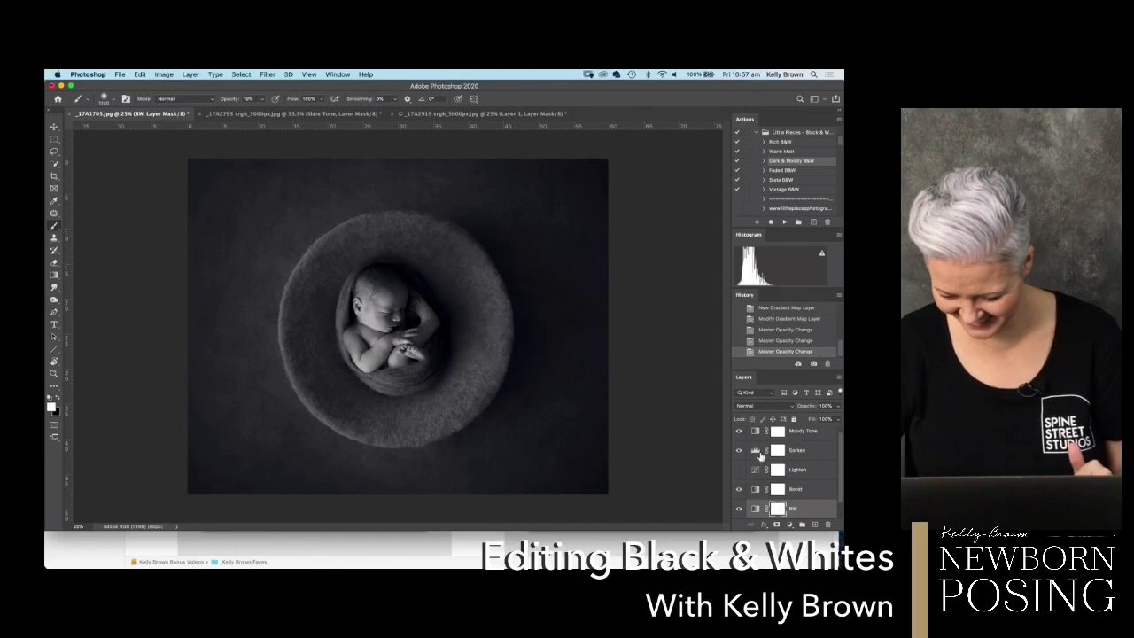
pyautogui.click(741, 452)
pyautogui.click(739, 452)
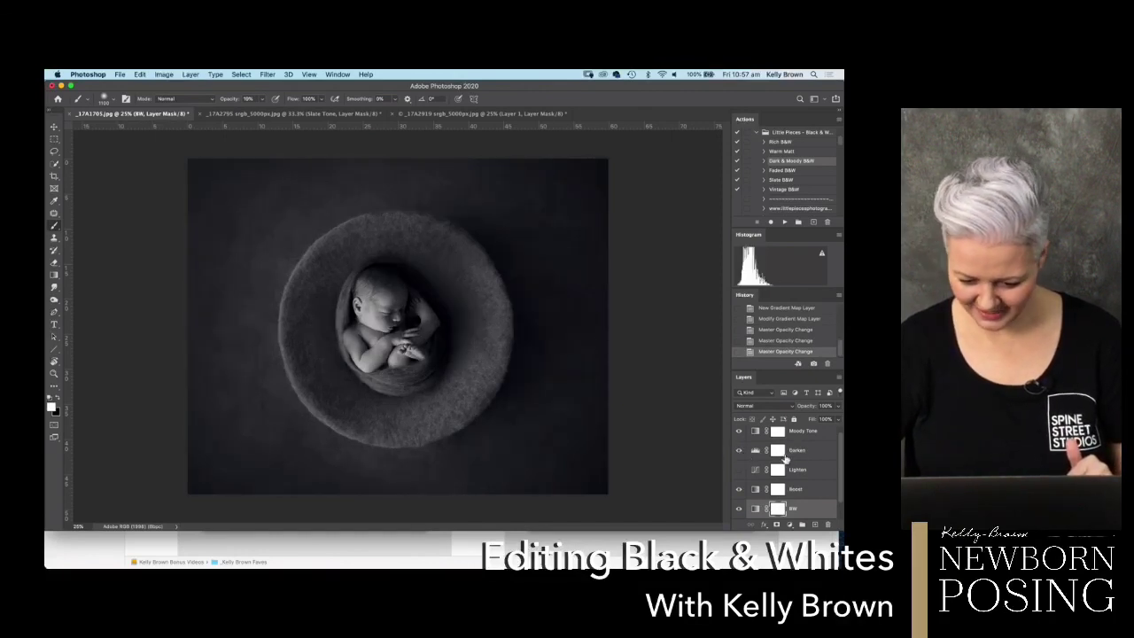
pyautogui.click(791, 454)
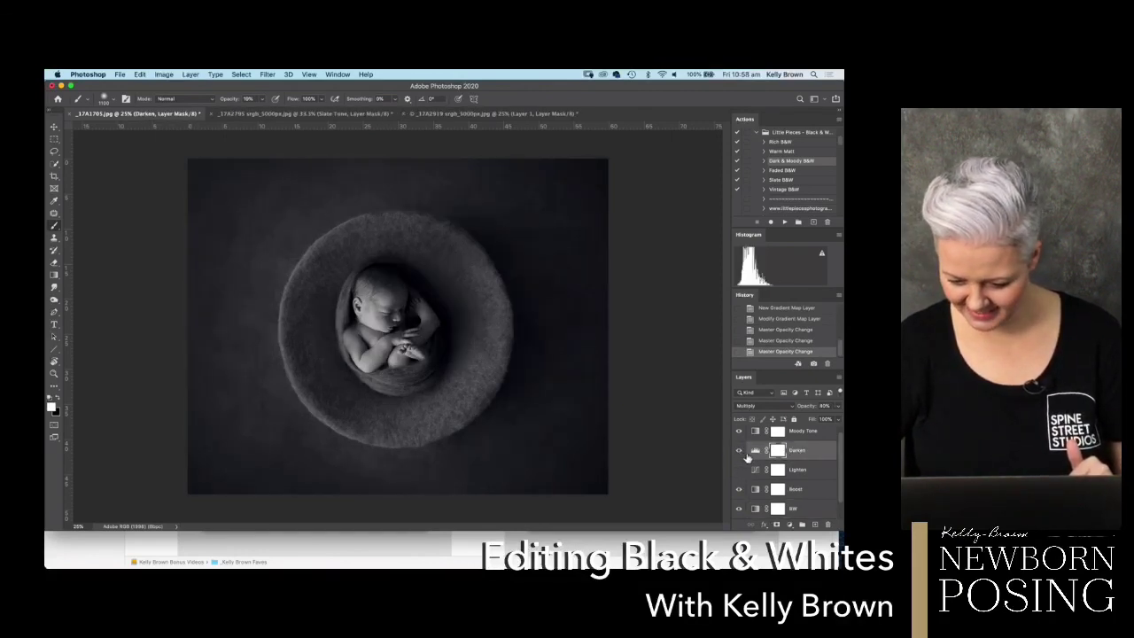
# Step: Set Darken to 0% and invert the Boost mask, painting Boost back onto the baby
pyautogui.moveTo(808, 409); pyautogui.dragTo(789, 416)
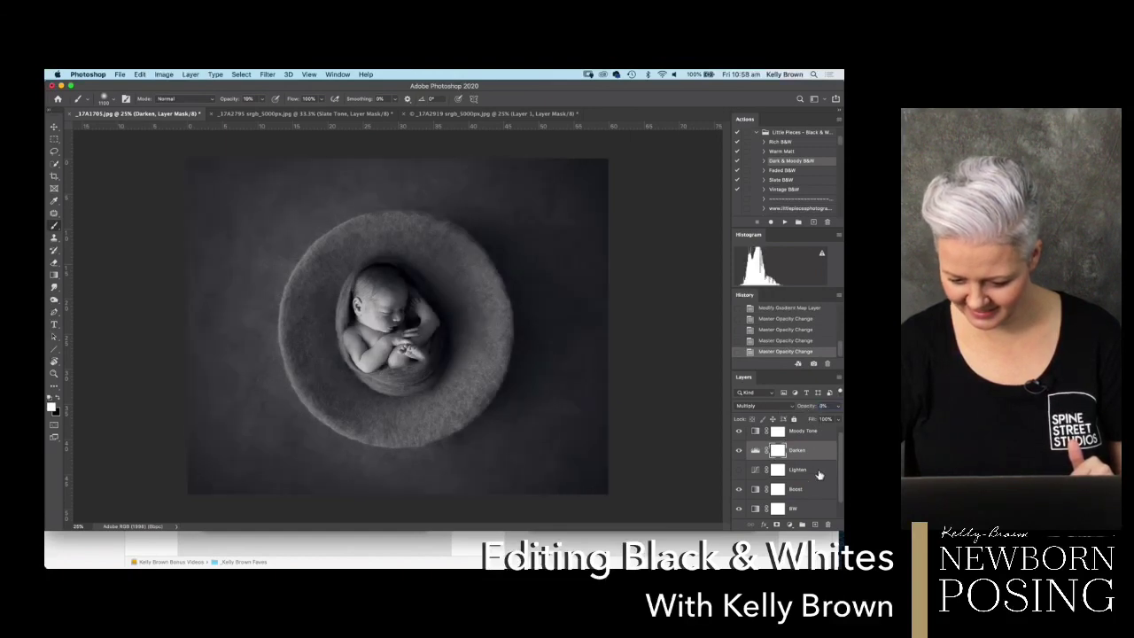
pyautogui.scroll(-1, 797, 496)
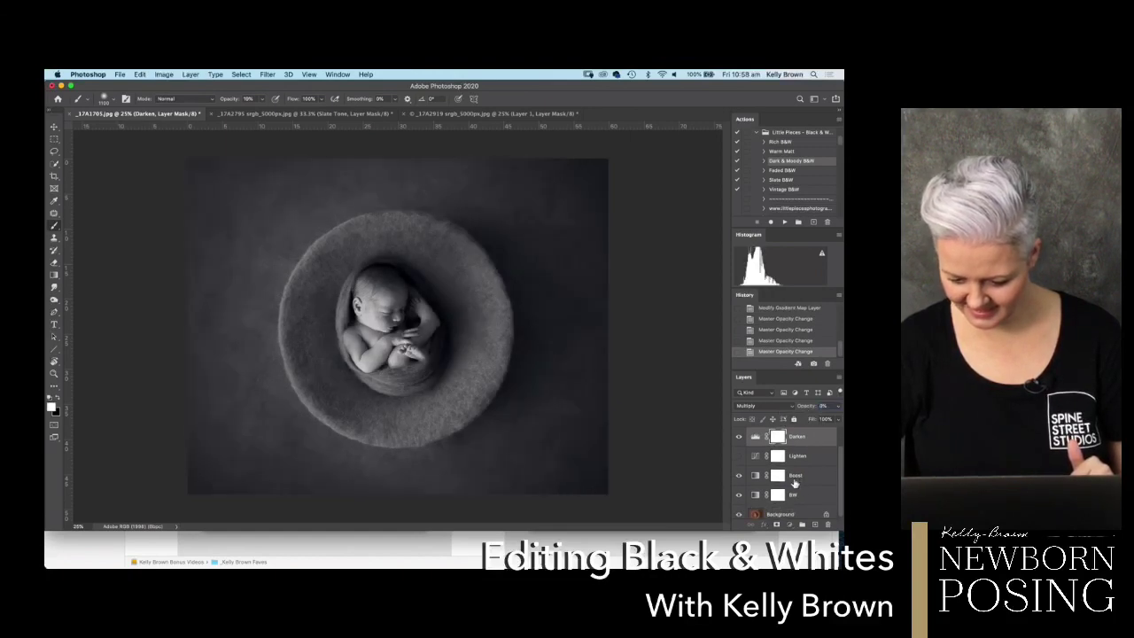
pyautogui.click(795, 478)
pyautogui.click(741, 477)
pyautogui.click(741, 477)
pyautogui.click(741, 476)
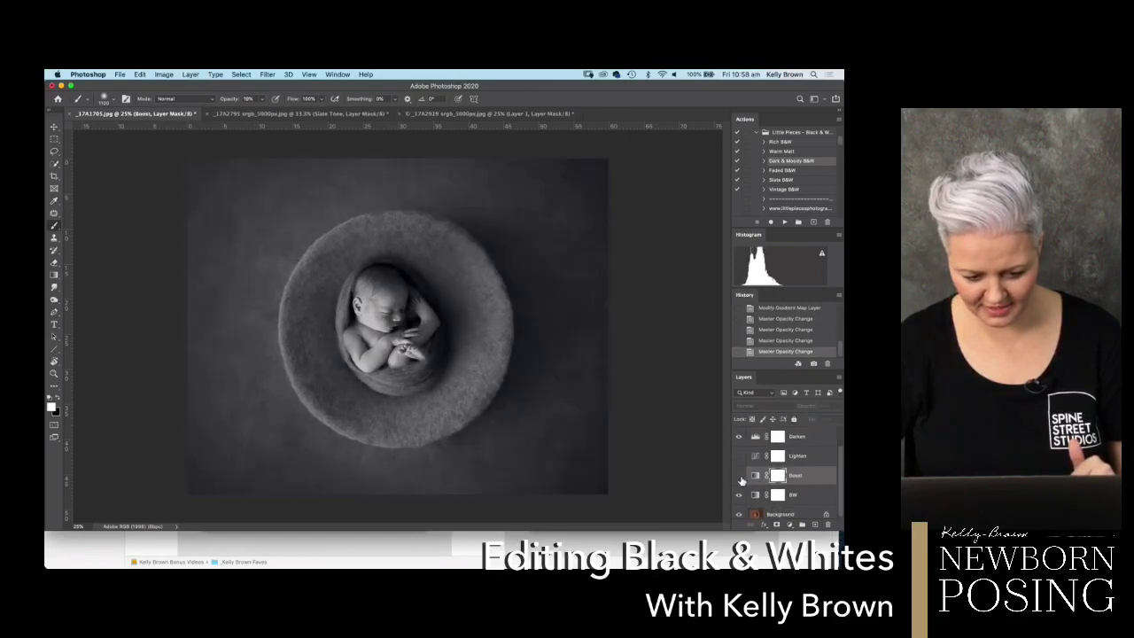
pyautogui.click(740, 476)
pyautogui.press('super+i')
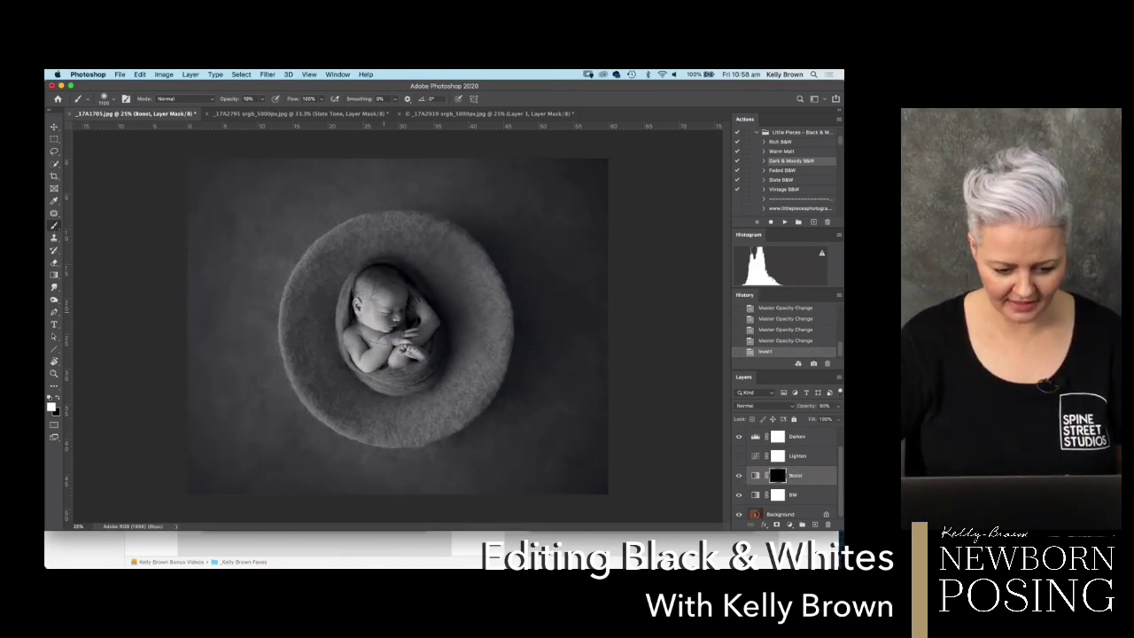
pyautogui.moveTo(386, 337); pyautogui.dragTo(382, 337)
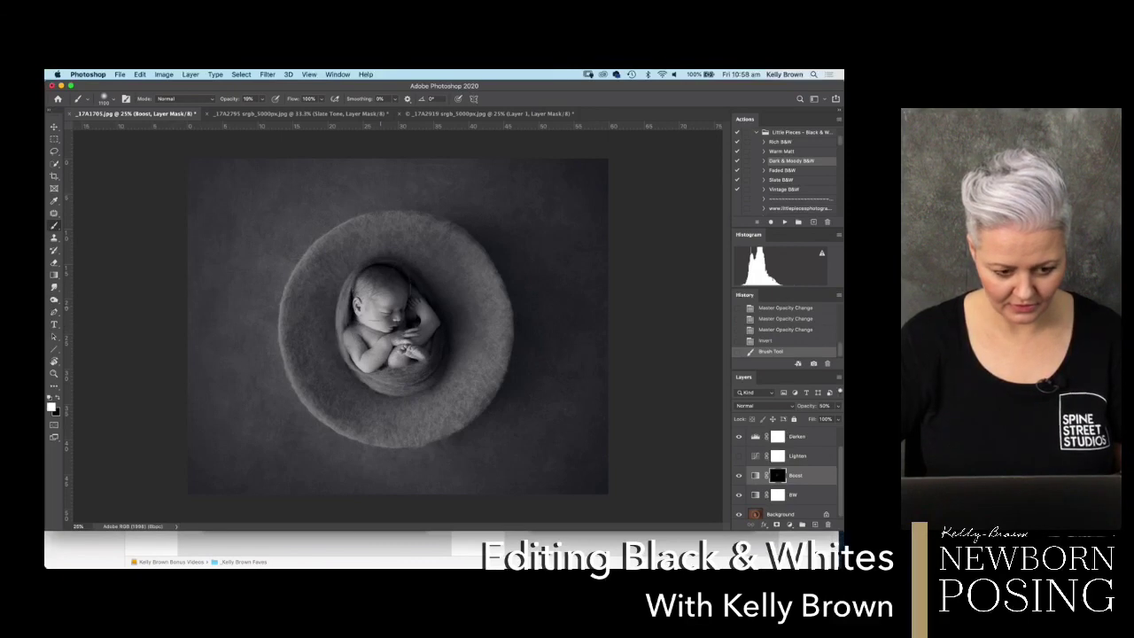
pyautogui.press('2')
pyautogui.moveTo(397, 293)
pyautogui.mouseDown()
pyautogui.moveTo(401, 338)
pyautogui.moveTo(386, 347)
pyautogui.moveTo(382, 299)
pyautogui.mouseUp()
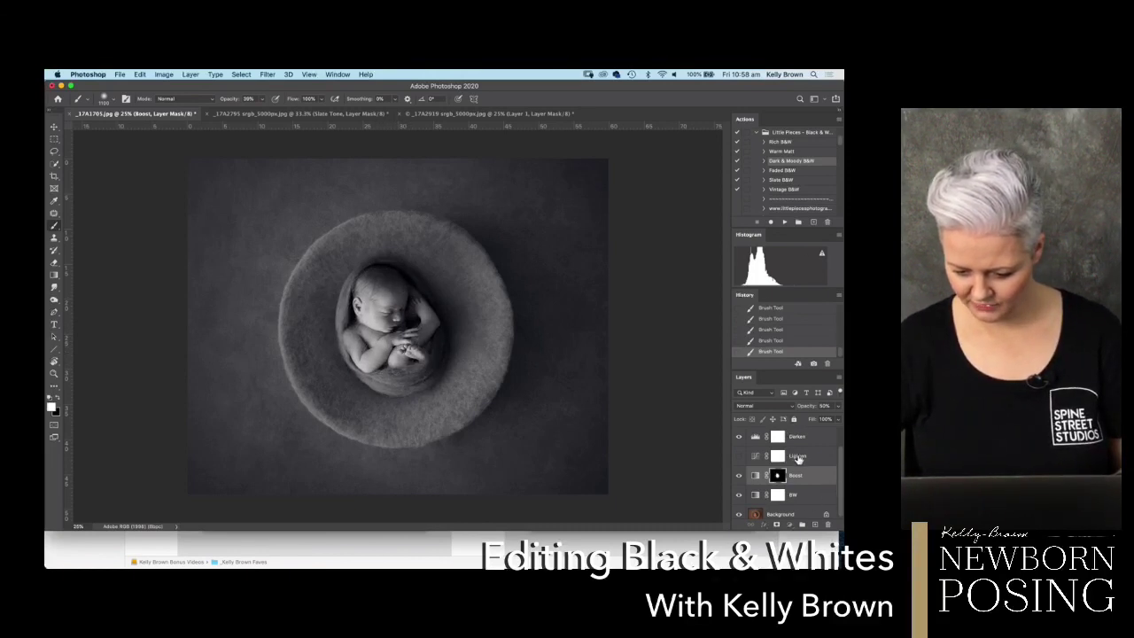
# Step: Invert the Lighten mask, raise Lighten to 76%, and paint it onto baby and basket
pyautogui.click(798, 456)
pyautogui.click(738, 456)
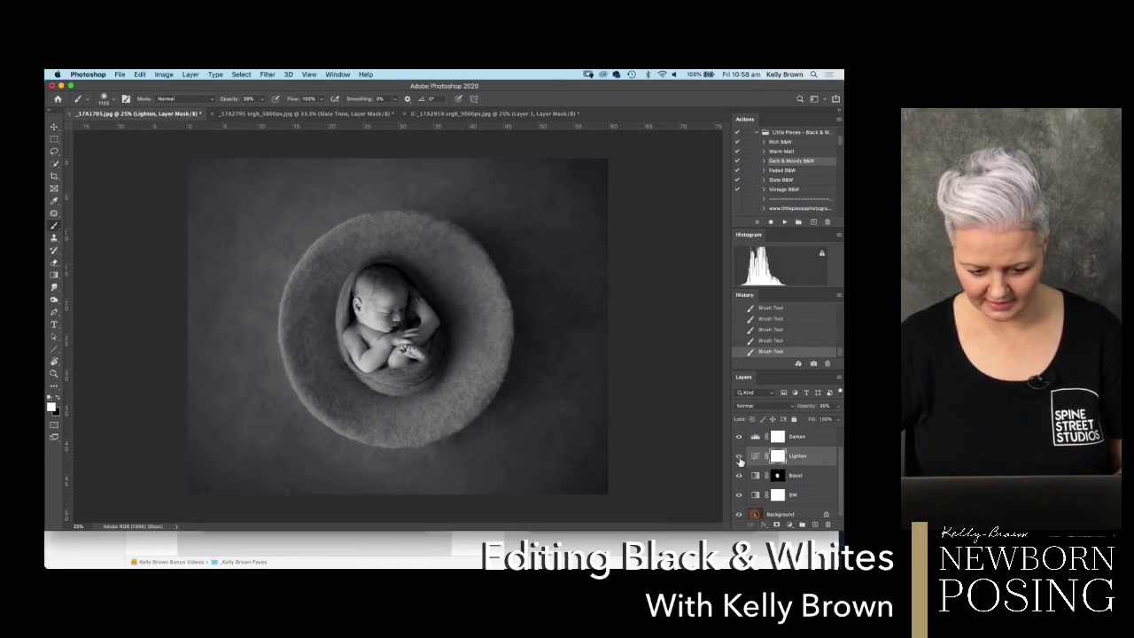
pyautogui.press('super+i')
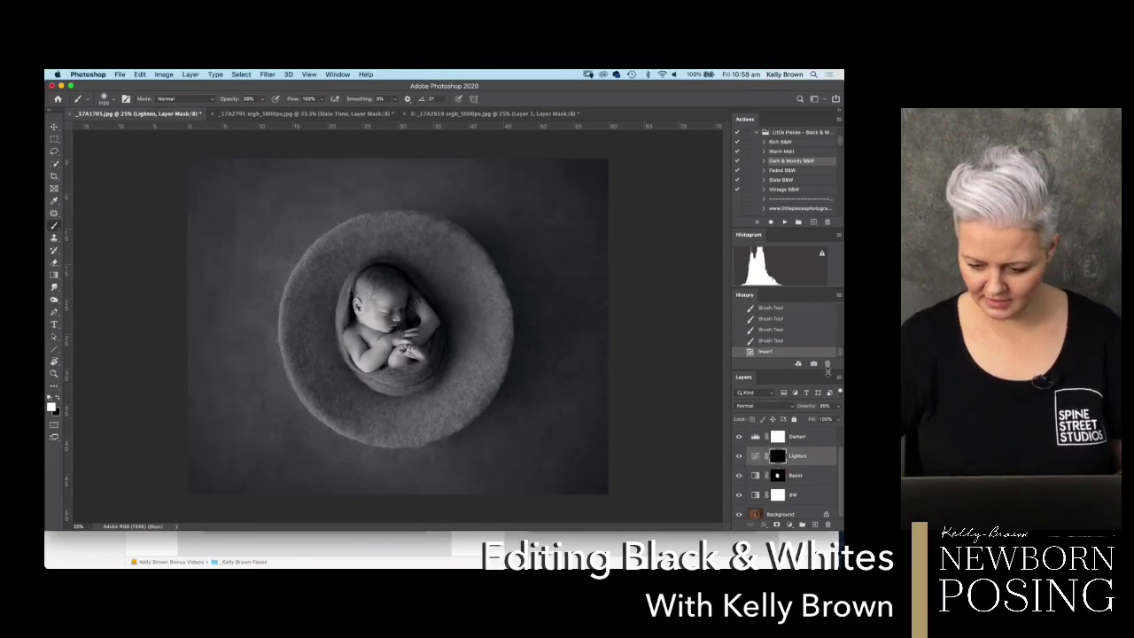
pyautogui.moveTo(807, 409); pyautogui.dragTo(828, 409)
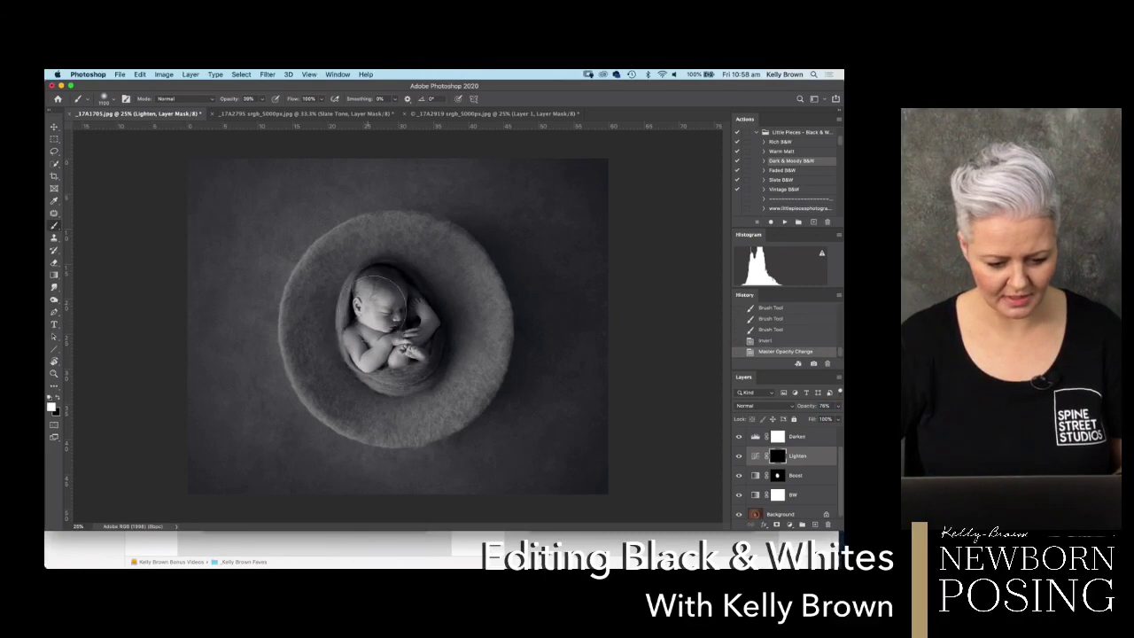
pyautogui.press('[')
pyautogui.press('[')
pyautogui.press('[')
pyautogui.press('[')
pyautogui.press('[')
pyautogui.press('[')
pyautogui.press('[')
pyautogui.press('[')
pyautogui.press('[')
pyautogui.press('[')
pyautogui.press('[')
pyautogui.press('[')
pyautogui.press('[')
pyautogui.press('[')
pyautogui.press('[')
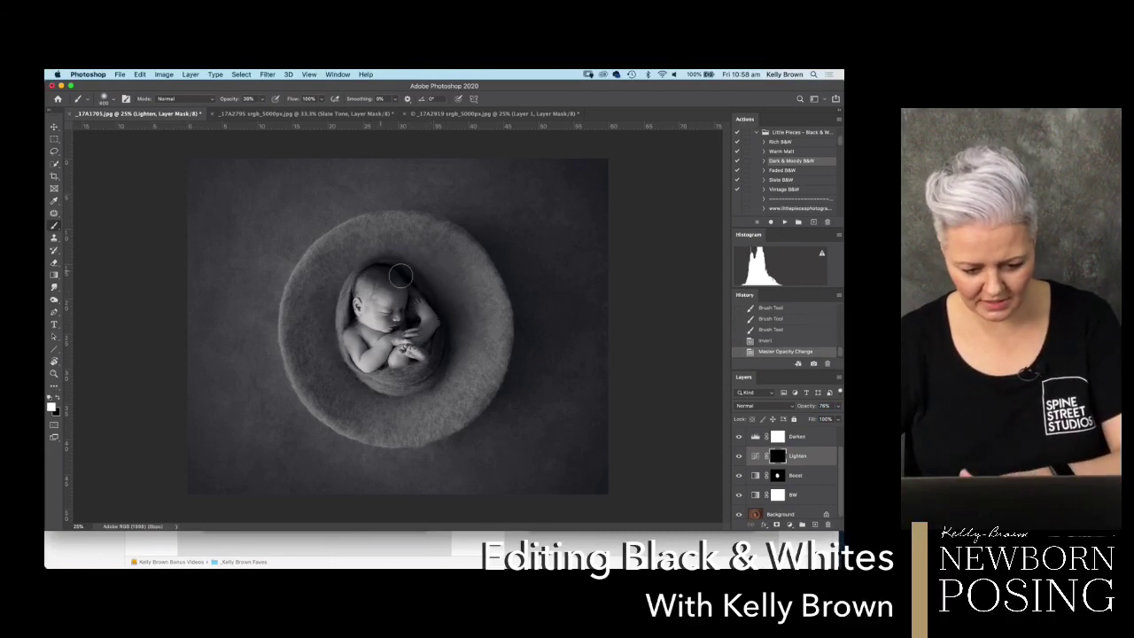
pyautogui.moveTo(400, 275)
pyautogui.mouseDown()
pyautogui.moveTo(390, 274)
pyautogui.moveTo(436, 304)
pyautogui.moveTo(433, 377)
pyautogui.moveTo(440, 352)
pyautogui.moveTo(424, 298)
pyautogui.moveTo(448, 353)
pyautogui.mouseUp()
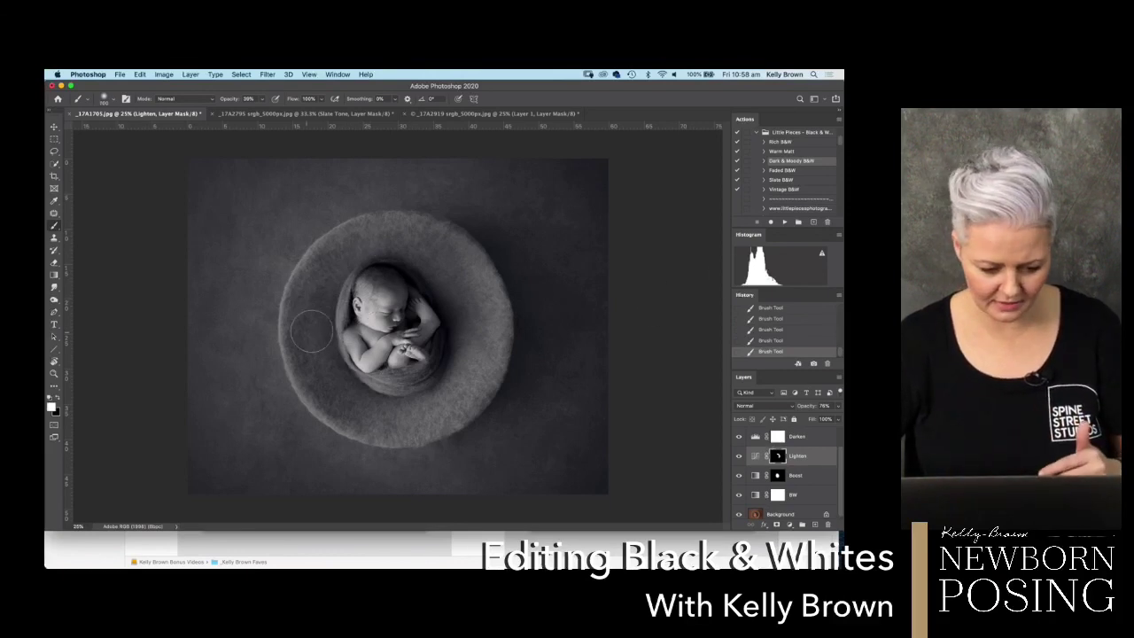
pyautogui.moveTo(310, 354)
pyautogui.mouseDown()
pyautogui.moveTo(359, 403)
pyautogui.moveTo(311, 315)
pyautogui.moveTo(327, 352)
pyautogui.moveTo(323, 279)
pyautogui.moveTo(364, 250)
pyautogui.mouseUp()
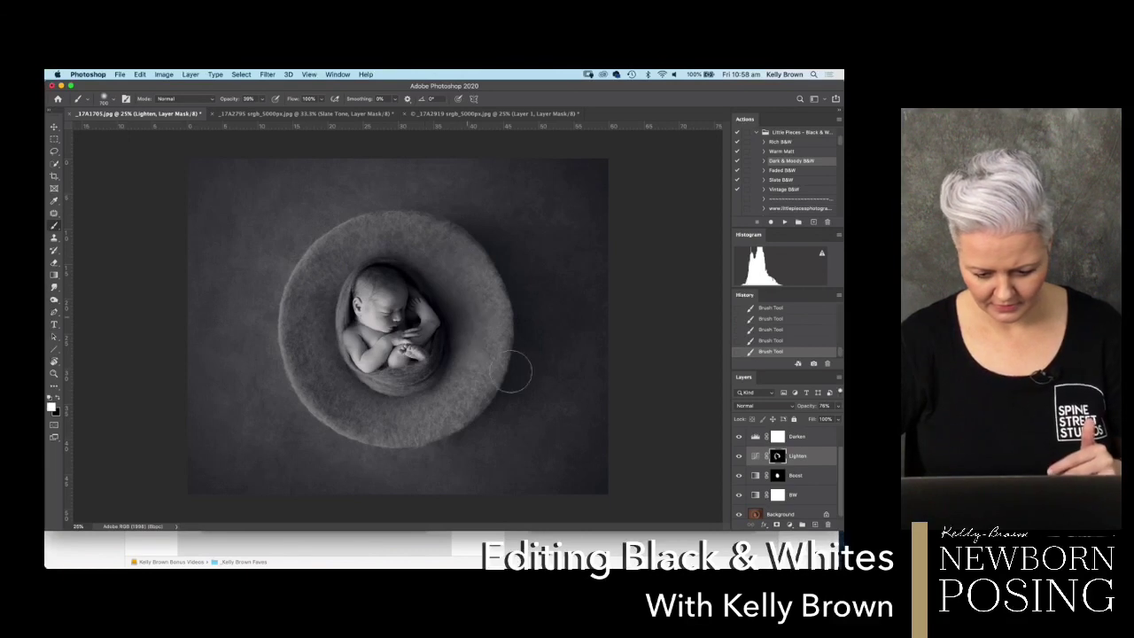
pyautogui.press(']')
pyautogui.press(']')
pyautogui.press(']')
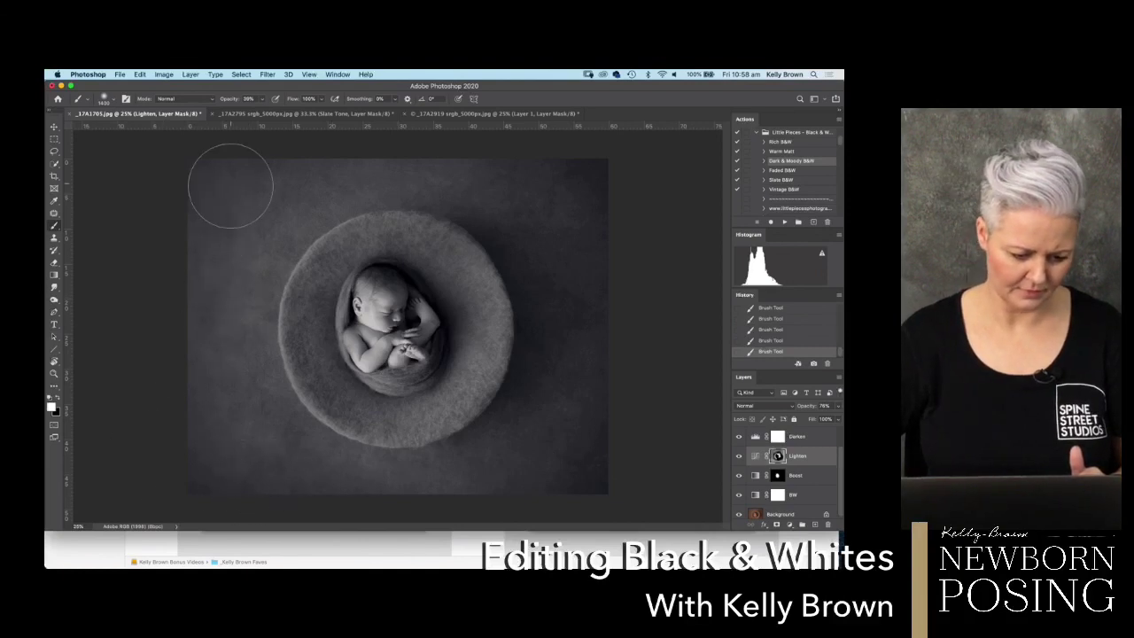
pyautogui.press('super+minus')
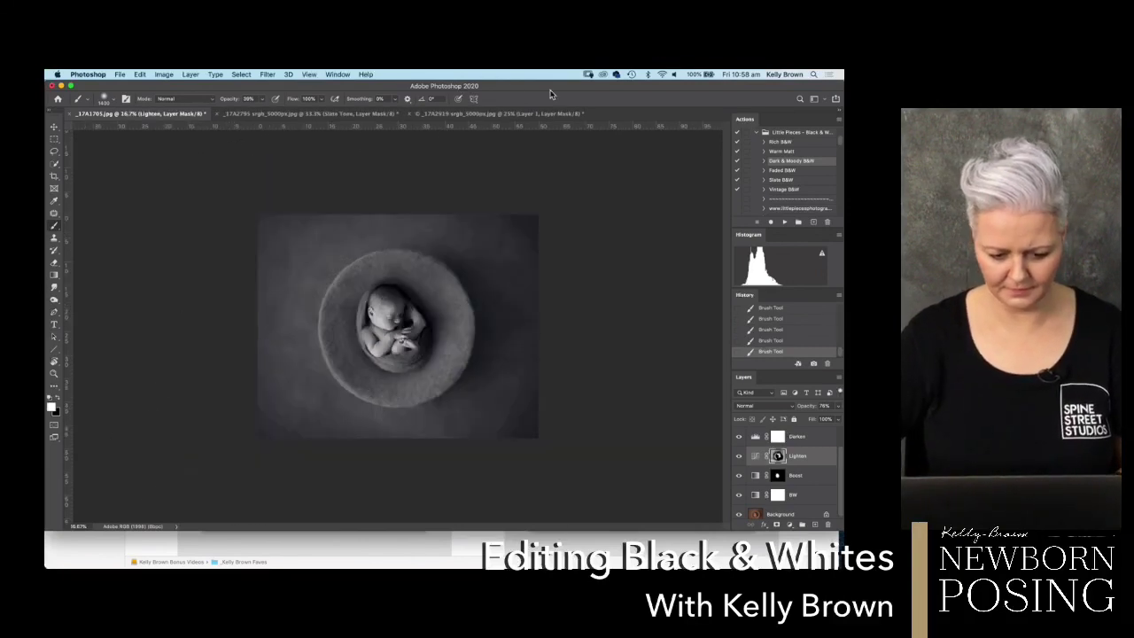
# Step: Lower the Boost layer's opacity to 40%
pyautogui.click(804, 479)
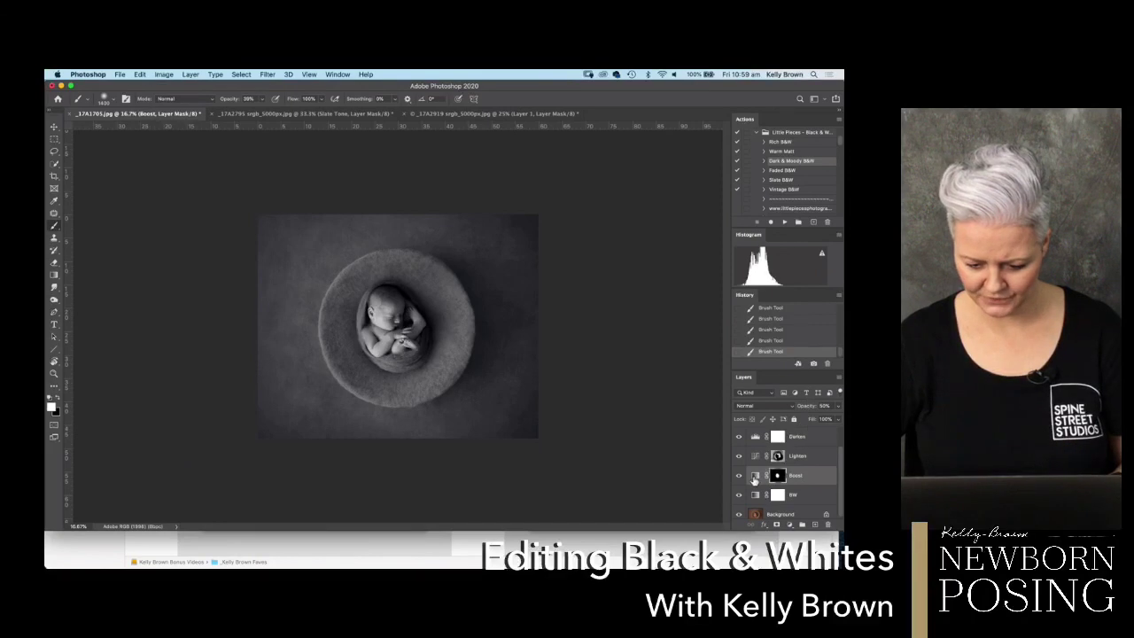
pyautogui.press('super+equal')
pyautogui.press('super+equal')
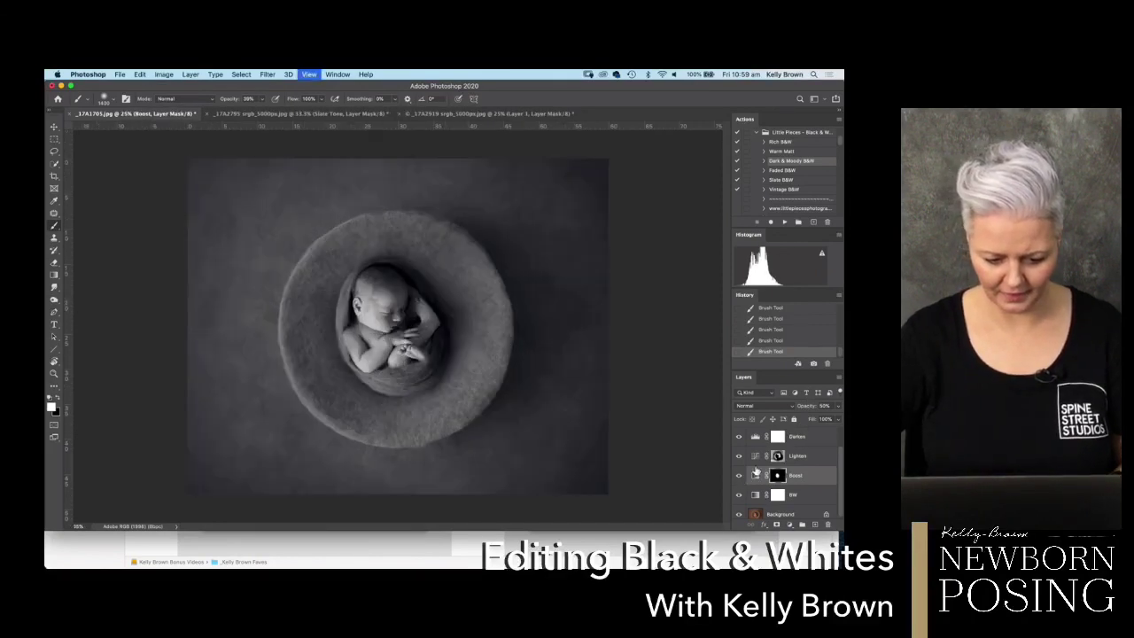
pyautogui.moveTo(809, 412); pyautogui.dragTo(802, 412)
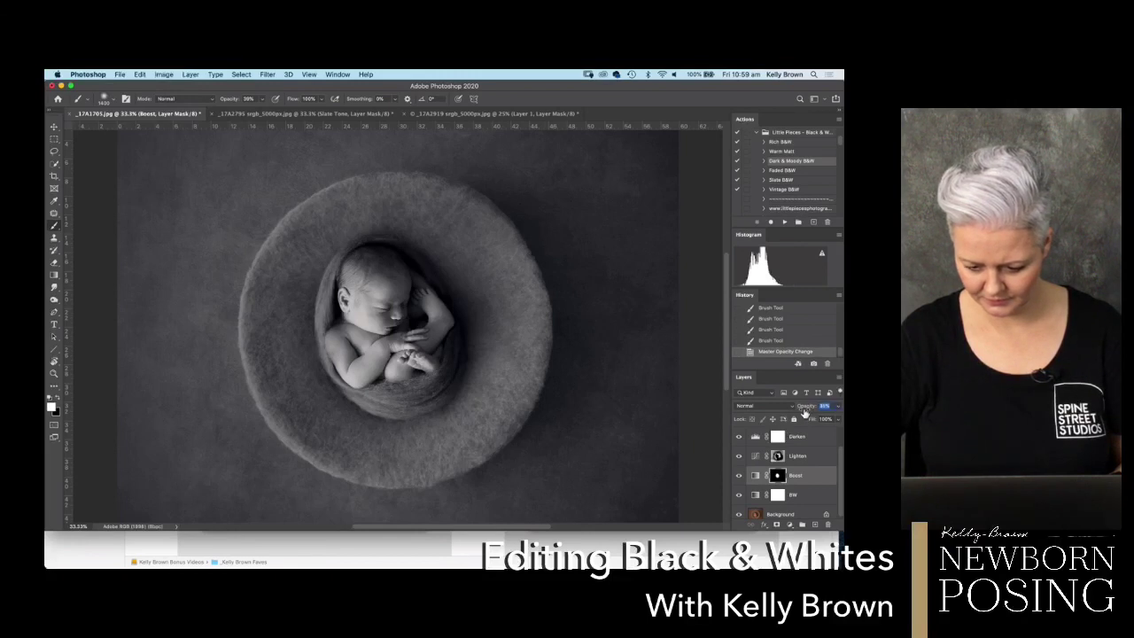
# Step: Hide Darken and compare Moody Tone, then lower Moody Tone opacity to 17%
pyautogui.scroll(1, 843, 429)
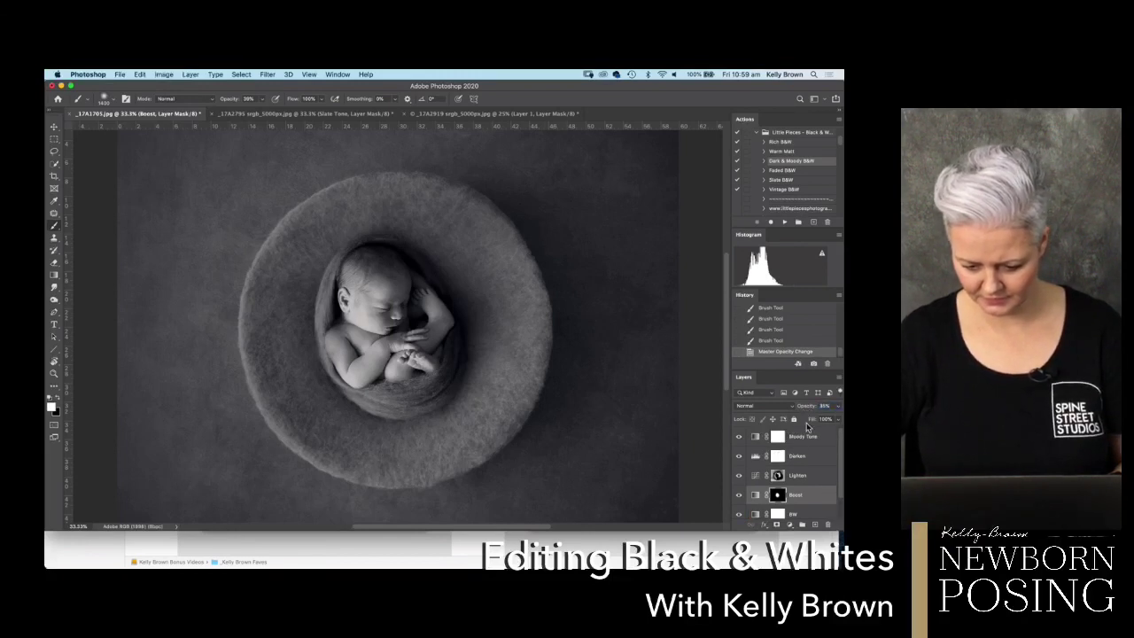
pyautogui.click(740, 457)
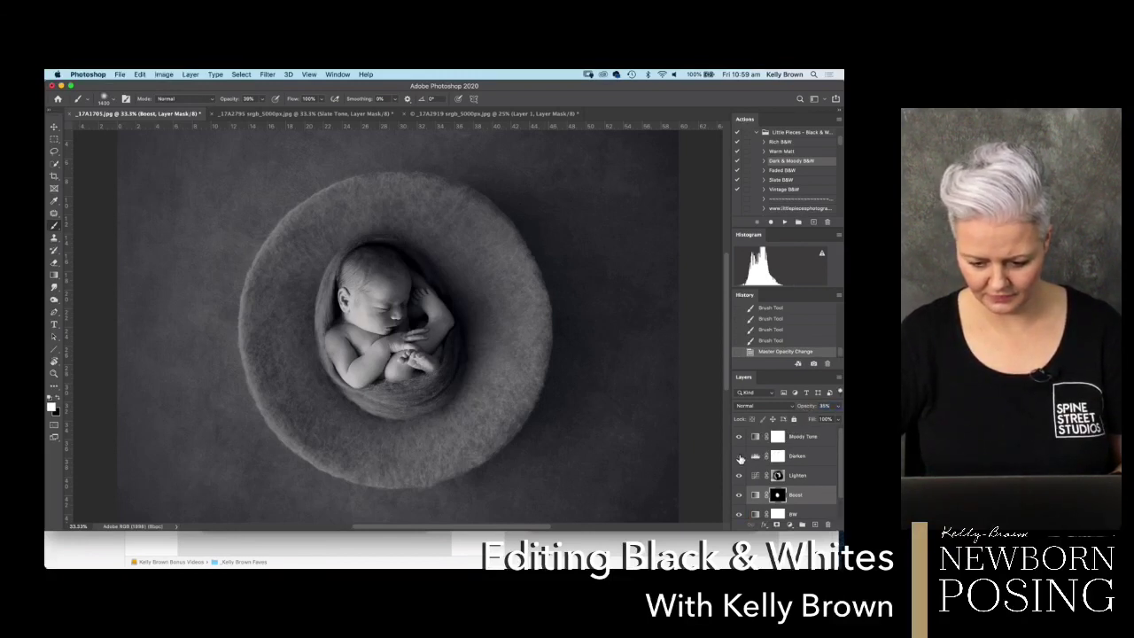
pyautogui.click(740, 438)
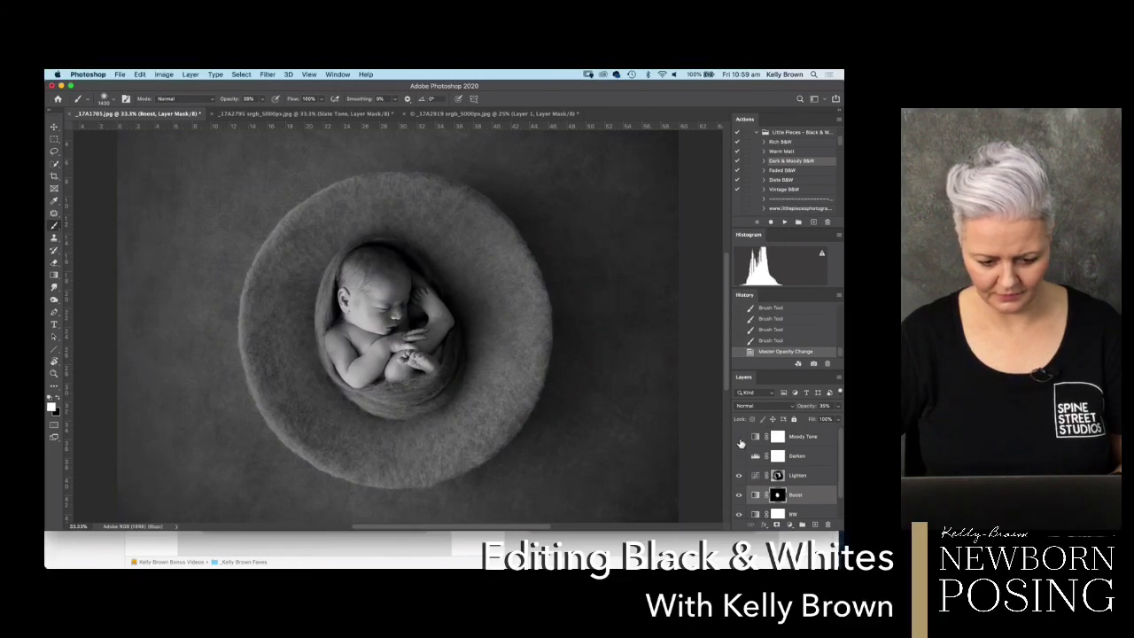
pyautogui.click(739, 438)
pyautogui.click(803, 438)
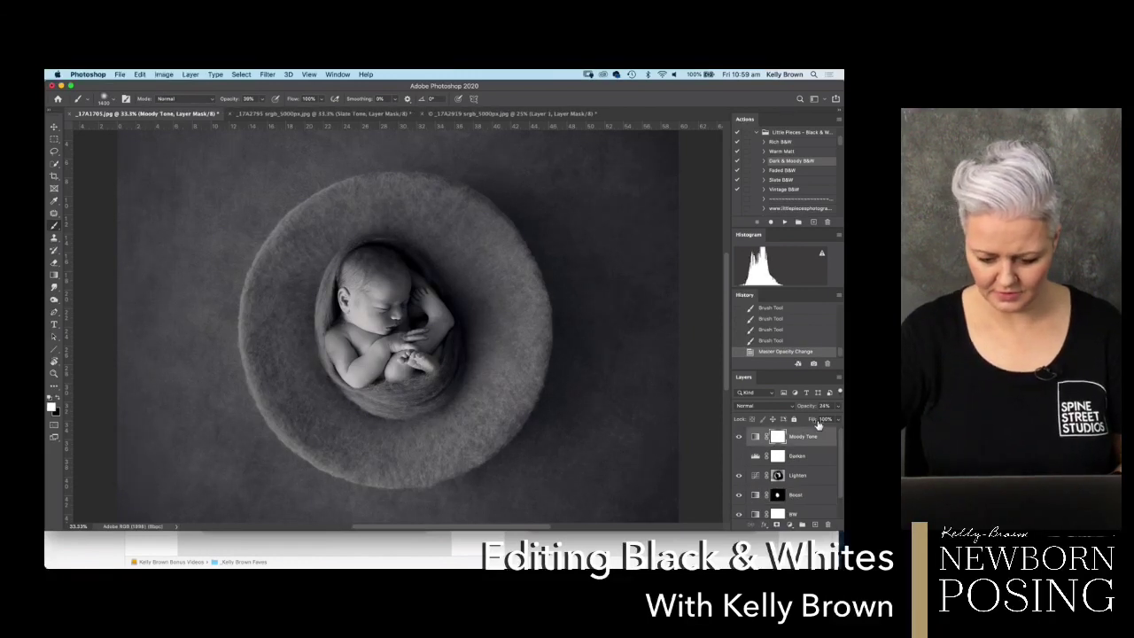
pyautogui.press('super+minus')
pyautogui.moveTo(816, 407); pyautogui.dragTo(807, 413)
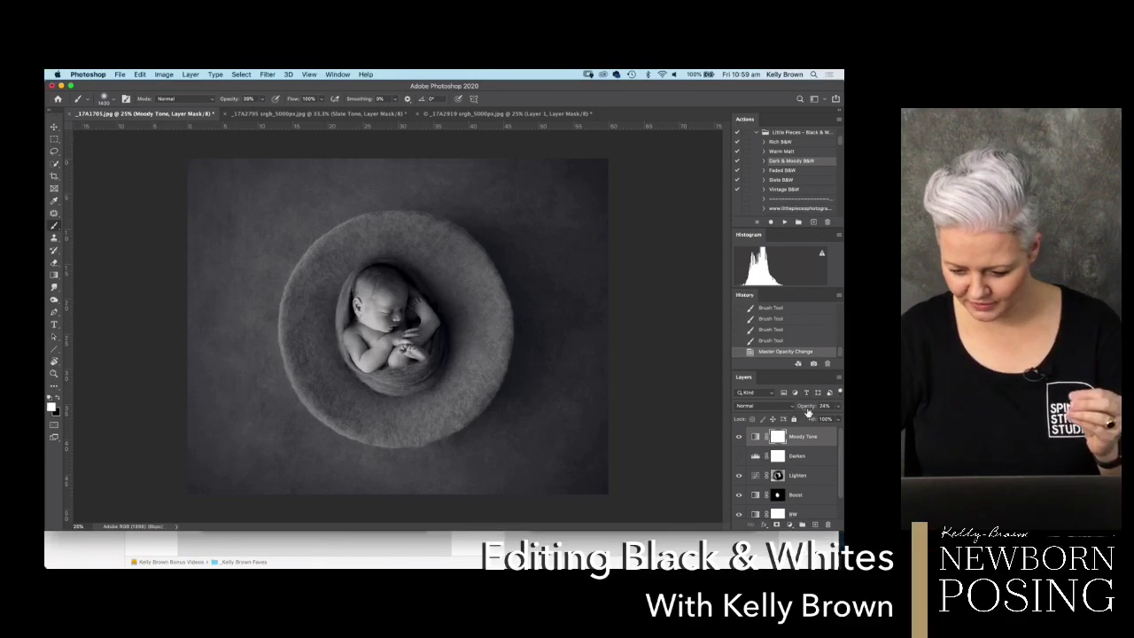
pyautogui.moveTo(803, 410); pyautogui.dragTo(801, 413)
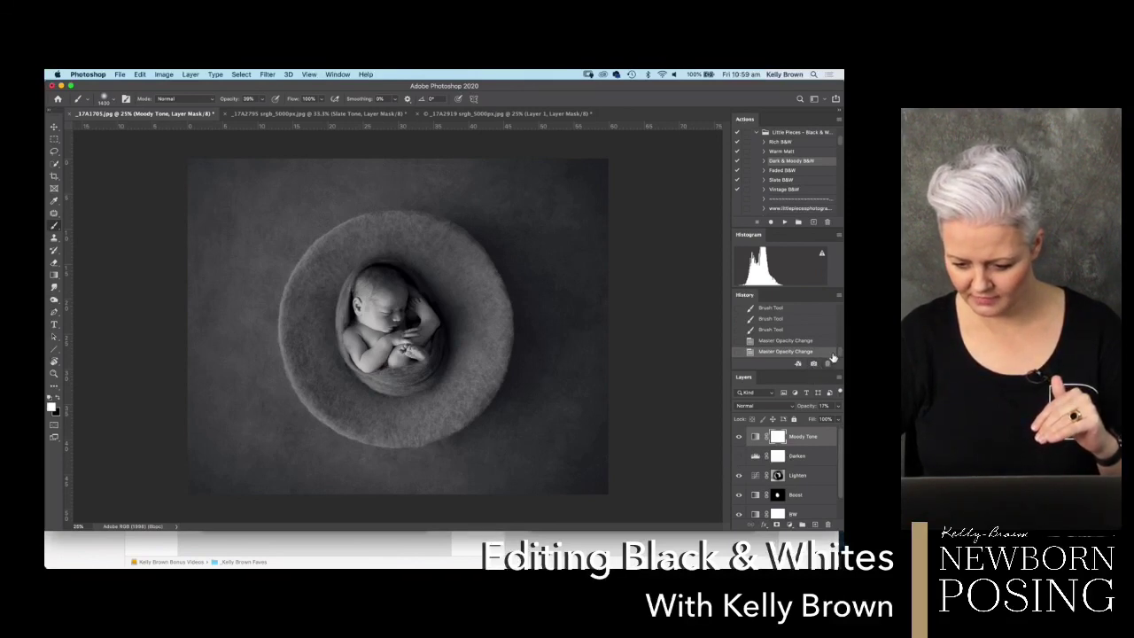
pyautogui.moveTo(838, 354); pyautogui.dragTo(842, 288)
# Step: Compare with the original, restore Snapshot 1, and bring the Finder faves window forward
pyautogui.click(778, 312)
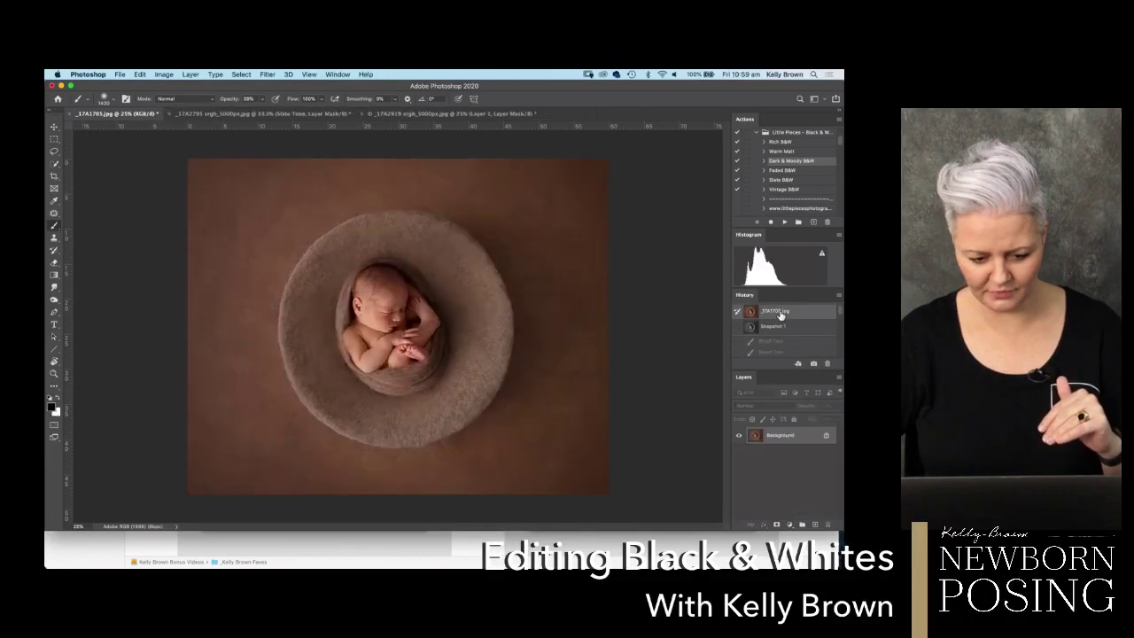
pyautogui.click(779, 330)
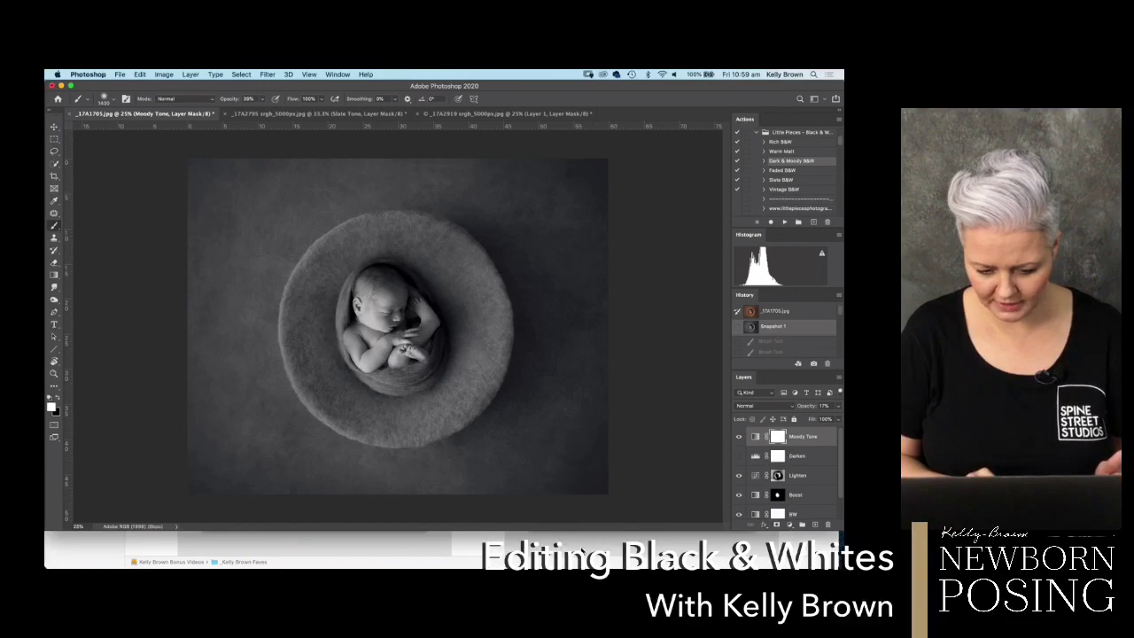
pyautogui.click(586, 546)
pyautogui.scroll(2, 523, 280)
# Step: Open the twins photo _17A0182 2.jpg in Adobe Photoshop 2020 via Open With
pyautogui.scroll(5, 517, 279)
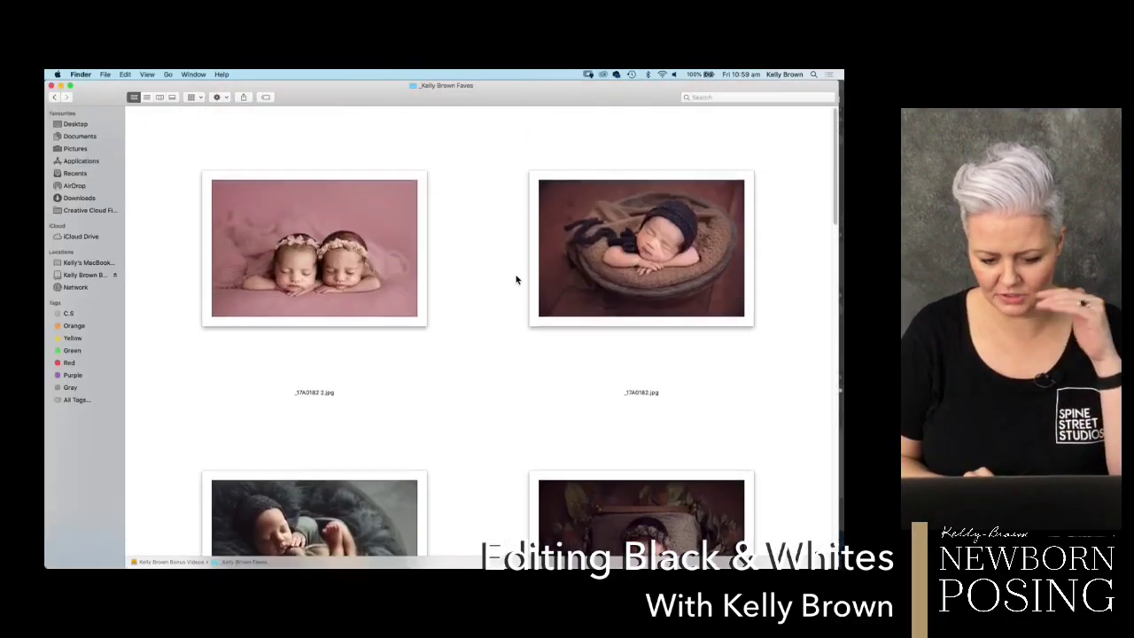
pyautogui.scroll(-2, 492, 369)
pyautogui.scroll(-1, 492, 368)
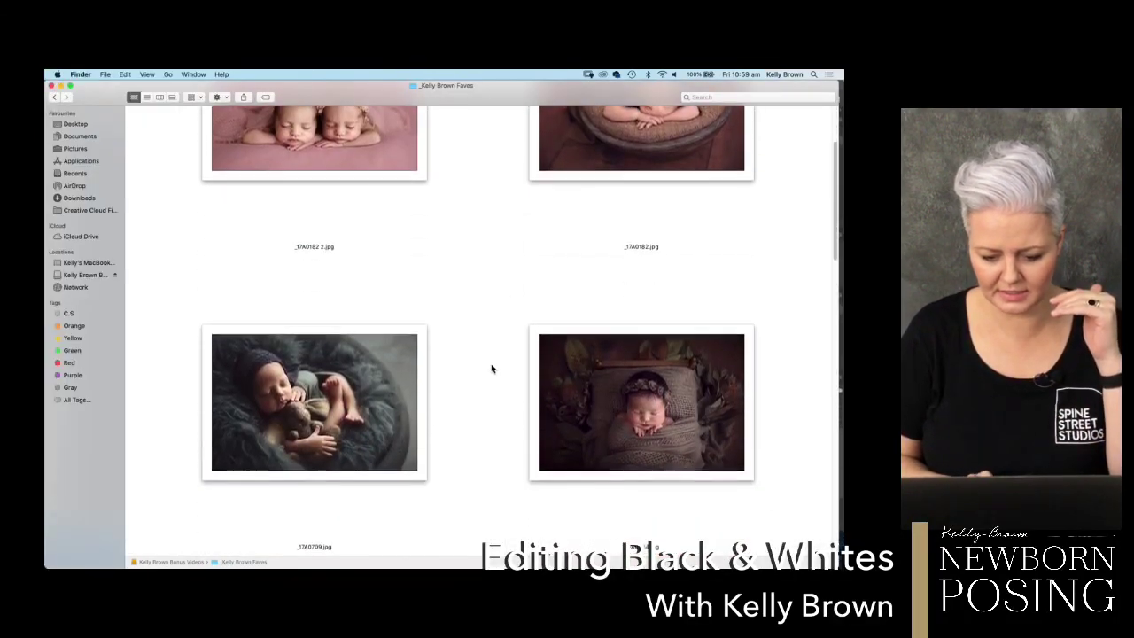
pyautogui.click(379, 446)
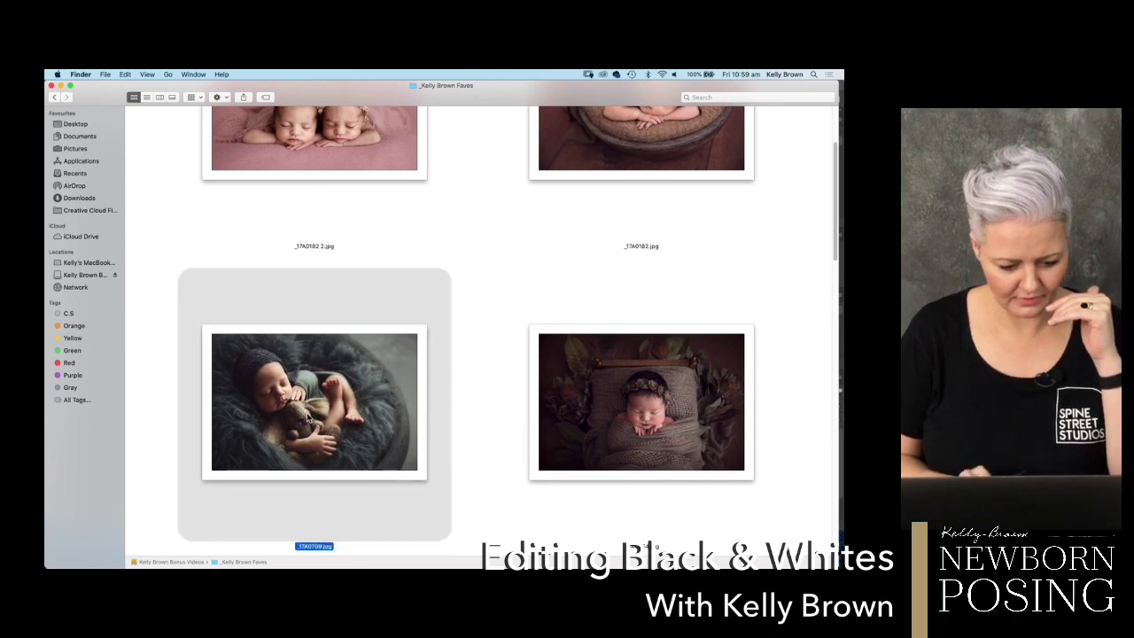
pyautogui.scroll(2, 403, 247)
pyautogui.click(335, 200)
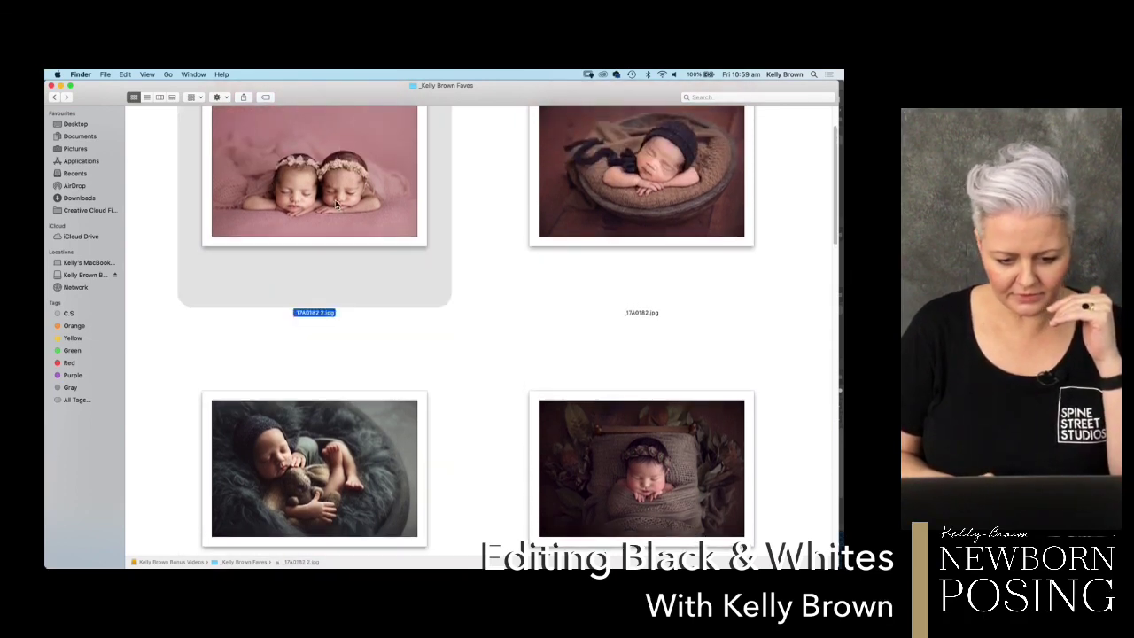
pyautogui.rightClick(334, 200)
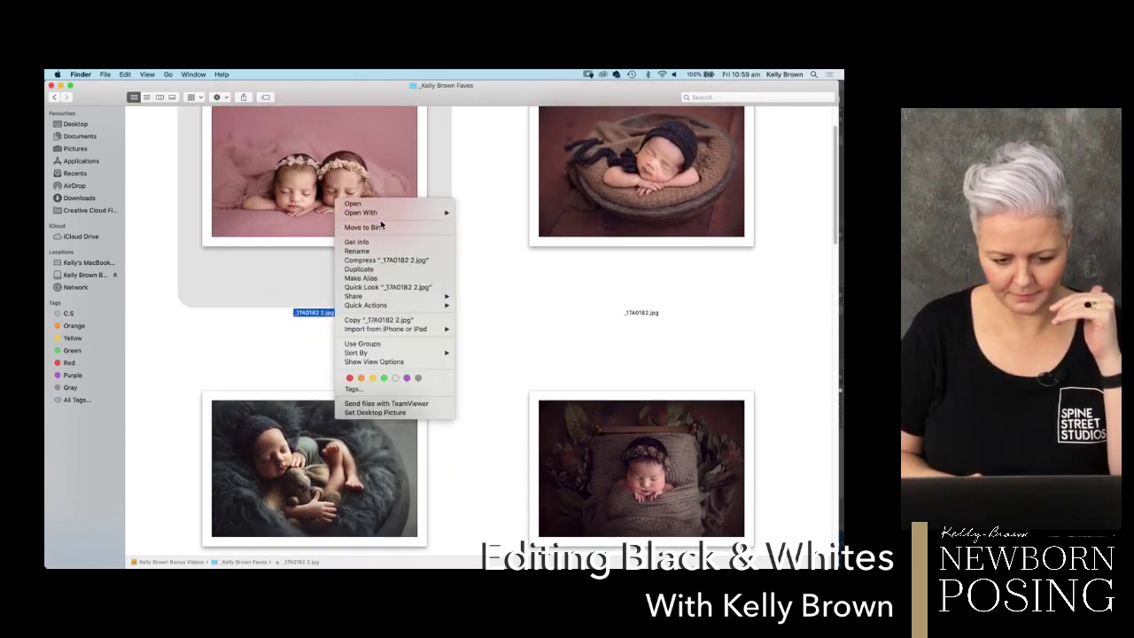
pyautogui.moveTo(392, 213)
pyautogui.click(497, 229)
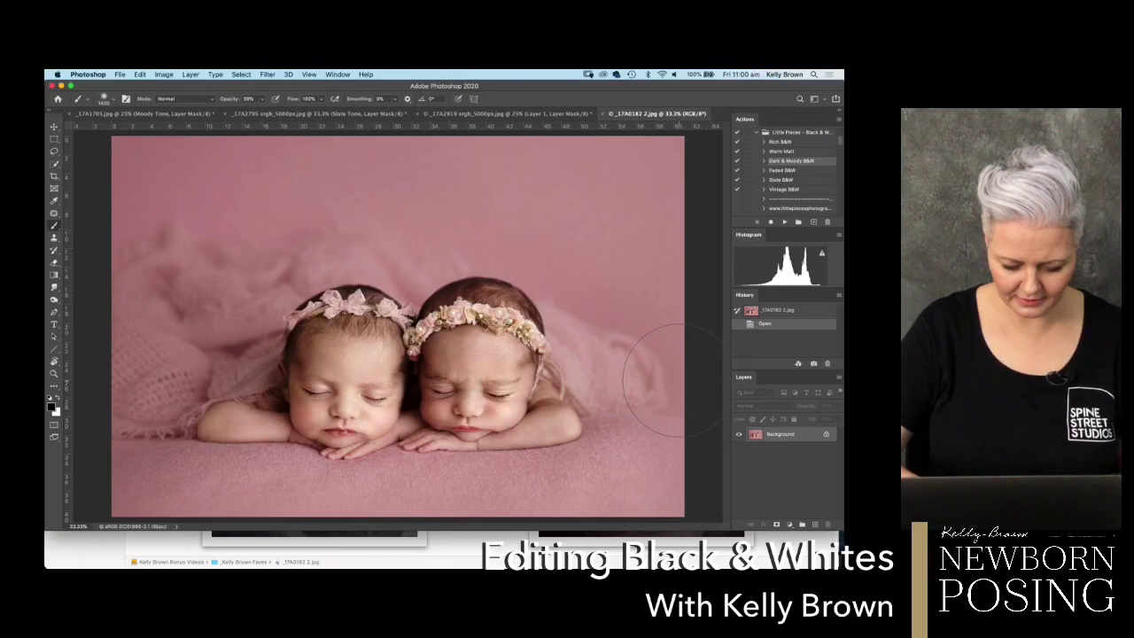
# Step: Duplicate the background to Layer 1 and apply a black-and-white Gradient Map, checking at 100%
pyautogui.hotkey('ctrl', 'j')
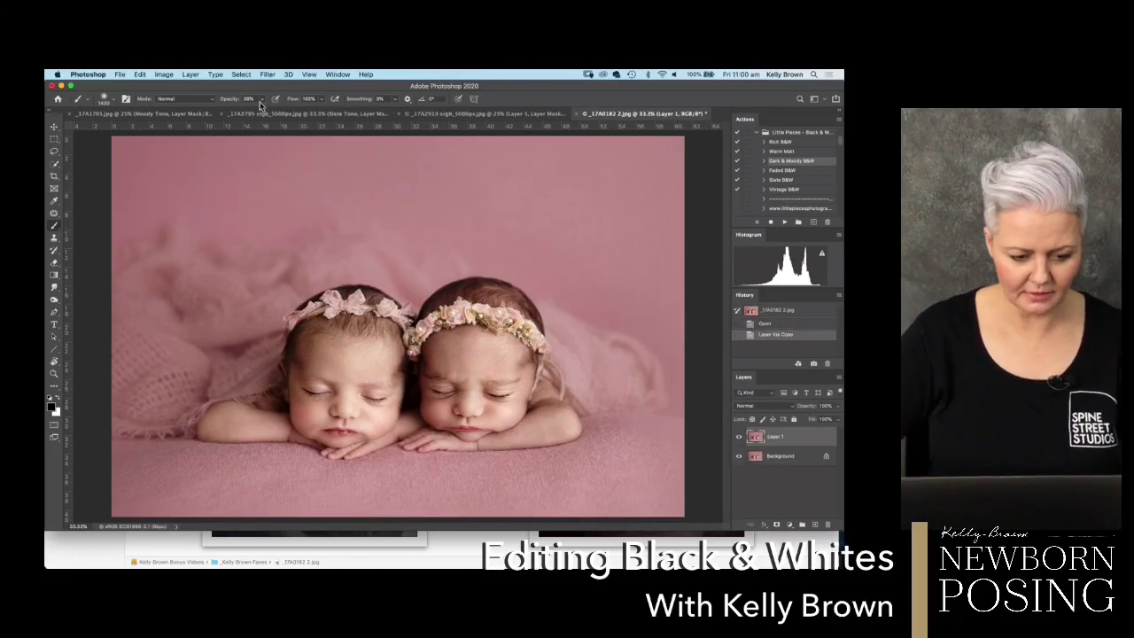
pyautogui.click(164, 74)
pyautogui.moveTo(182, 101)
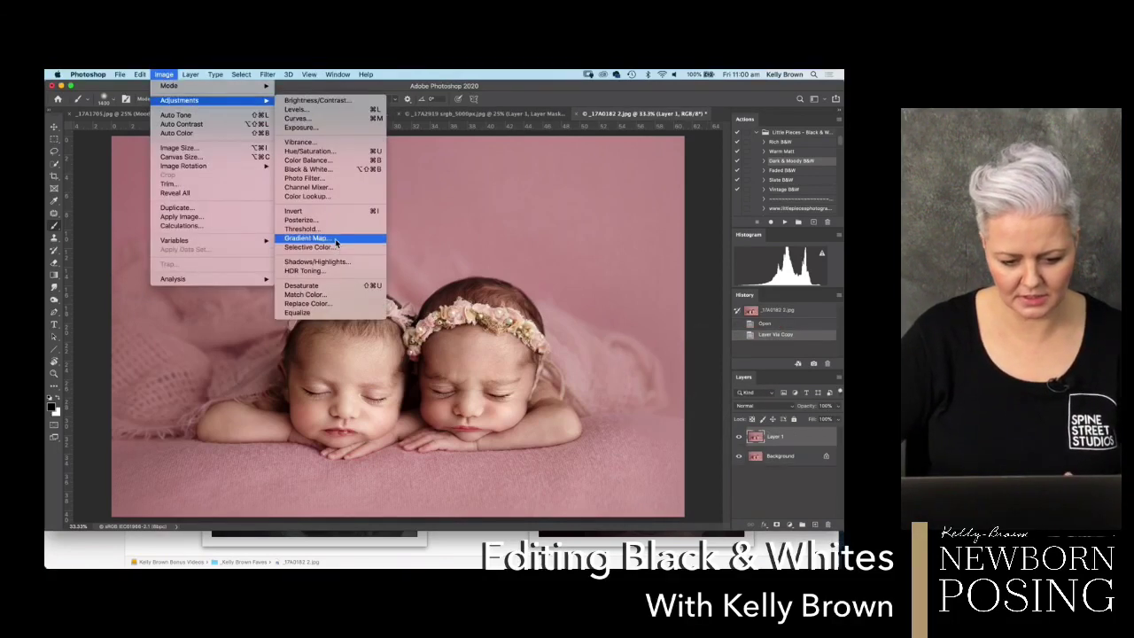
pyautogui.click(306, 238)
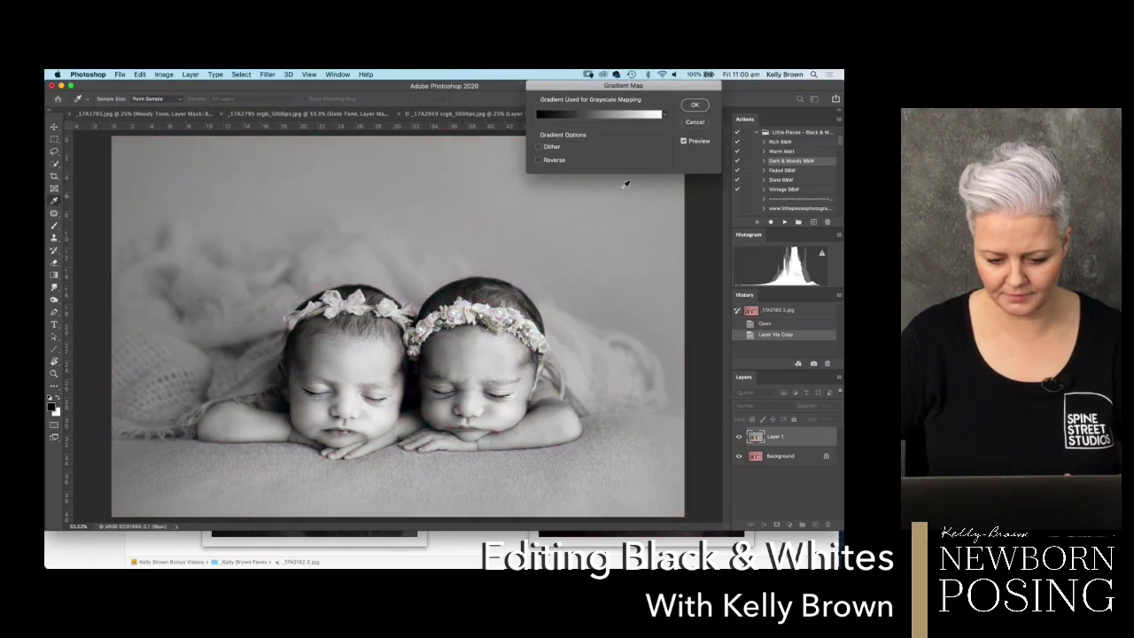
pyautogui.click(695, 105)
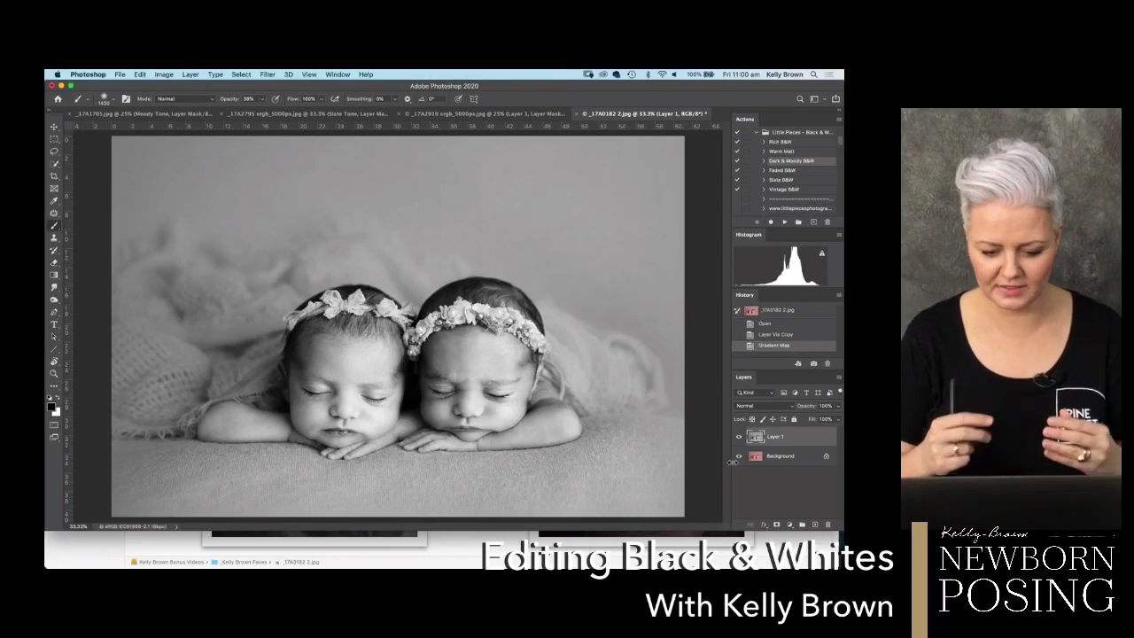
pyautogui.press('super+1')
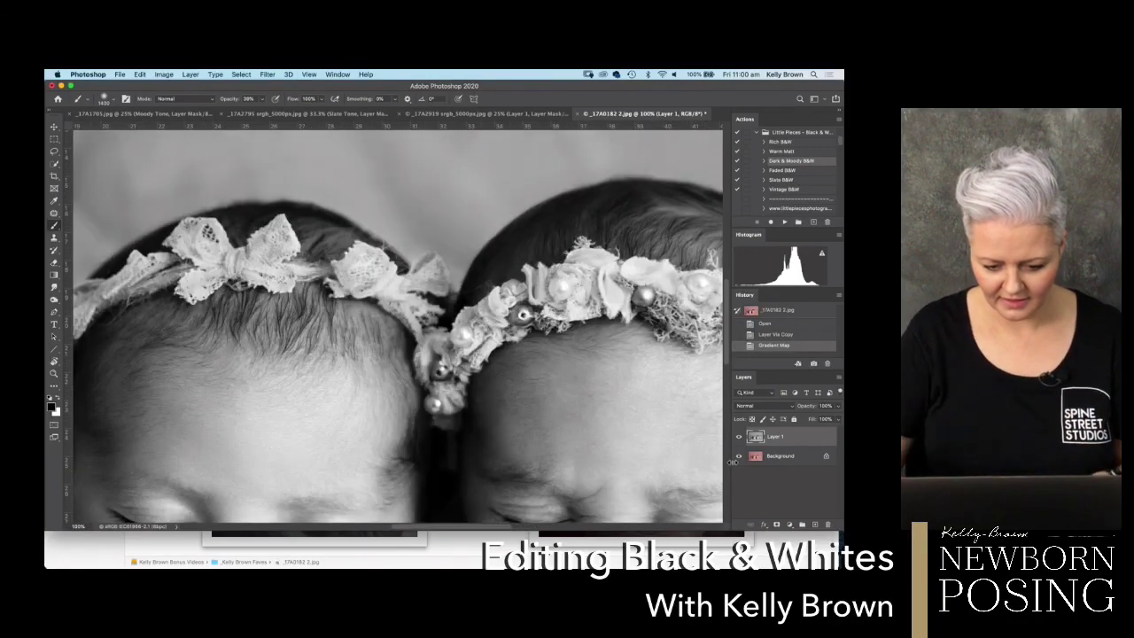
pyautogui.hscroll(10, 625, 417)
pyautogui.scroll(-3, 625, 417)
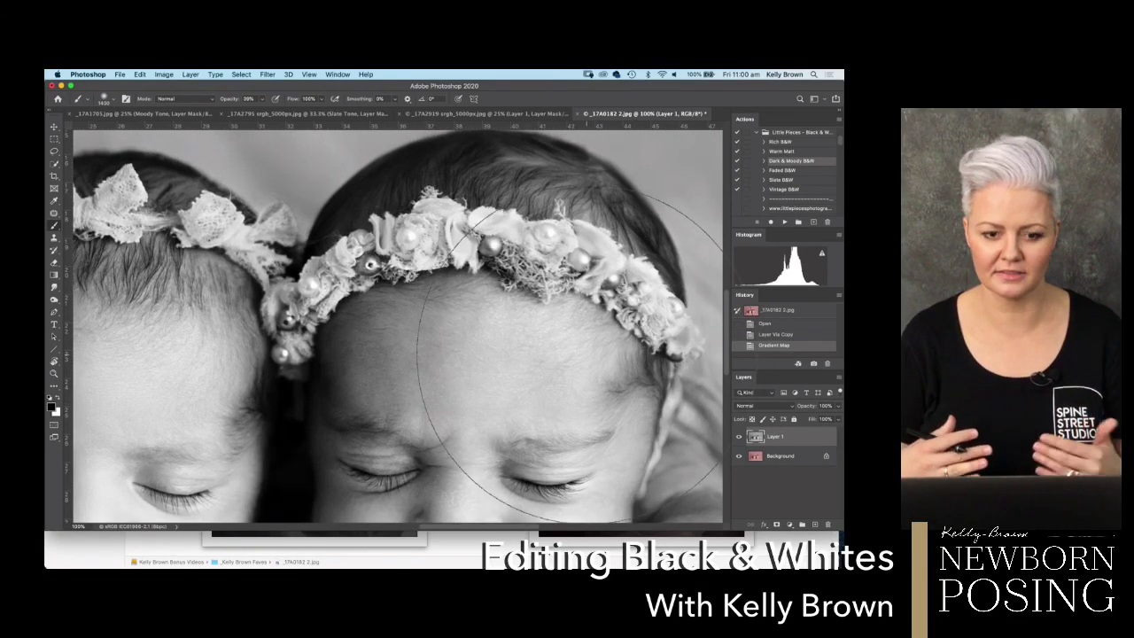
pyautogui.press('super+0')
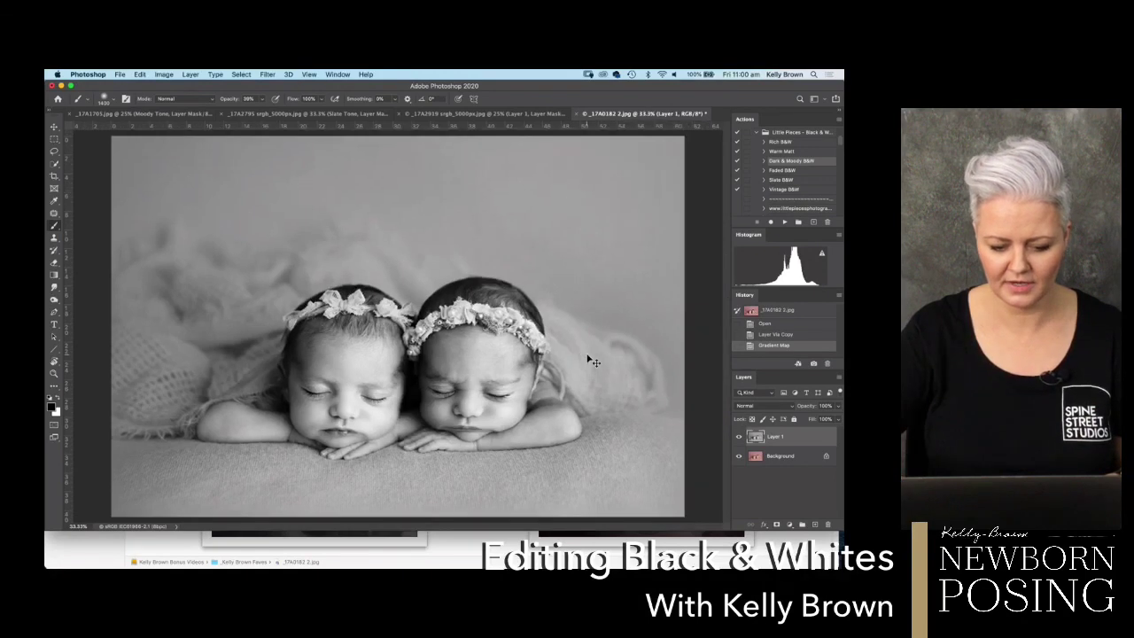
pyautogui.press('super+minus')
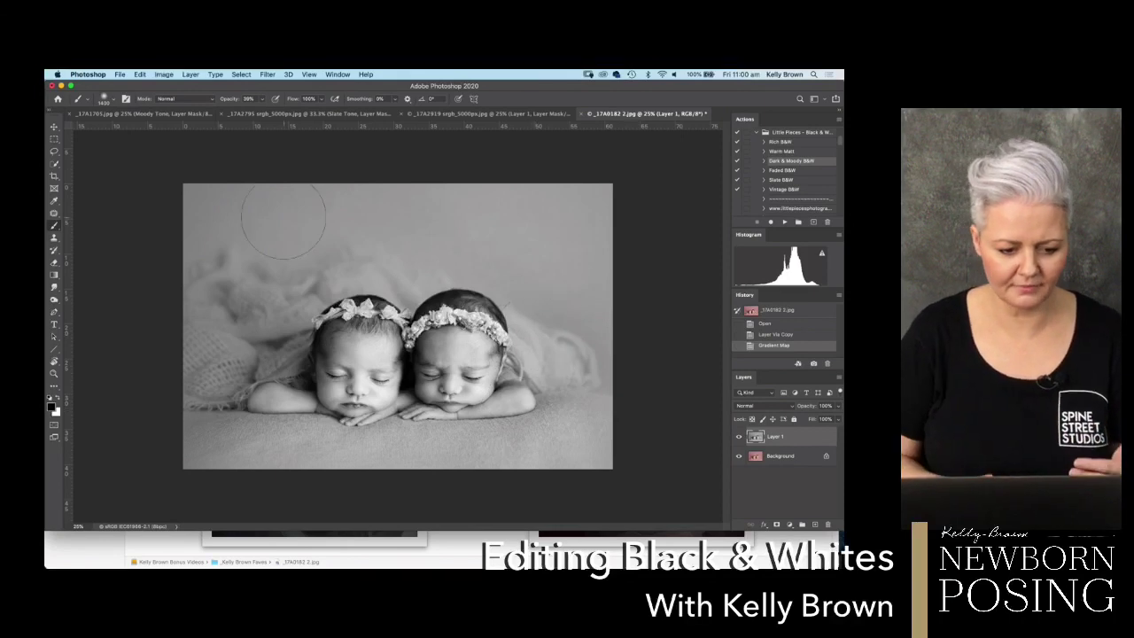
# Step: Preview _17A2795's Snapshot 2 and Snapshot 1, then switch to _17A2919 srgb_5000px.jpg
pyautogui.click(259, 116)
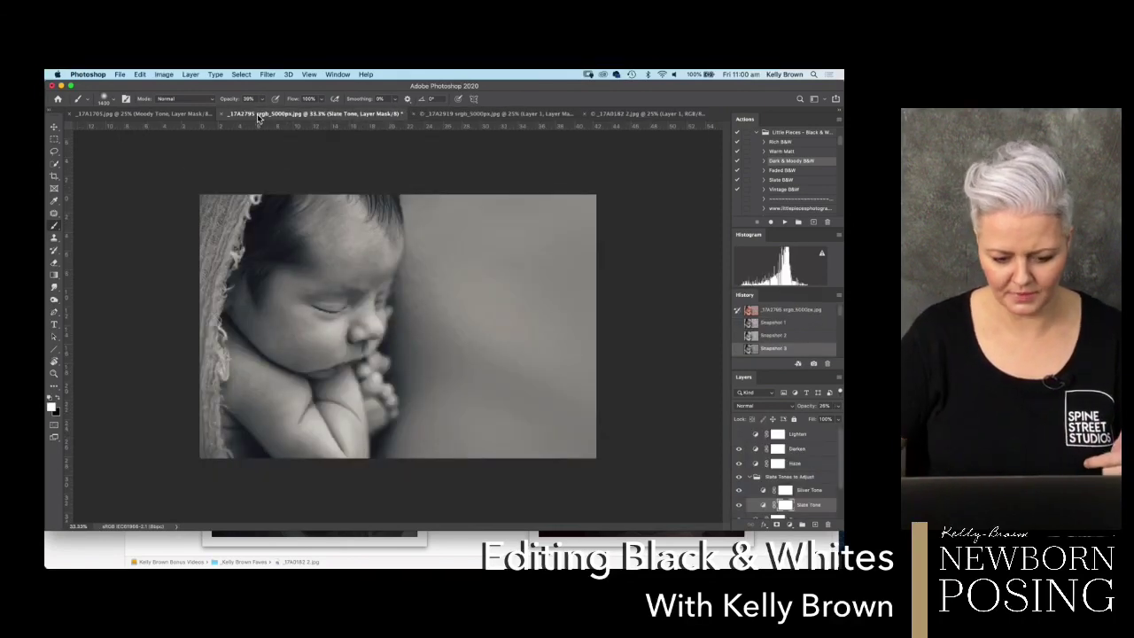
pyautogui.click(754, 338)
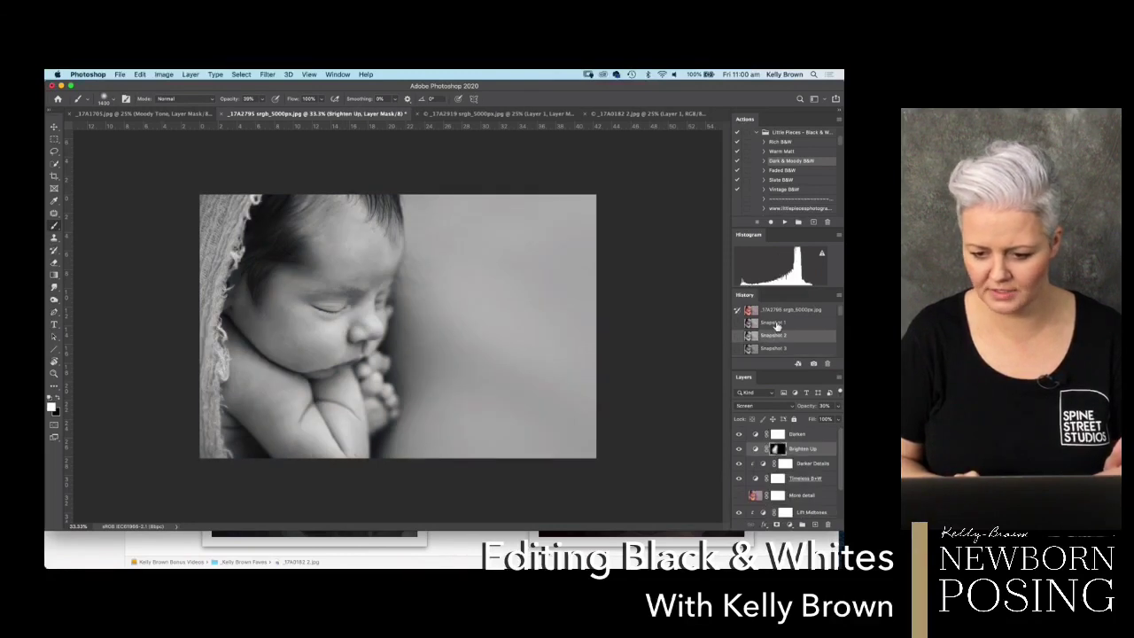
pyautogui.click(777, 324)
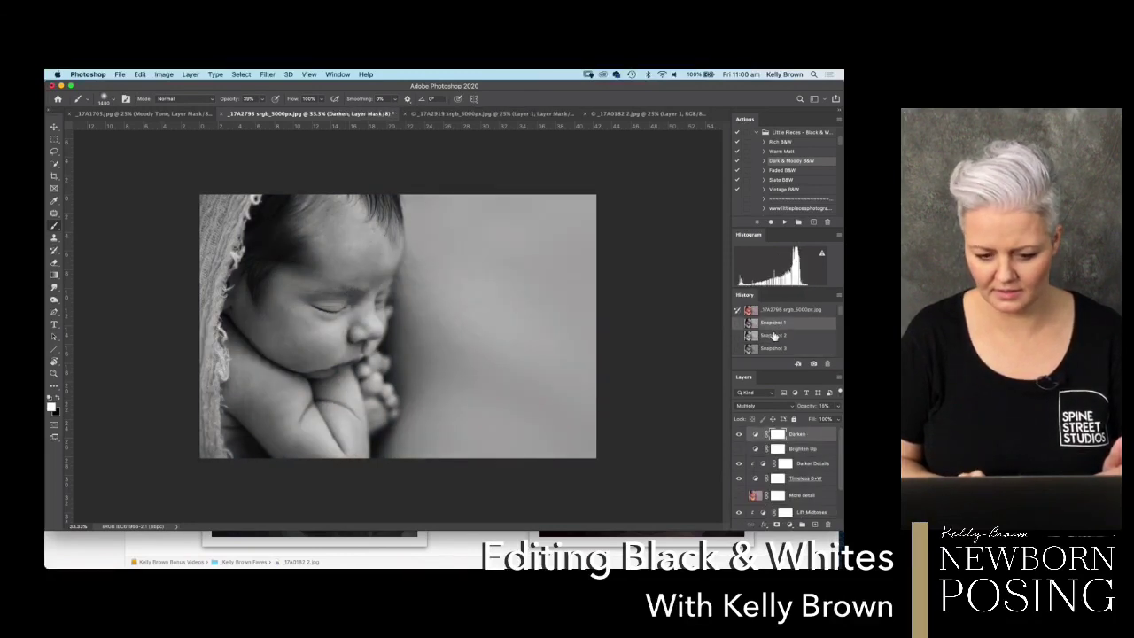
pyautogui.click(459, 115)
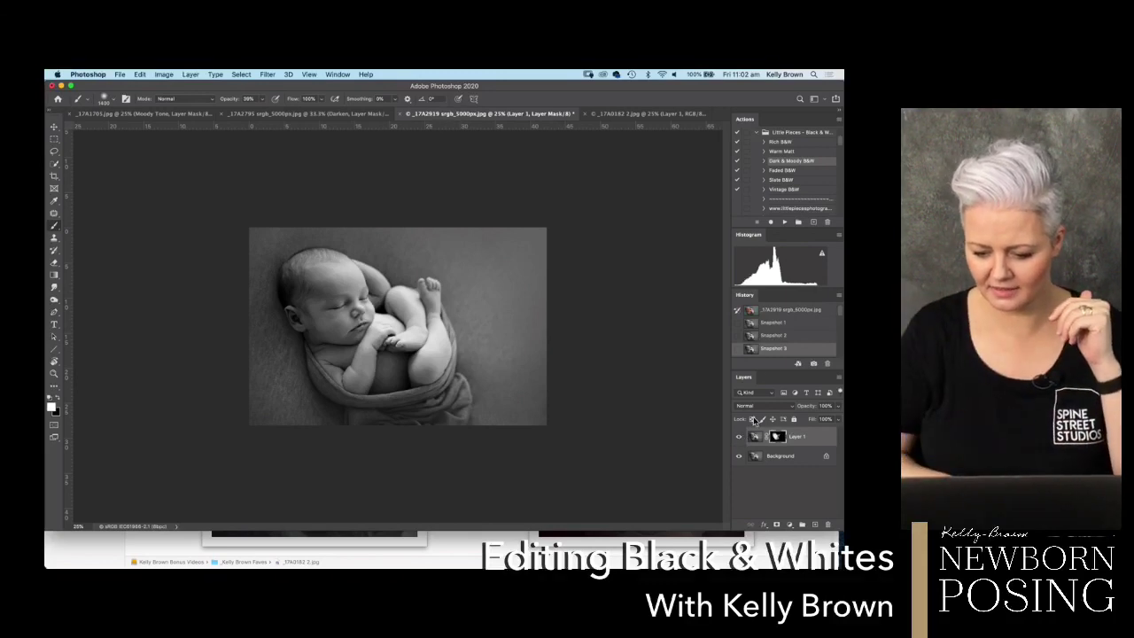
pyautogui.click(771, 324)
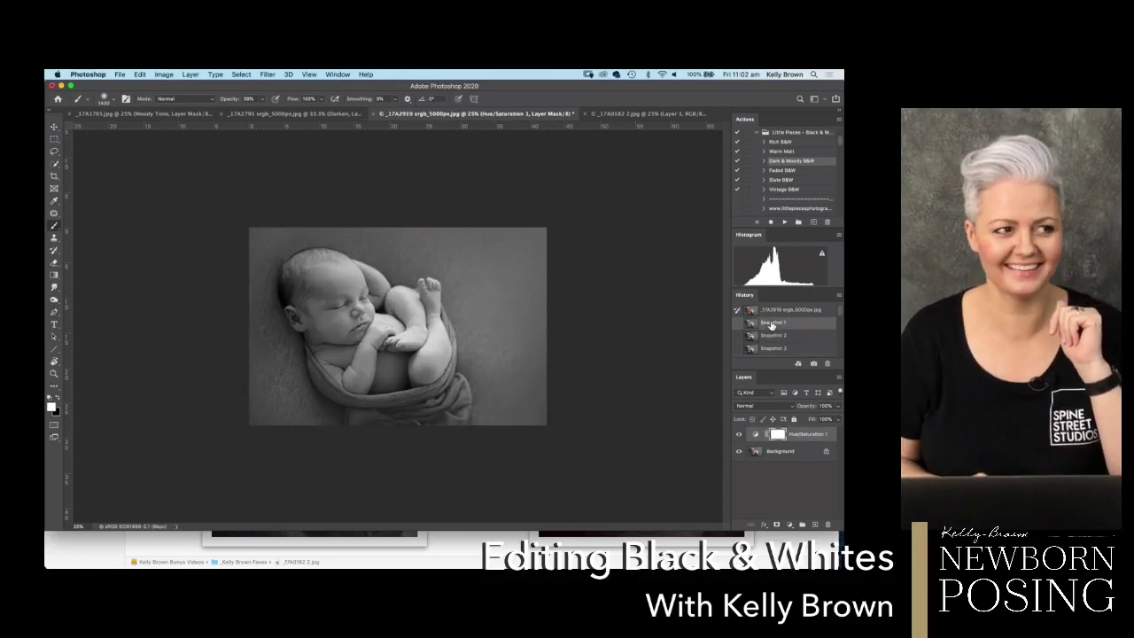
pyautogui.click(773, 337)
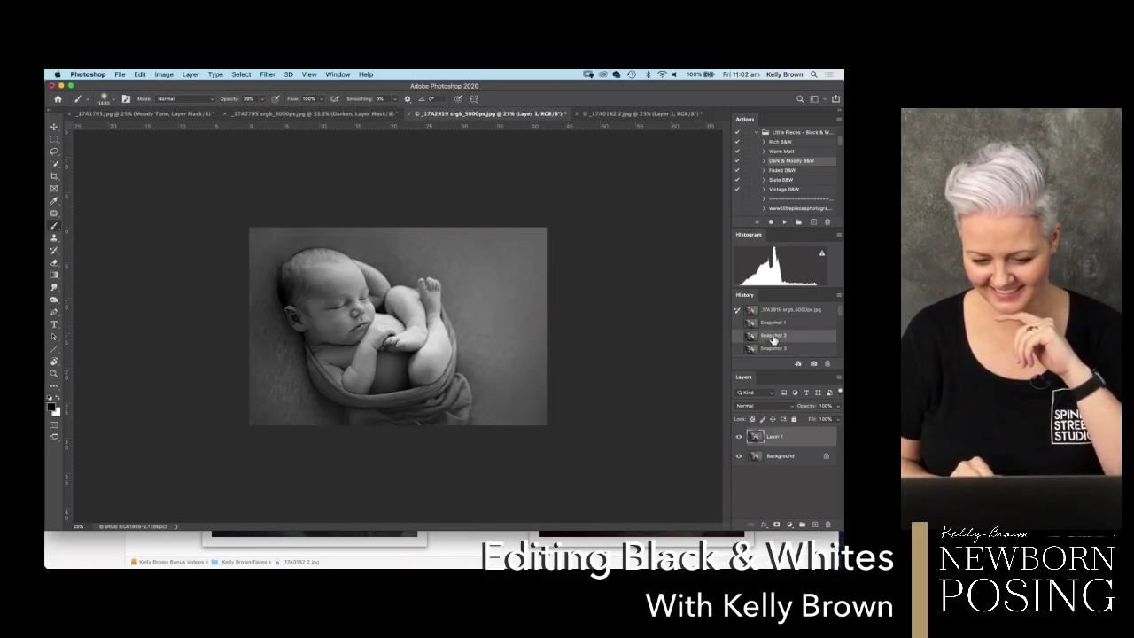
pyautogui.click(773, 349)
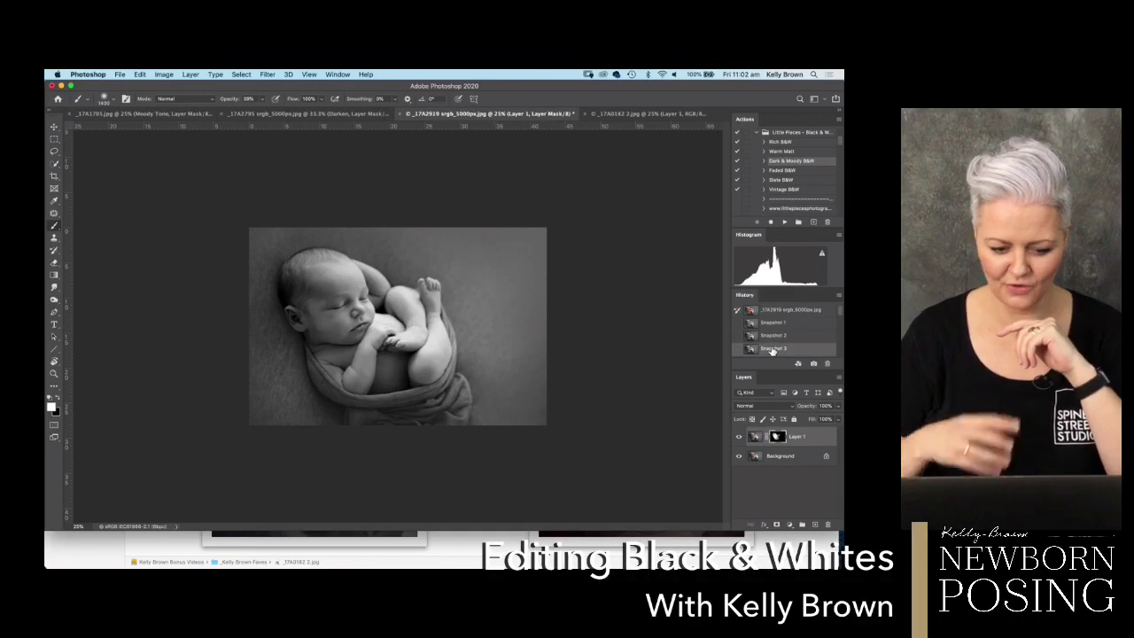